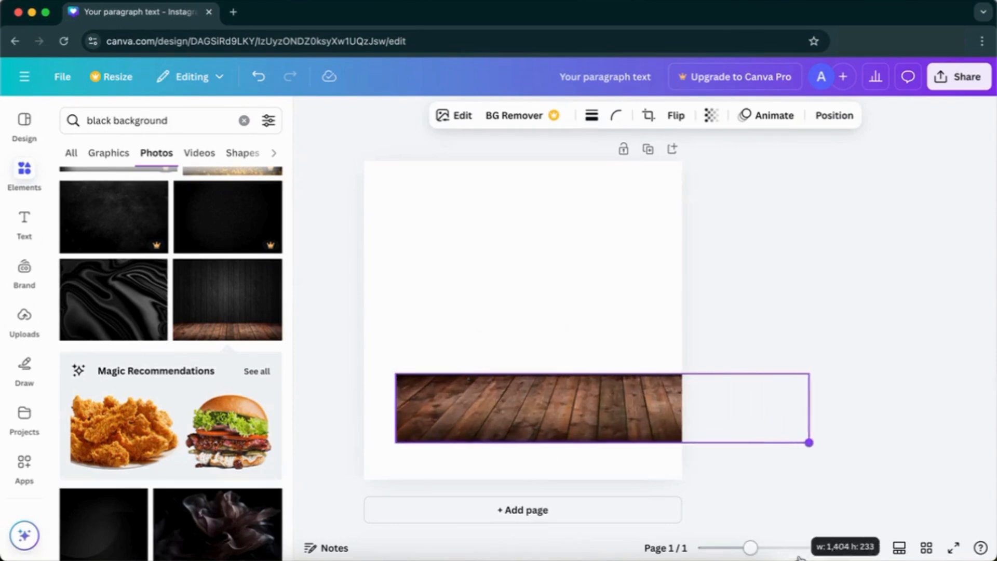
- Enlarge the wooden floor strip and position it so it fills the full width along the page's bottom edge
{"action": "left_click_drag", "start_coordinate": [654, 432], "coordinate": [622, 455]}
{"action": "left_click_drag", "start_coordinate": [826, 437], "coordinate": [682, 434]}
{"action": "left_click_drag", "start_coordinate": [683, 395], "coordinate": [769, 372]}
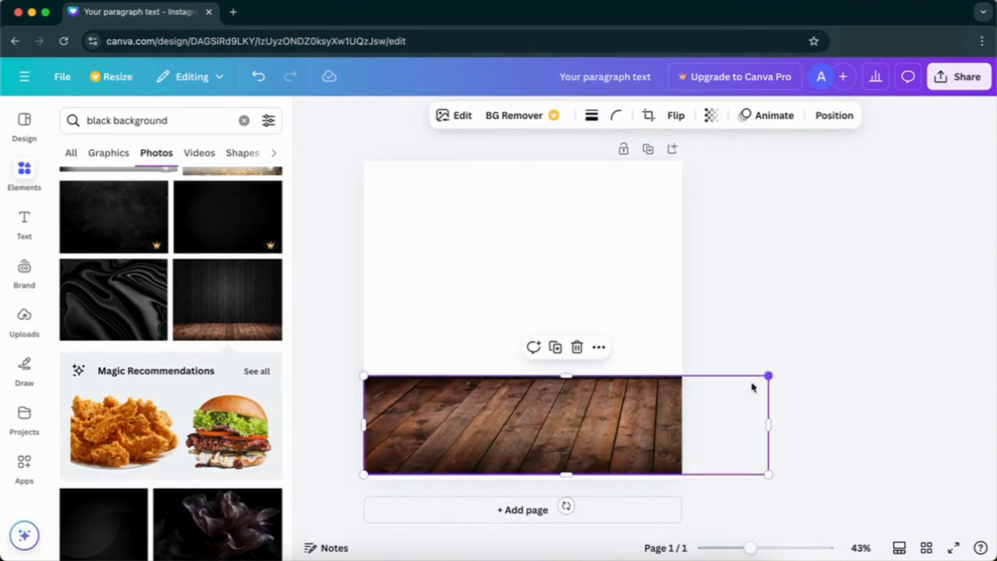
{"action": "left_click_drag", "start_coordinate": [494, 442], "coordinate": [481, 443]}
{"action": "left_click_drag", "start_coordinate": [535, 378], "coordinate": [534, 384]}
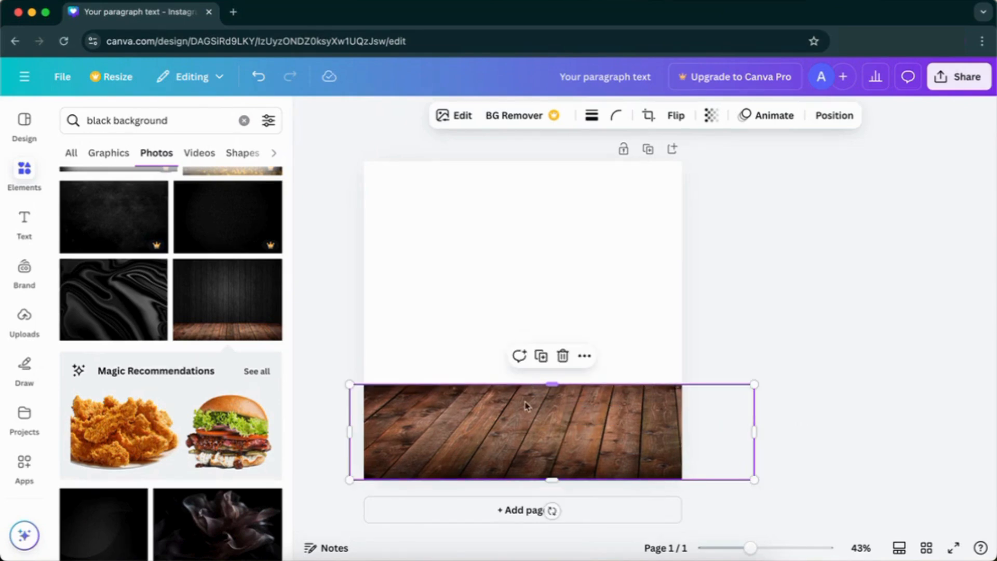
{"action": "left_click", "coordinate": [806, 298]}
- Find a plain dark wall photo in the black background results and set it as the page background
{"action": "scroll", "coordinate": [216, 379], "scroll_direction": "up", "scroll_amount": 5}
{"action": "scroll", "coordinate": [216, 380], "scroll_direction": "up", "scroll_amount": 8}
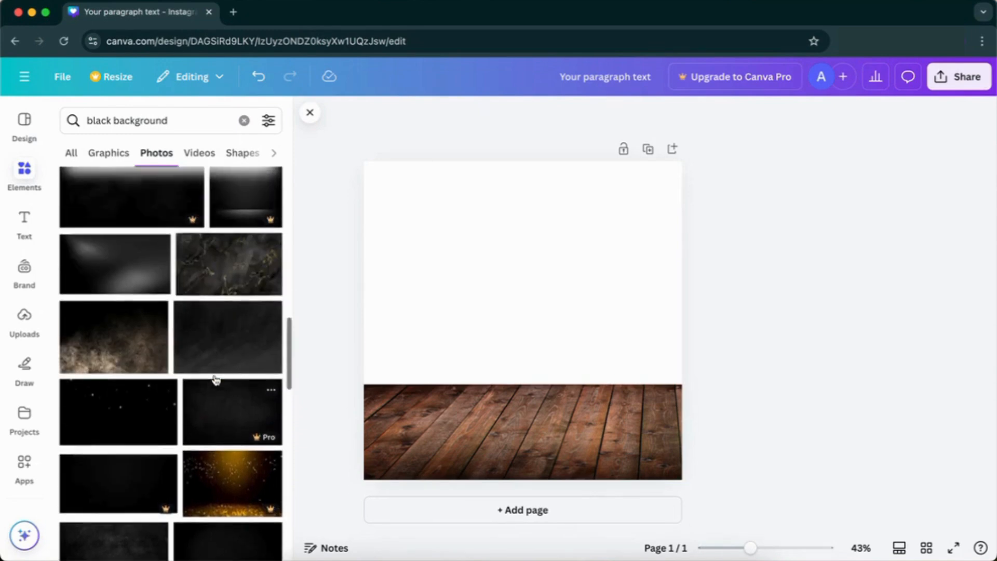
{"action": "scroll", "coordinate": [216, 380], "scroll_direction": "up", "scroll_amount": 6}
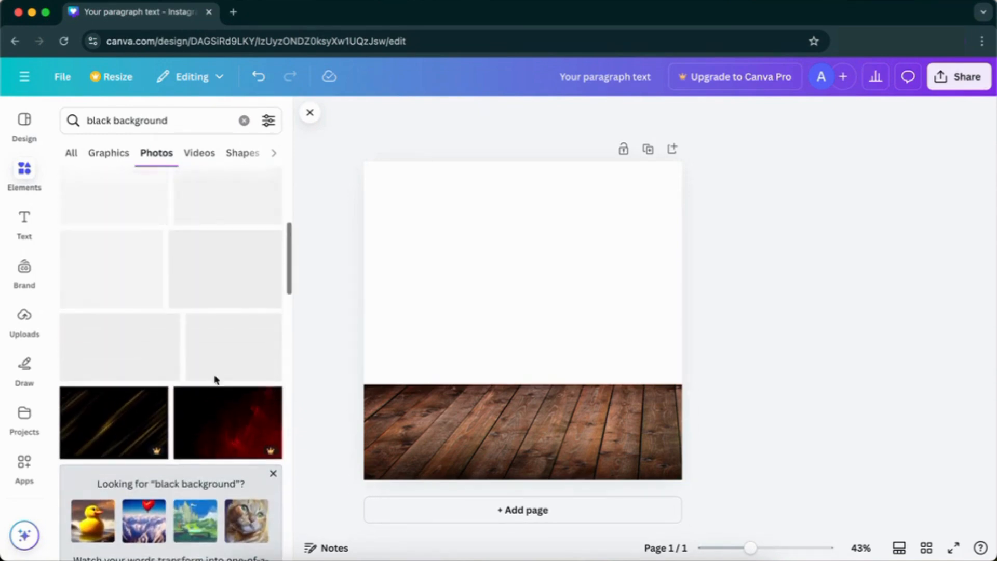
{"action": "scroll", "coordinate": [216, 379], "scroll_direction": "up", "scroll_amount": 5}
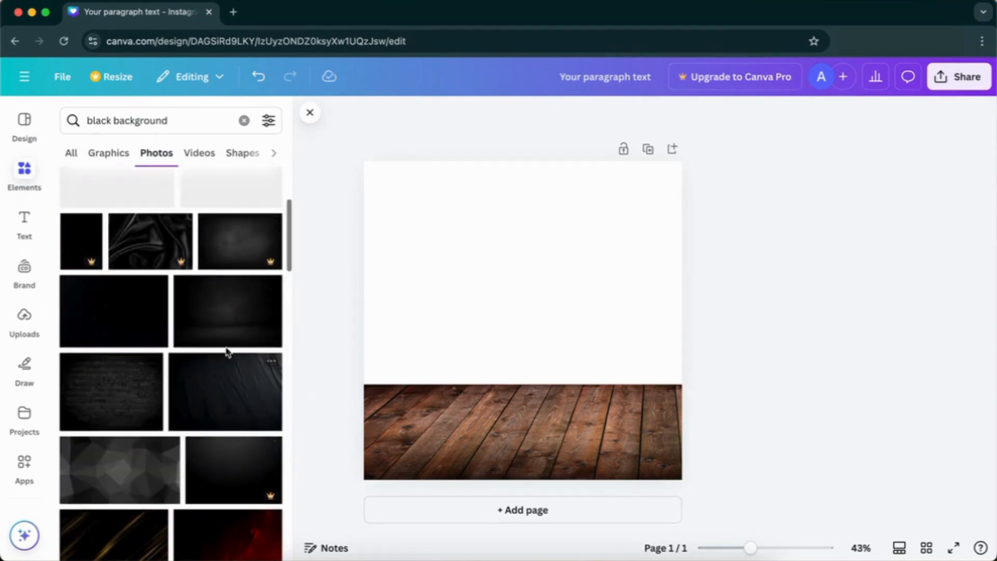
{"action": "left_click", "coordinate": [222, 356]}
{"action": "right_click", "coordinate": [555, 319]}
{"action": "left_click", "coordinate": [584, 483]}
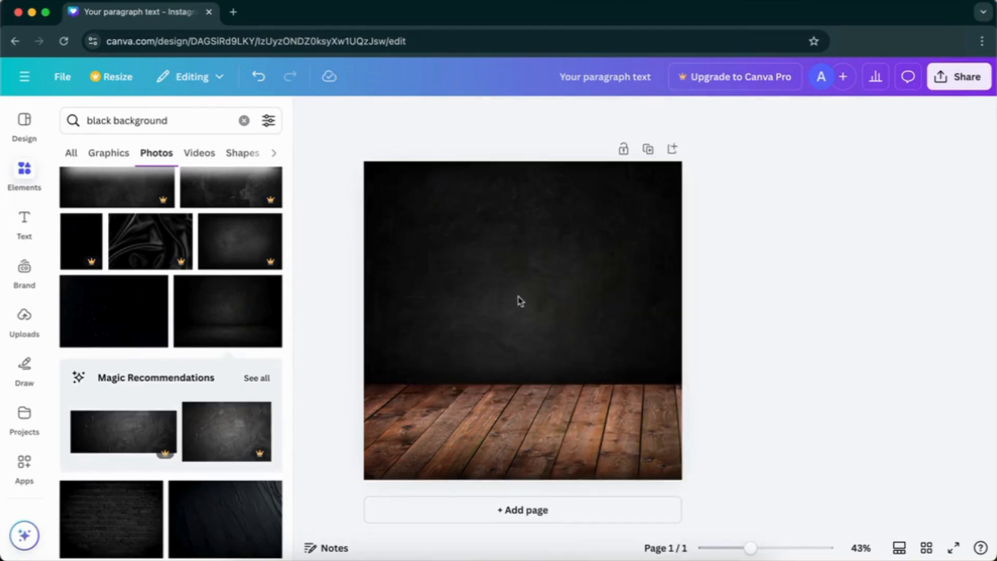
- Add a rectangle and stretch it to cover the whole wooden floor area
{"action": "left_click", "coordinate": [244, 120]}
{"action": "type", "text": "rec"}
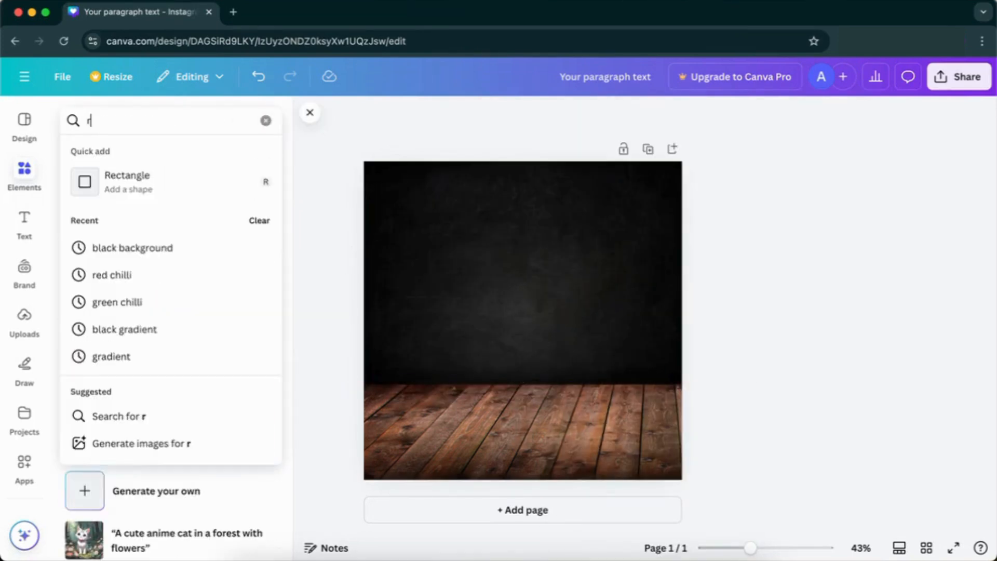
{"action": "left_click", "coordinate": [122, 175]}
{"action": "left_click_drag", "start_coordinate": [531, 312], "coordinate": [532, 423]}
{"action": "left_click_drag", "start_coordinate": [473, 414], "coordinate": [364, 423]}
{"action": "left_click_drag", "start_coordinate": [570, 431], "coordinate": [681, 430]}
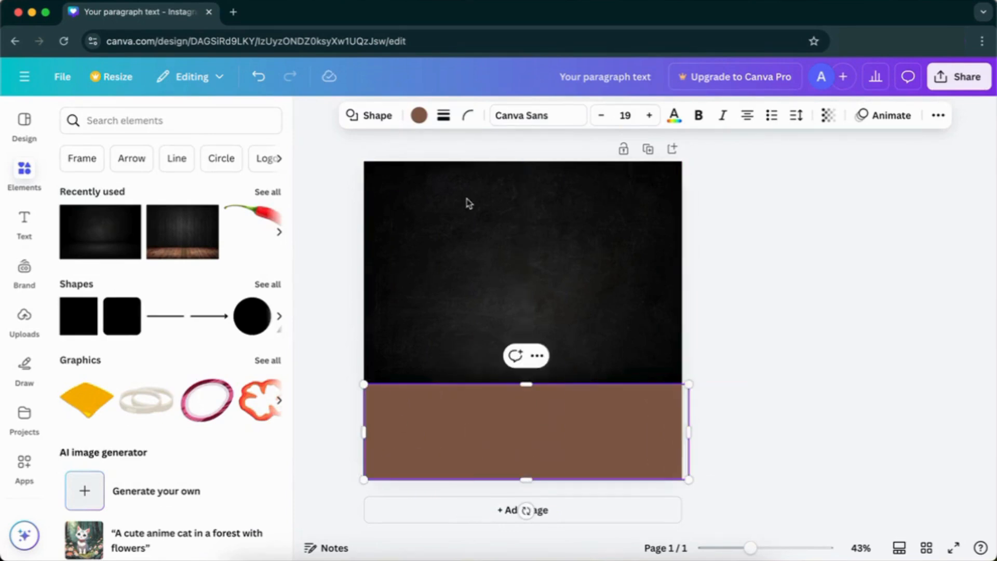
- Fill the floor rectangle with black and set its transparency to 70
{"action": "left_click", "coordinate": [418, 115]}
{"action": "left_click", "coordinate": [113, 394]}
{"action": "left_click", "coordinate": [832, 121]}
{"action": "left_click_drag", "start_coordinate": [865, 171], "coordinate": [832, 173]}
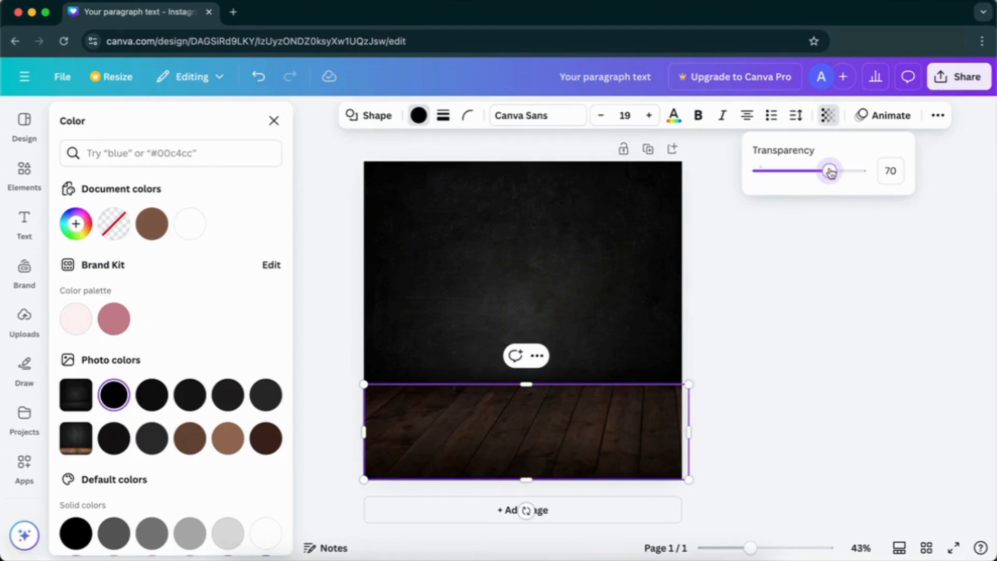
- Search the photos for pizza and add a whole round pizza topped with sausage, olives and mushrooms
{"action": "left_click", "coordinate": [24, 175]}
{"action": "left_click", "coordinate": [150, 124]}
{"action": "type", "text": "pizza"}
{"action": "key", "text": "BackSpace"}
{"action": "key", "text": "BackSpace"}
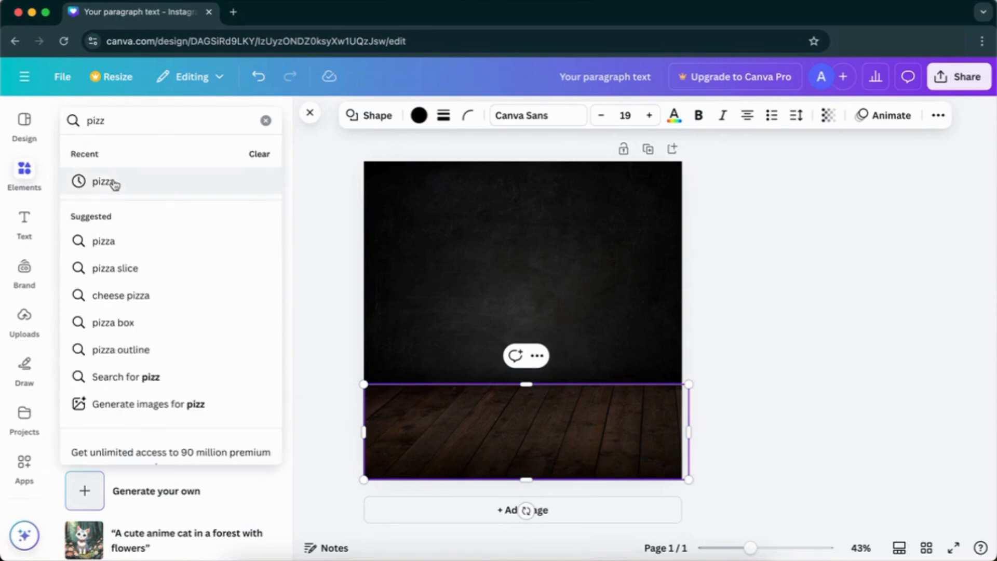
{"action": "left_click", "coordinate": [106, 181]}
{"action": "left_click", "coordinate": [155, 154]}
{"action": "left_click", "coordinate": [239, 347]}
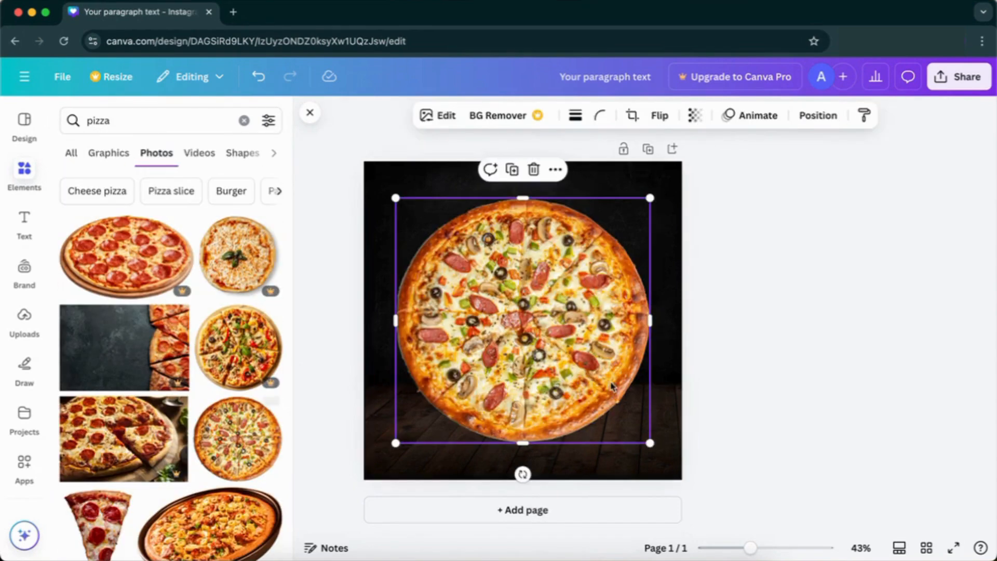
- Shrink the pizza to about half the page width and place it at the lower centre, overlapping the wooden floor
{"action": "left_click_drag", "start_coordinate": [563, 354], "coordinate": [564, 367]}
{"action": "left_click_drag", "start_coordinate": [649, 453], "coordinate": [568, 374]}
{"action": "left_click_drag", "start_coordinate": [502, 322], "coordinate": [549, 386]}
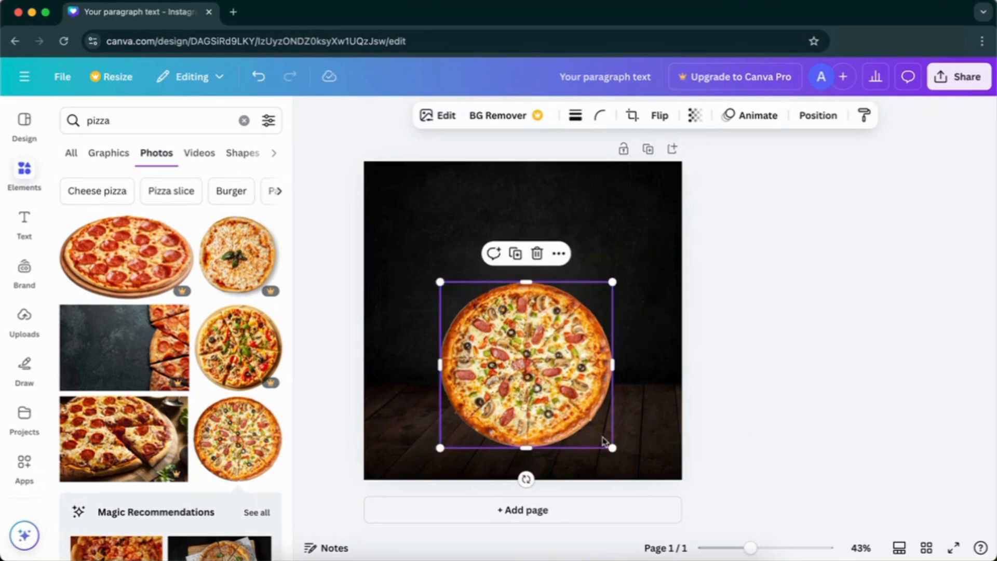
{"action": "left_click_drag", "start_coordinate": [612, 447], "coordinate": [607, 442]}
{"action": "left_click_drag", "start_coordinate": [543, 386], "coordinate": [544, 395]}
- Search the graphics library for light glow elements
{"action": "left_click", "coordinate": [244, 121]}
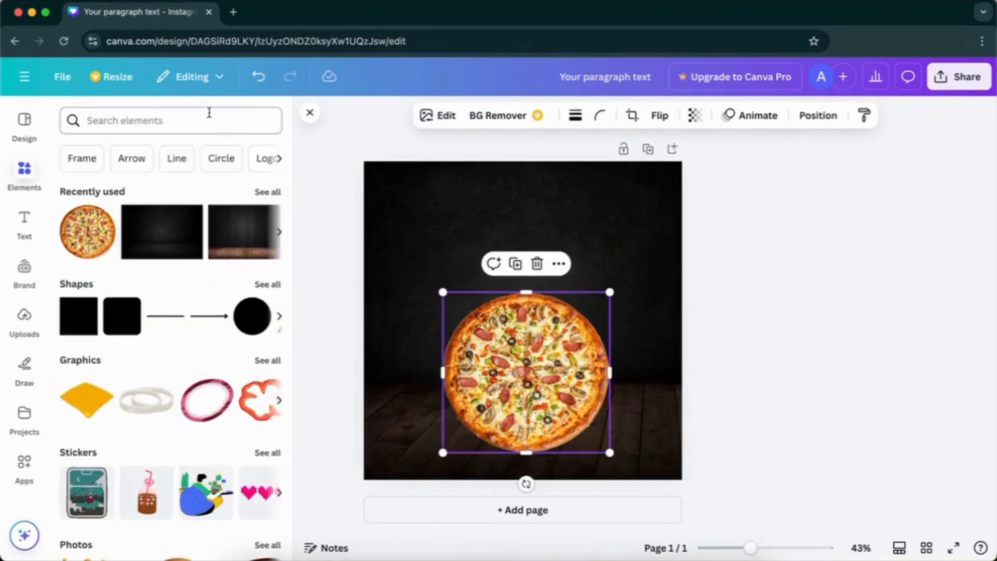
{"action": "left_click", "coordinate": [209, 114]}
{"action": "type", "text": "light glow"}
{"action": "left_click", "coordinate": [119, 177]}
{"action": "left_click", "coordinate": [95, 158]}
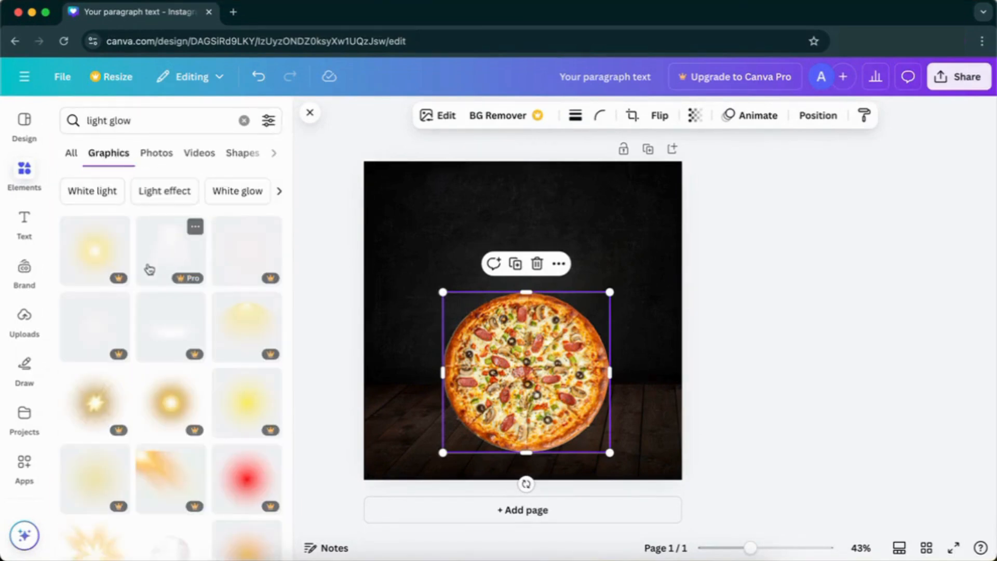
- Try a golden glow graphic from the light glow results over the pizza, and delete it
{"action": "scroll", "coordinate": [148, 267], "scroll_direction": "down", "scroll_amount": 5}
{"action": "scroll", "coordinate": [148, 266], "scroll_direction": "down", "scroll_amount": 3}
{"action": "scroll", "coordinate": [229, 325], "scroll_direction": "up", "scroll_amount": 10}
{"action": "scroll", "coordinate": [230, 401], "scroll_direction": "down", "scroll_amount": 10}
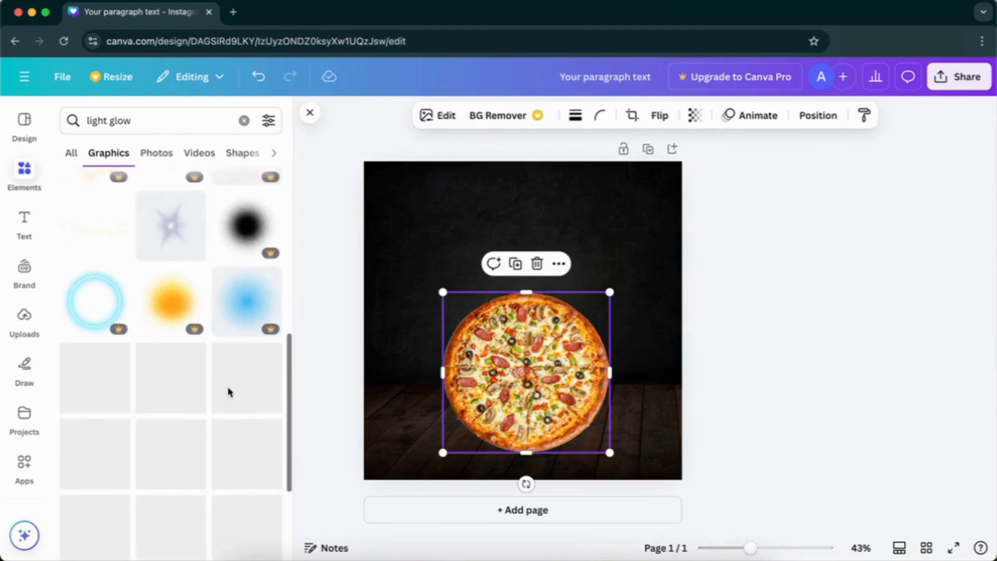
{"action": "scroll", "coordinate": [227, 391], "scroll_direction": "down", "scroll_amount": 8}
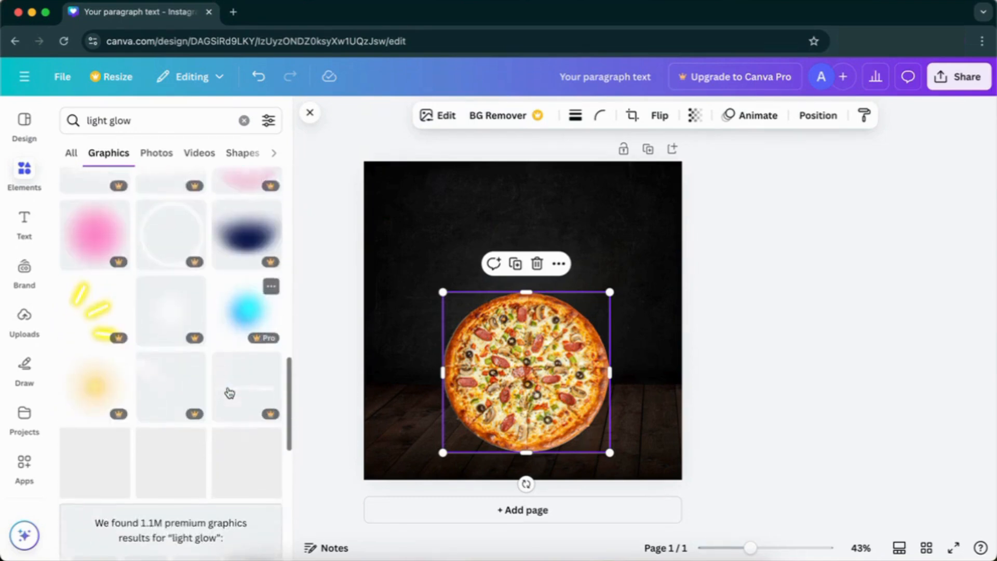
{"action": "scroll", "coordinate": [228, 391], "scroll_direction": "down", "scroll_amount": 10}
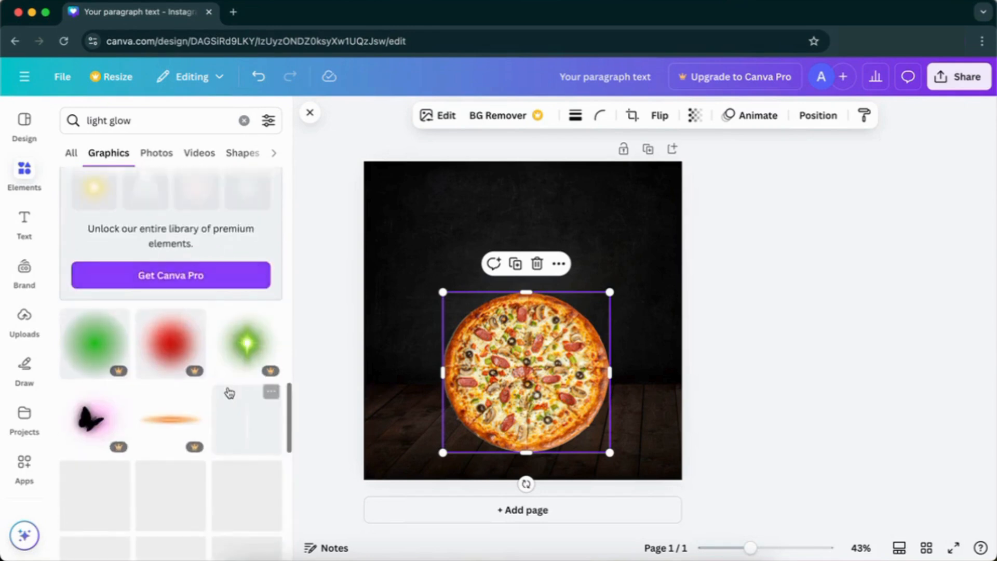
{"action": "scroll", "coordinate": [230, 393], "scroll_direction": "down", "scroll_amount": 2}
{"action": "left_click", "coordinate": [229, 385]}
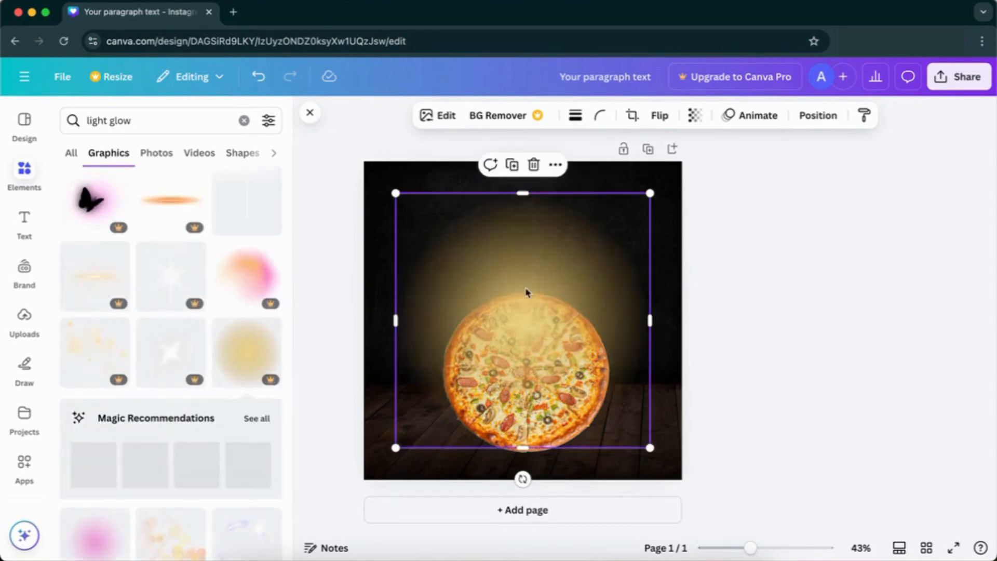
{"action": "left_click", "coordinate": [535, 165]}
- Switch to the related White light search and add the soft yellow glow graphic
{"action": "scroll", "coordinate": [260, 418], "scroll_direction": "down", "scroll_amount": 6}
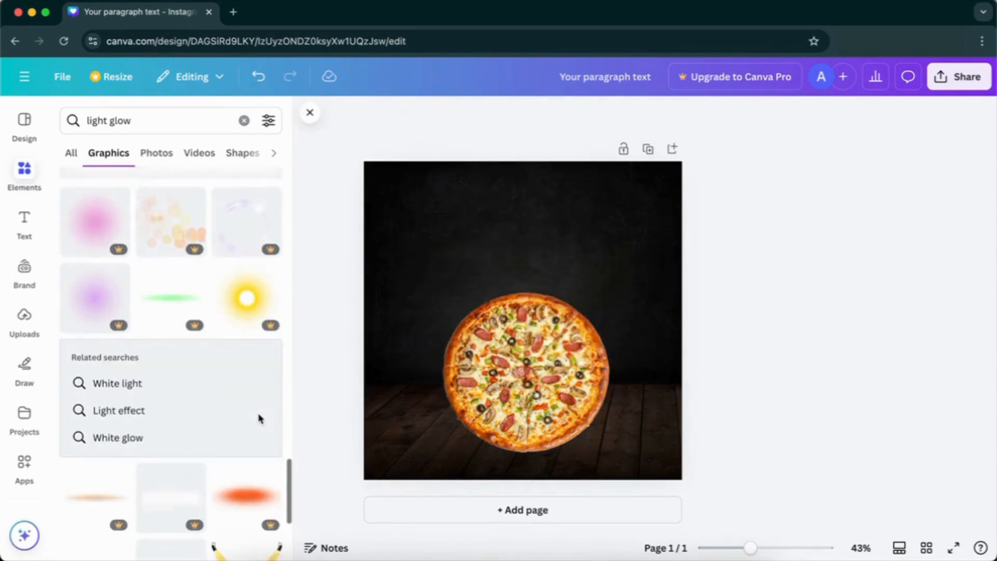
{"action": "left_click", "coordinate": [216, 391]}
{"action": "scroll", "coordinate": [167, 338], "scroll_direction": "down", "scroll_amount": 5}
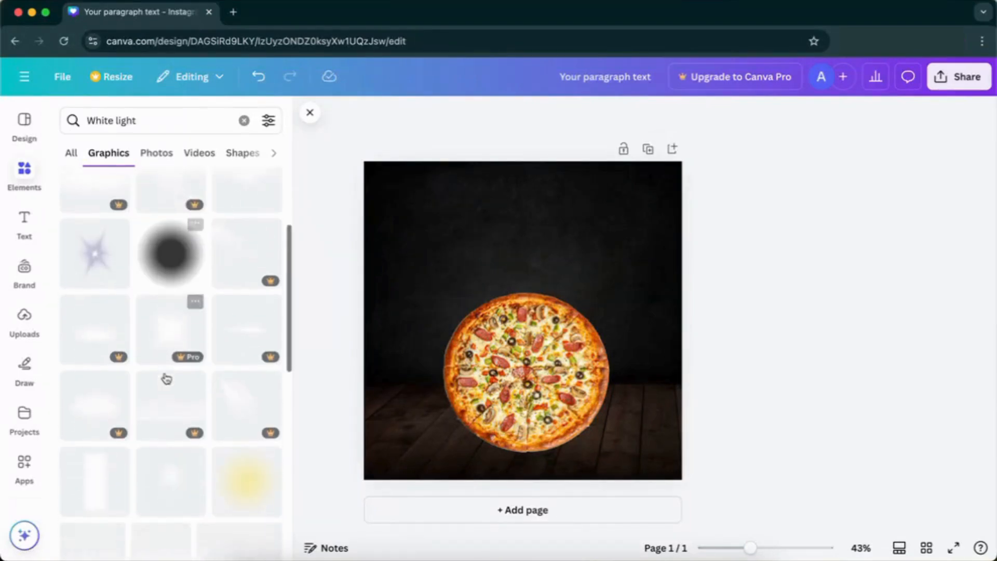
{"action": "left_click", "coordinate": [222, 404]}
- Move the yellow glow down over the pizza and layer it behind the pizza
{"action": "left_click_drag", "start_coordinate": [545, 291], "coordinate": [545, 342]}
{"action": "left_click", "coordinate": [555, 216]}
{"action": "mouse_move", "coordinate": [596, 398]}
{"action": "left_click", "coordinate": [789, 452]}
{"action": "left_click", "coordinate": [784, 395]}
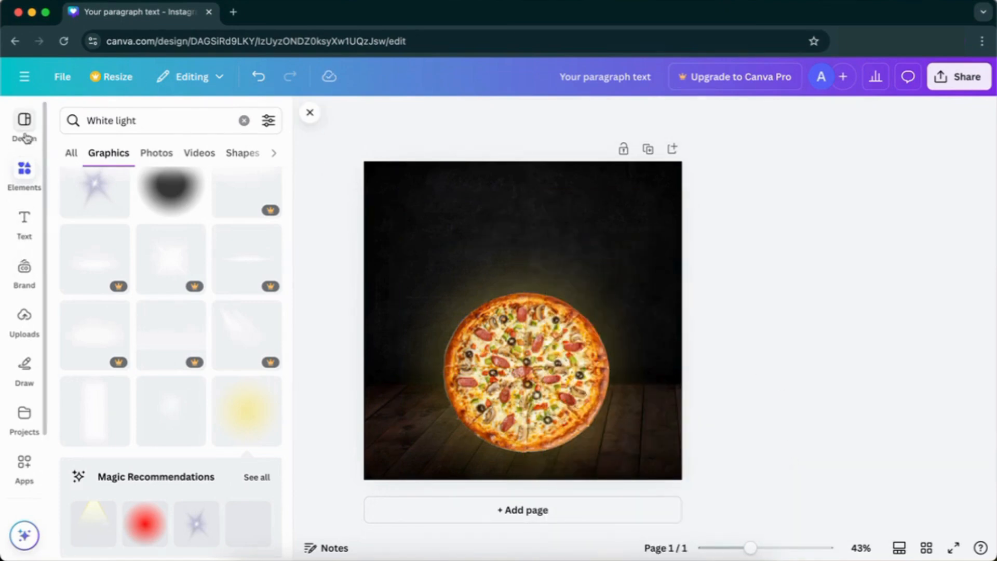
- Add a white text box reading "Special Pizza", enlarge it to size 59.2 and place it above the pizza
{"action": "left_click", "coordinate": [243, 120]}
{"action": "left_click", "coordinate": [26, 220]}
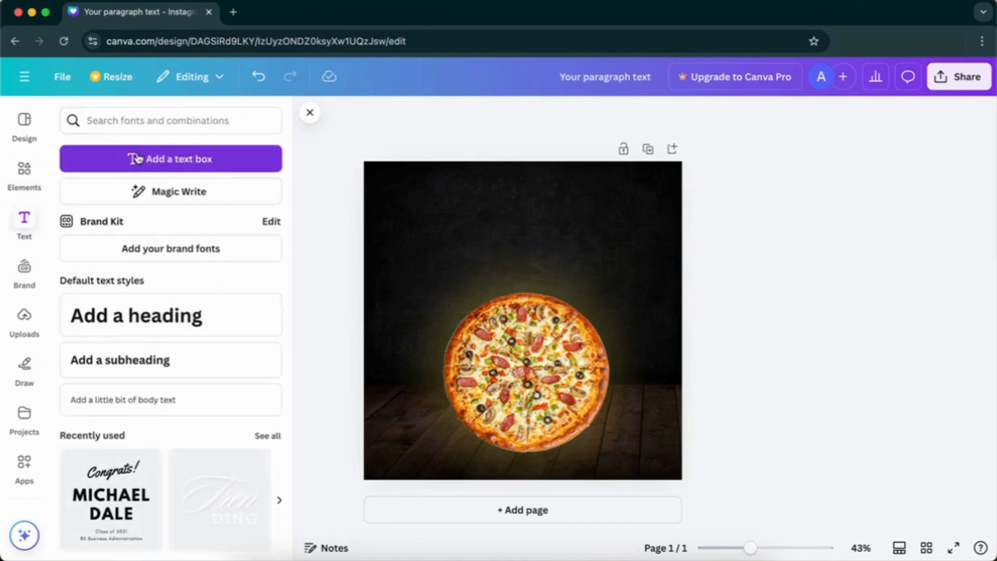
{"action": "left_click", "coordinate": [135, 159]}
{"action": "left_click_drag", "start_coordinate": [546, 351], "coordinate": [546, 274]}
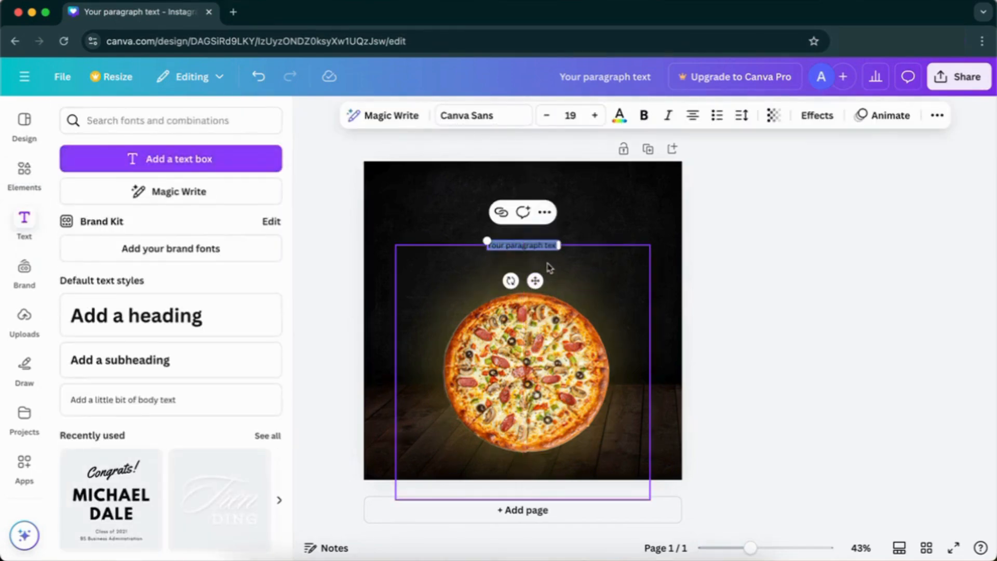
{"action": "left_click", "coordinate": [619, 117]}
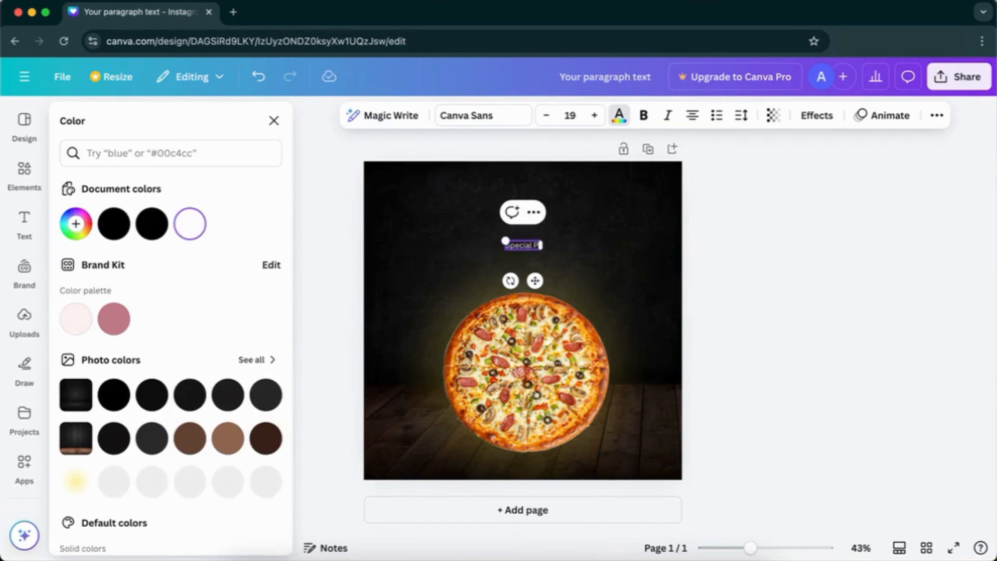
{"action": "left_click_drag", "start_coordinate": [499, 241], "coordinate": [401, 221]}
{"action": "left_click_drag", "start_coordinate": [487, 281], "coordinate": [517, 303]}
- Align the pizza horizontally to the centre of the page
{"action": "left_click", "coordinate": [519, 322]}
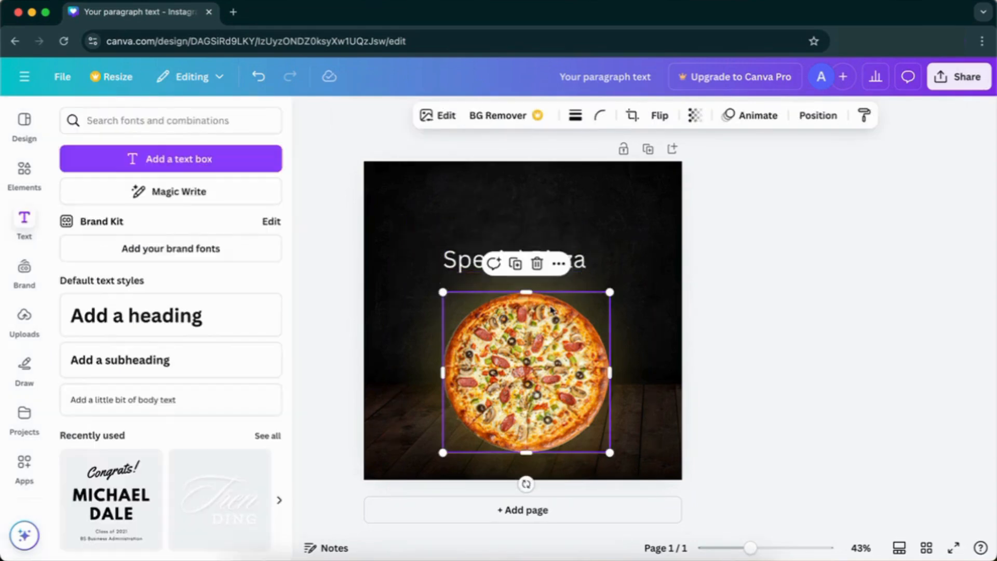
{"action": "left_click", "coordinate": [558, 264]}
{"action": "mouse_move", "coordinate": [574, 472]}
{"action": "left_click", "coordinate": [754, 417]}
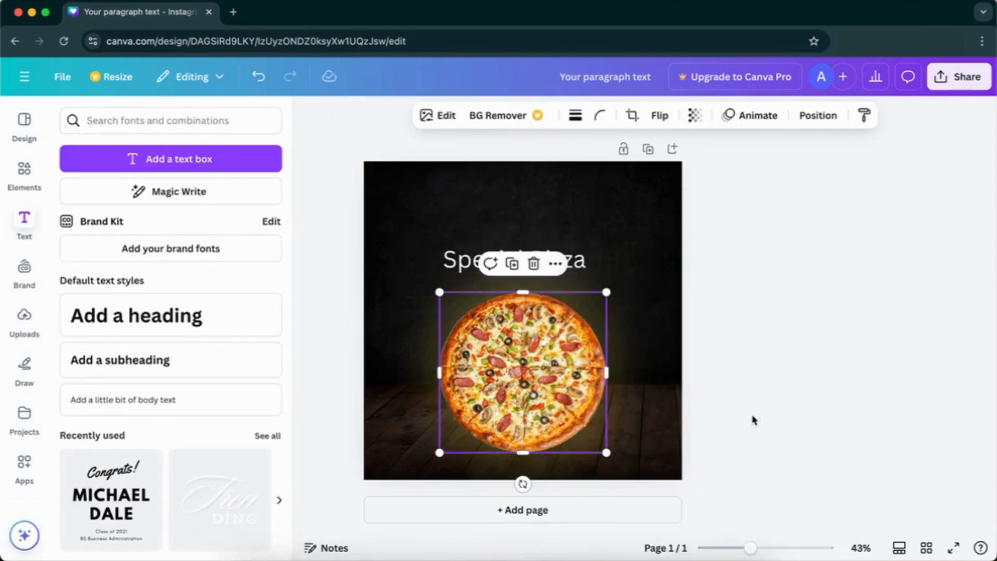
- Change the "Special Pizza" title's font to Gagalin
{"action": "left_click", "coordinate": [577, 262]}
{"action": "left_click", "coordinate": [482, 115]}
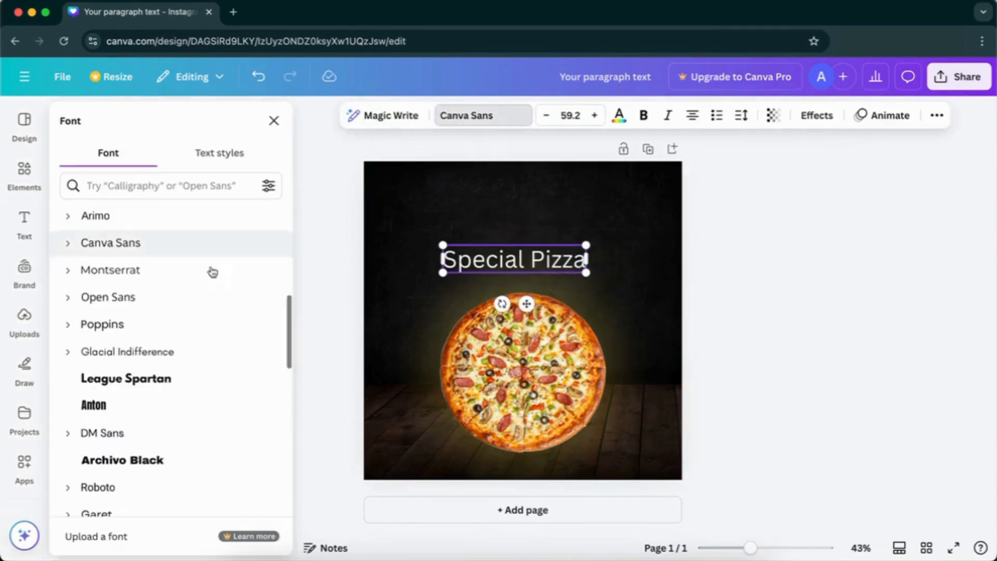
{"action": "scroll", "coordinate": [157, 426], "scroll_direction": "down", "scroll_amount": 5}
{"action": "left_click", "coordinate": [155, 429]}
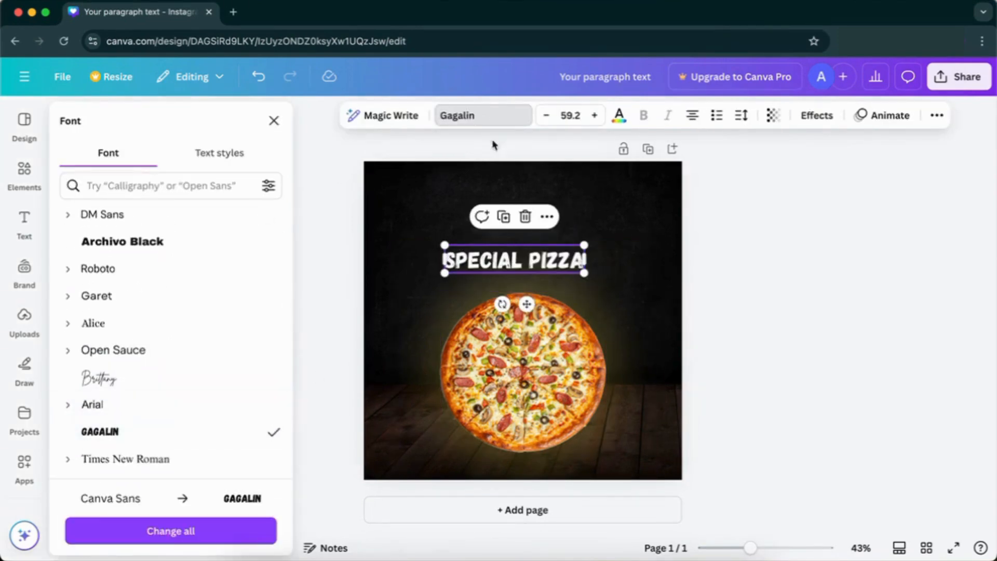
- Apply the Curve shape effect to the title, enlarge it to size 86.5 and centre it around the pizza's upper edge
{"action": "left_click", "coordinate": [719, 215]}
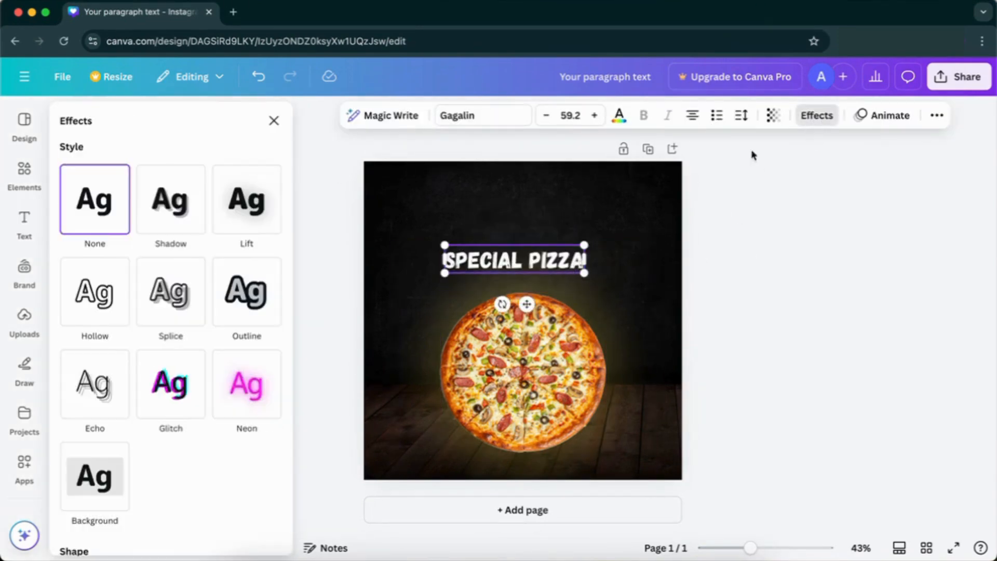
{"action": "scroll", "coordinate": [239, 457], "scroll_direction": "down", "scroll_amount": 3}
{"action": "left_click", "coordinate": [171, 489]}
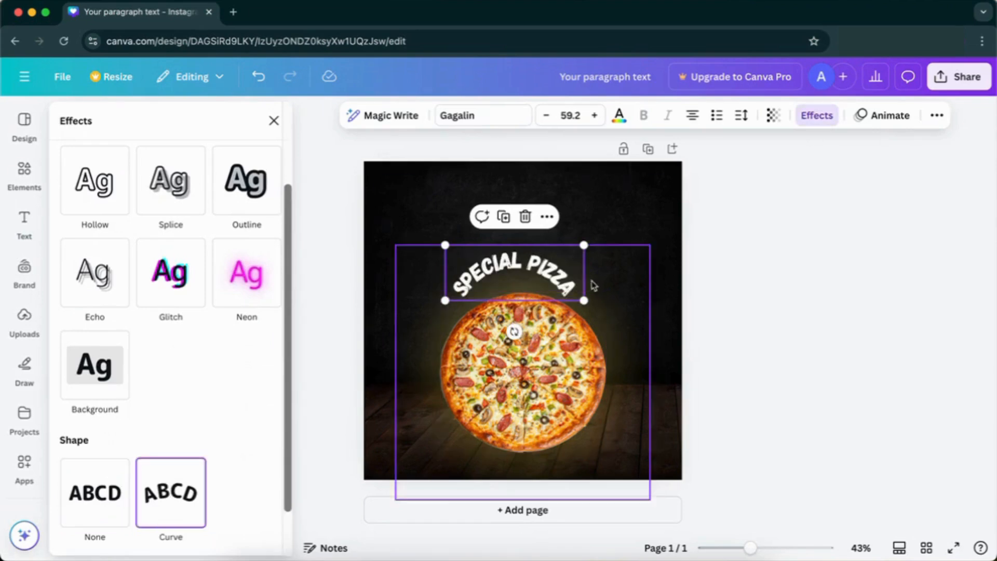
{"action": "left_click_drag", "start_coordinate": [596, 312], "coordinate": [645, 362]}
{"action": "left_click_drag", "start_coordinate": [638, 322], "coordinate": [589, 300]}
- Set the curved title's letter spacing to 102 and refit it just above the pizza at size 83.7
{"action": "left_click", "coordinate": [741, 116]}
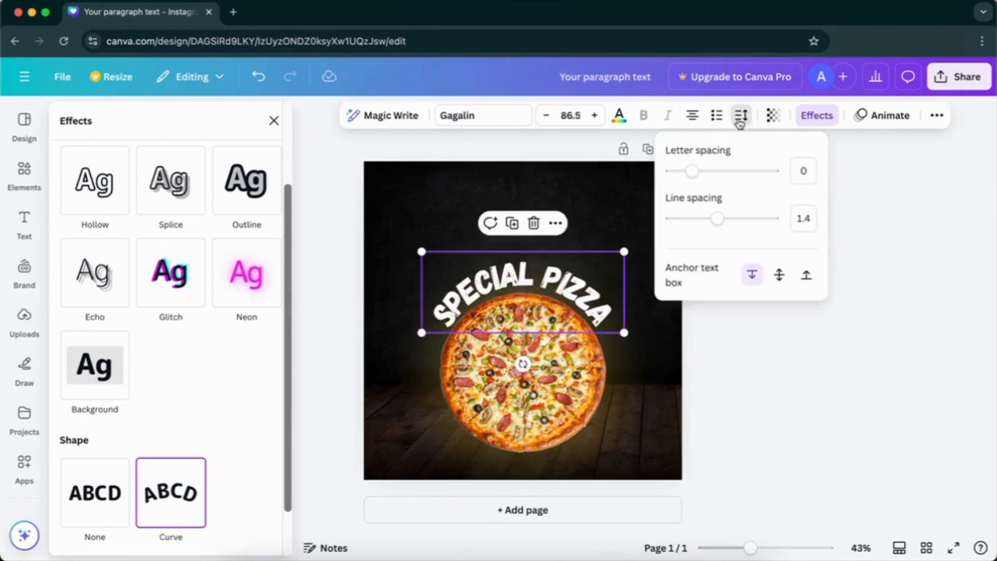
{"action": "left_click_drag", "start_coordinate": [693, 172], "coordinate": [702, 172]}
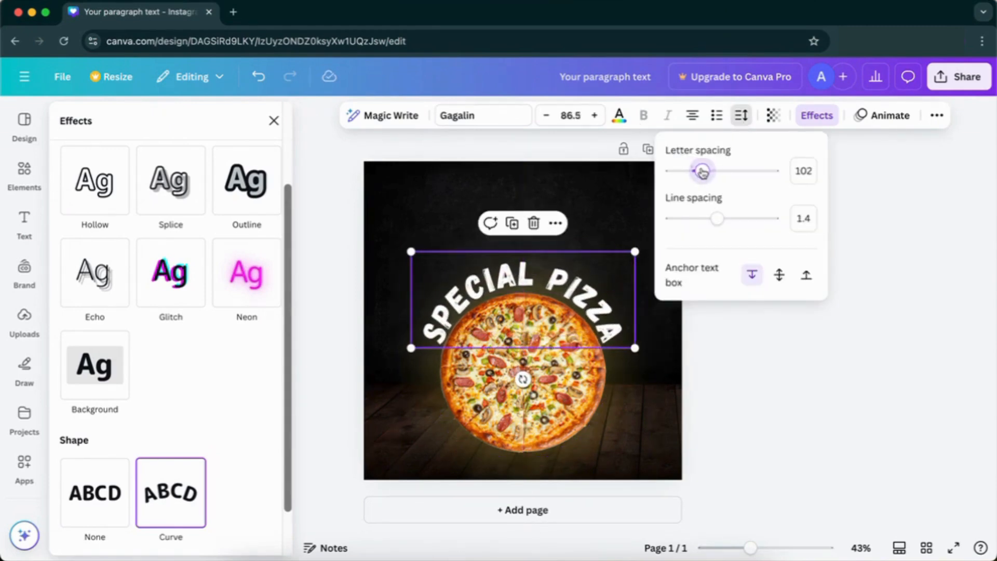
{"action": "left_click_drag", "start_coordinate": [605, 302], "coordinate": [602, 295]}
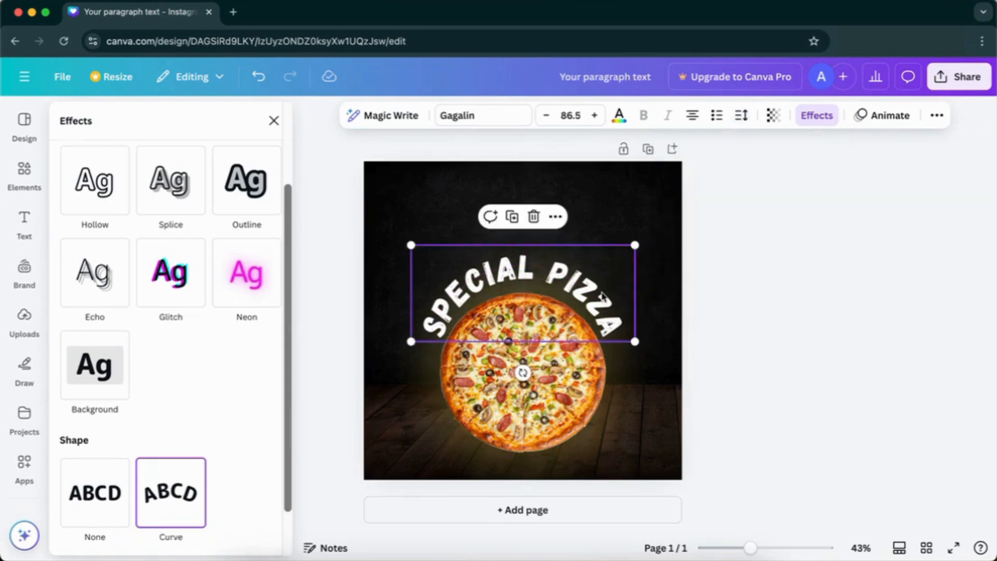
{"action": "left_click_drag", "start_coordinate": [408, 342], "coordinate": [413, 330]}
{"action": "left_click_drag", "start_coordinate": [505, 327], "coordinate": [504, 326]}
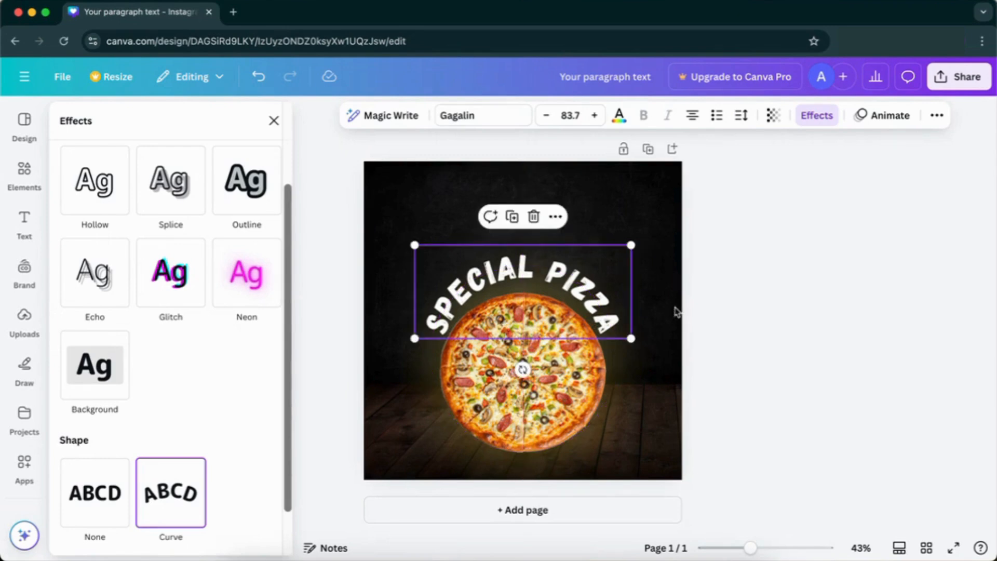
- Resize the curved title to 86.8 and move it slightly down to hug the pizza's upper rim
{"action": "left_click", "coordinate": [727, 318]}
{"action": "left_click", "coordinate": [591, 310]}
{"action": "mouse_move", "coordinate": [632, 338]}
{"action": "left_mouse_down"}
{"action": "mouse_move", "coordinate": [637, 345]}
{"action": "mouse_move", "coordinate": [617, 325]}
{"action": "left_mouse_up"}
{"action": "left_click_drag", "start_coordinate": [597, 293], "coordinate": [597, 300]}
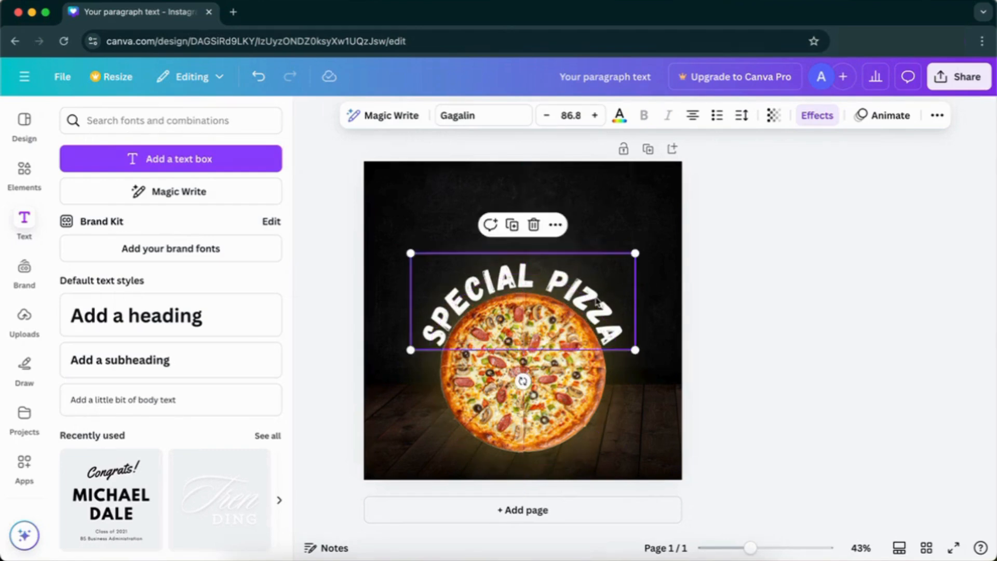
- Set the Curve amount of the "Special Pizza" title to 70
{"action": "left_click_drag", "start_coordinate": [634, 348], "coordinate": [630, 347]}
{"action": "left_click", "coordinate": [813, 115]}
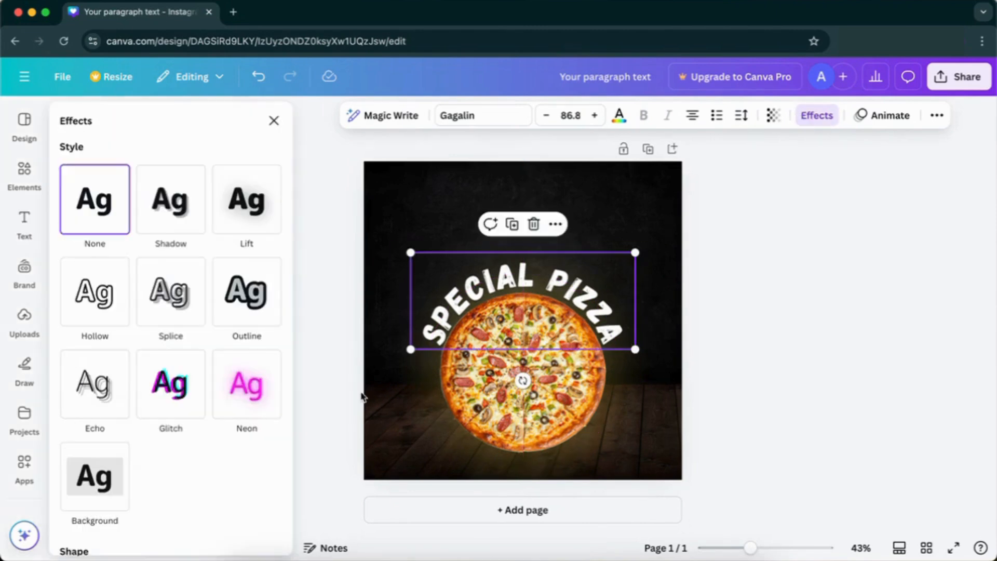
{"action": "scroll", "coordinate": [261, 438], "scroll_direction": "down", "scroll_amount": 5}
{"action": "left_click_drag", "start_coordinate": [176, 525], "coordinate": [172, 528]}
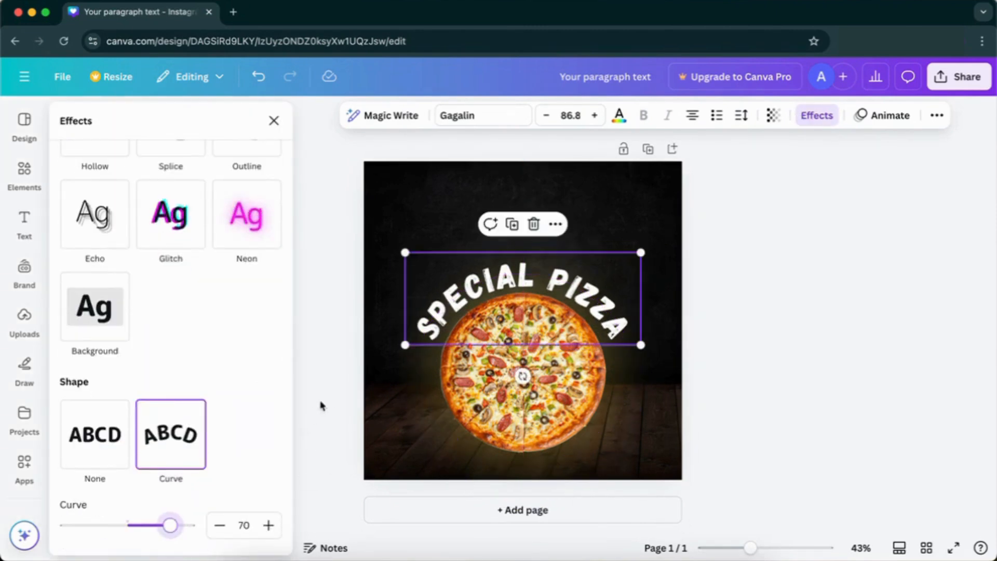
{"action": "left_click", "coordinate": [619, 115]}
{"action": "scroll", "coordinate": [198, 389], "scroll_direction": "down", "scroll_amount": 3}
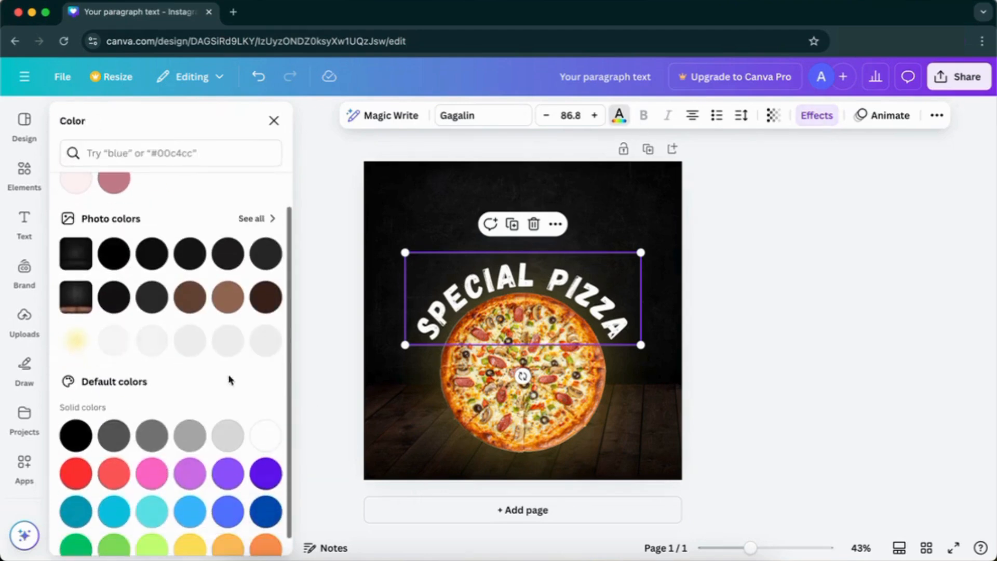
{"action": "left_click", "coordinate": [318, 258]}
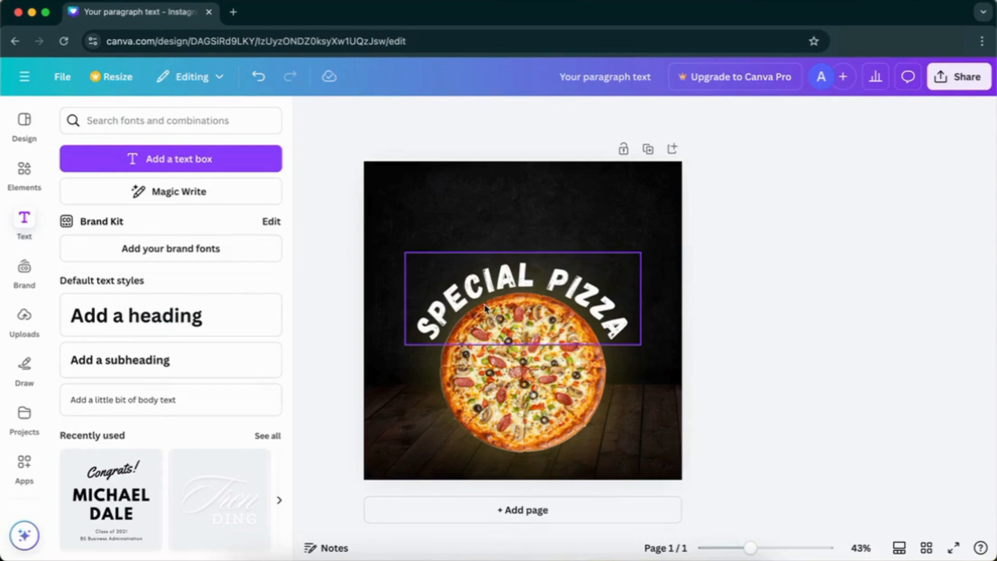
- Duplicate the curved title, place the copy near the design's upper edge and replace its text with "DELICIOUS"
{"action": "left_click", "coordinate": [484, 283]}
{"action": "left_click", "coordinate": [514, 227]}
{"action": "left_click_drag", "start_coordinate": [519, 296], "coordinate": [517, 212]}
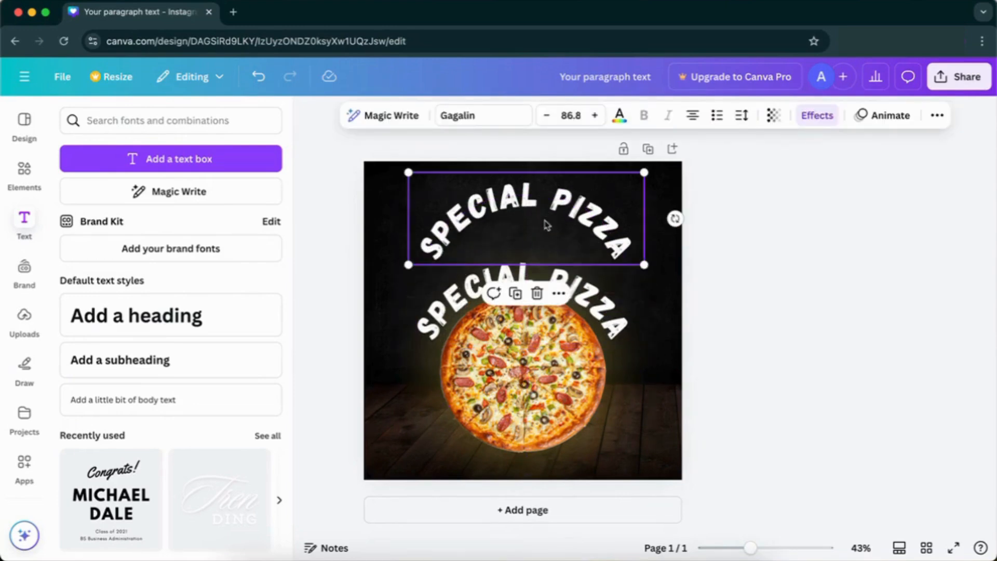
{"action": "double_click", "coordinate": [629, 242]}
{"action": "type", "text": "DE"}
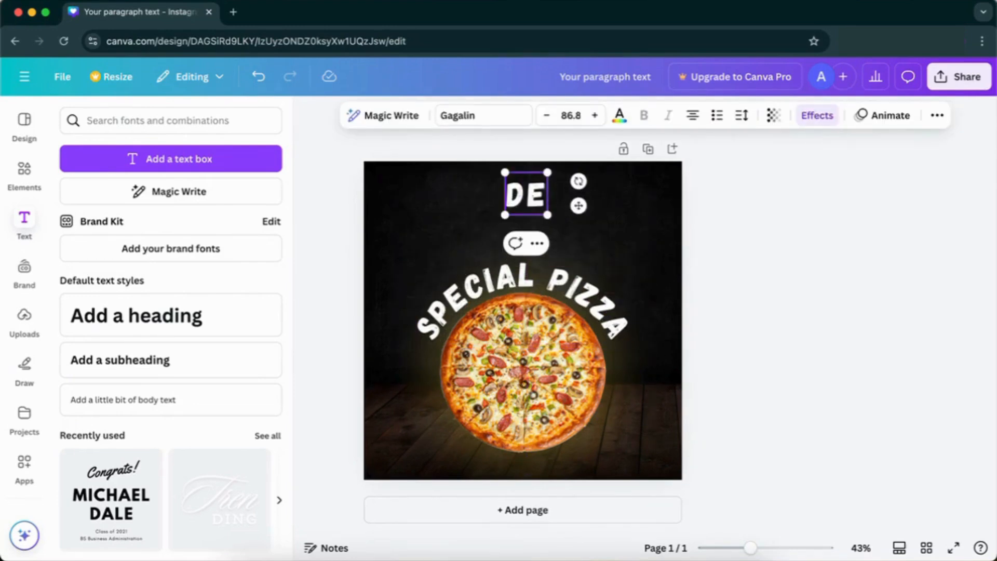
{"action": "type", "text": "LIC"}
{"action": "key", "text": "BackSpace"}
{"action": "type", "text": "LICIOUS"}
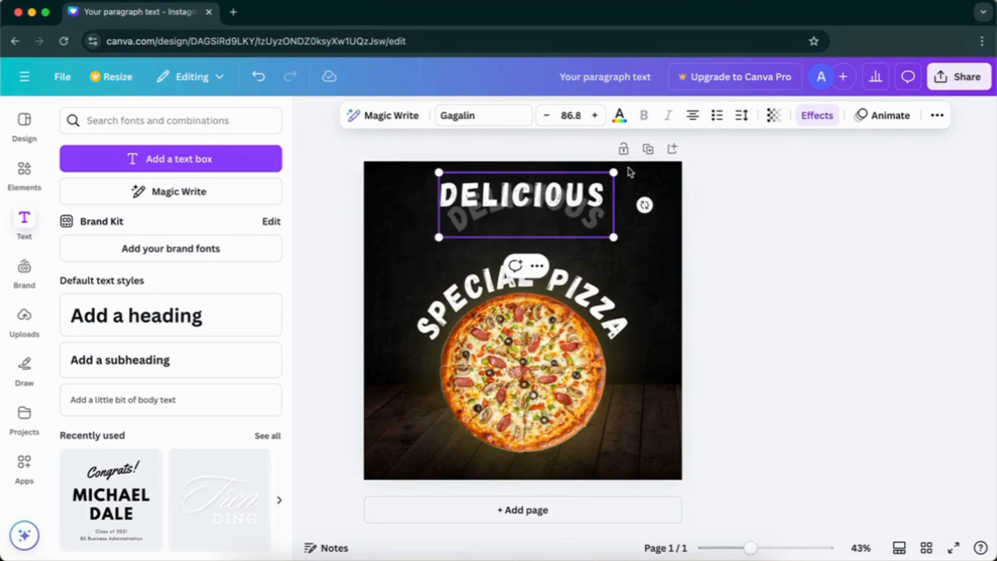
- Remove the Curve shape effect from the "DELICIOUS" text
{"action": "left_click", "coordinate": [816, 115]}
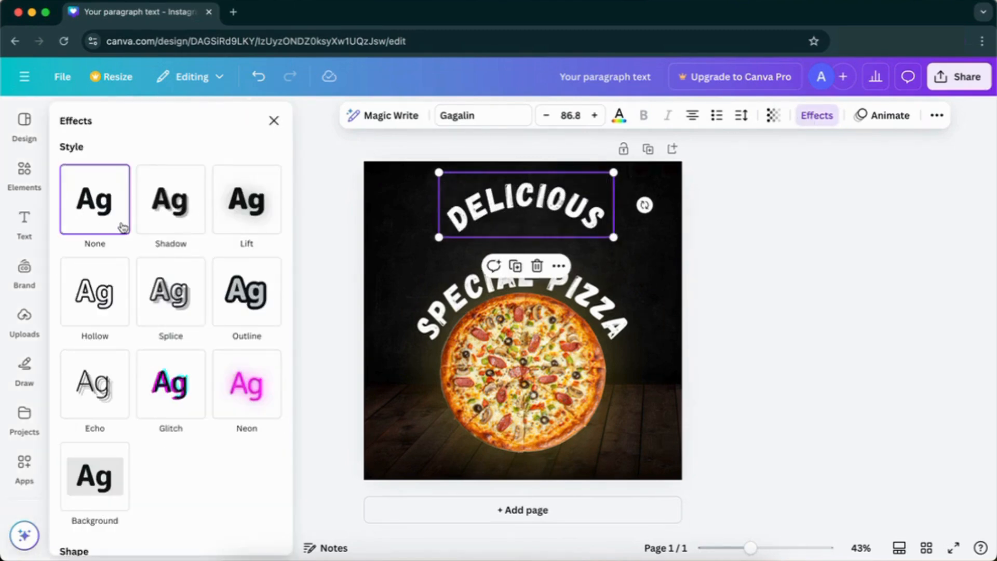
{"action": "scroll", "coordinate": [125, 270], "scroll_direction": "down", "scroll_amount": 5}
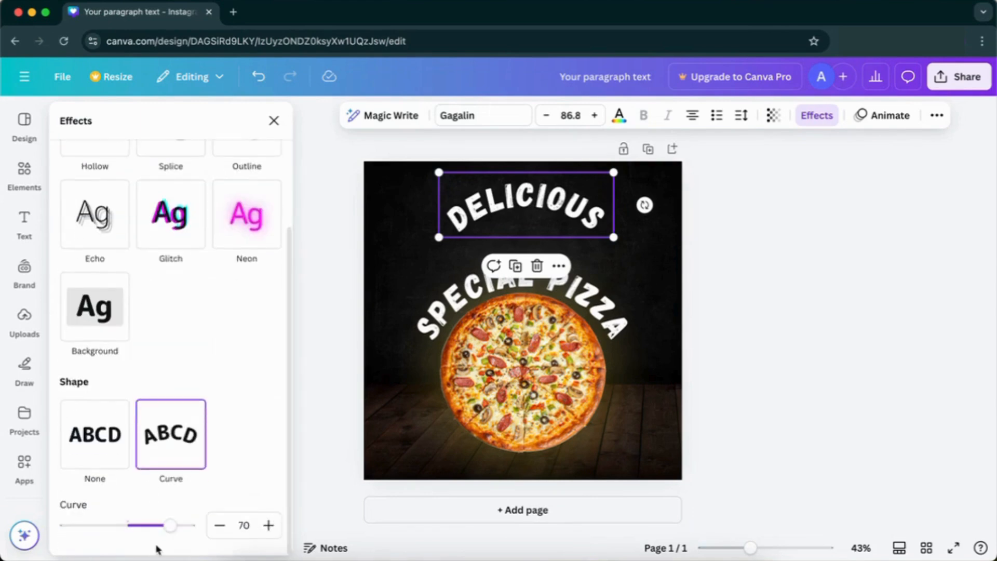
{"action": "left_click", "coordinate": [102, 436]}
- Change the straight heading's font to Magnolia Script, capitalise it as "Delicious" and move it slightly down
{"action": "left_click", "coordinate": [470, 115]}
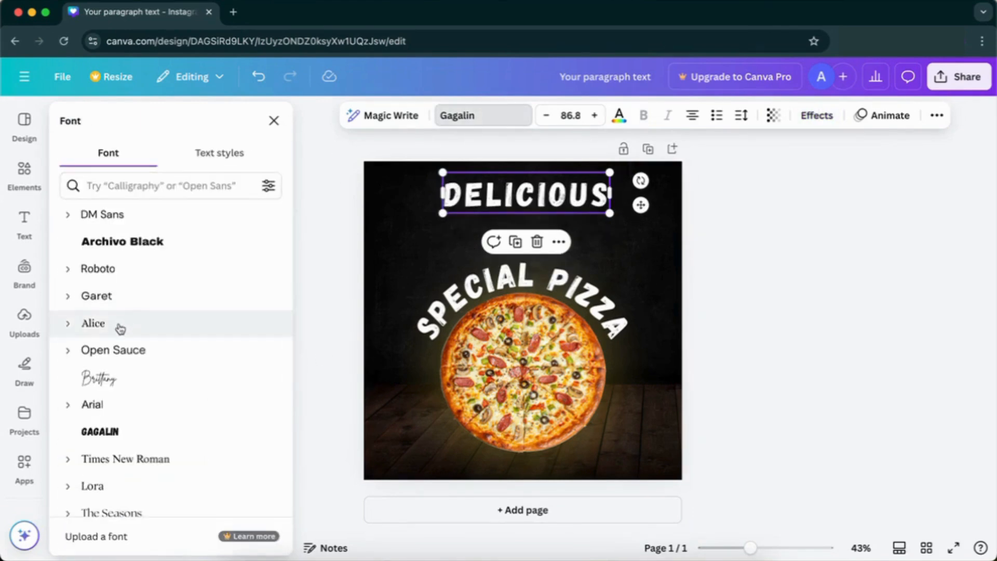
{"action": "scroll", "coordinate": [111, 374], "scroll_direction": "down", "scroll_amount": 5}
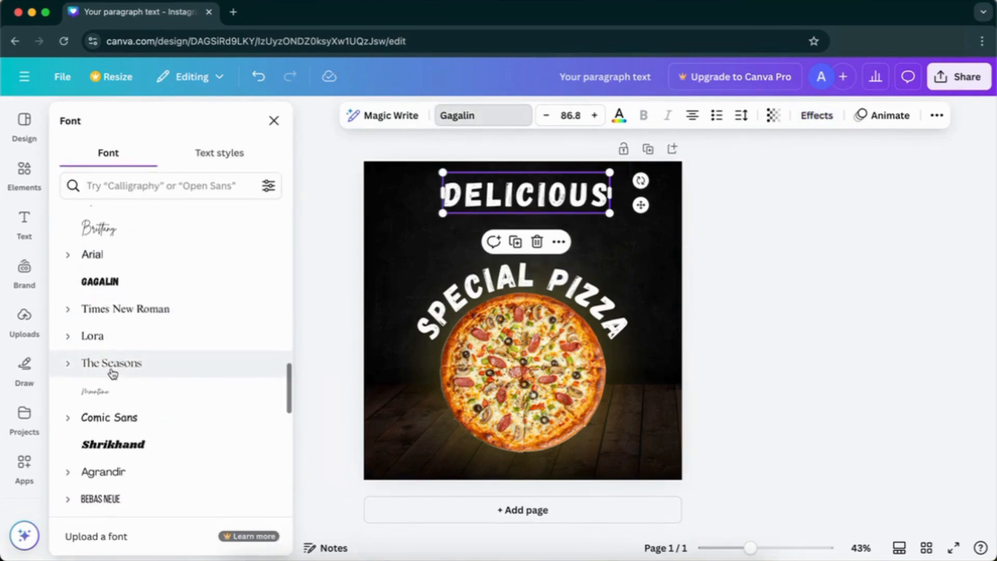
{"action": "scroll", "coordinate": [112, 373], "scroll_direction": "down", "scroll_amount": 10}
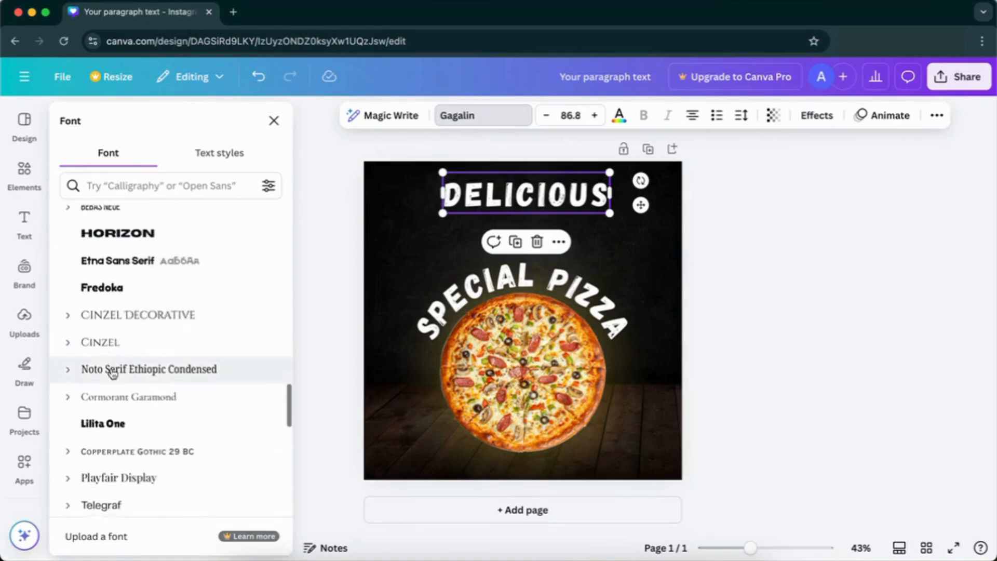
{"action": "scroll", "coordinate": [112, 373], "scroll_direction": "down", "scroll_amount": 10}
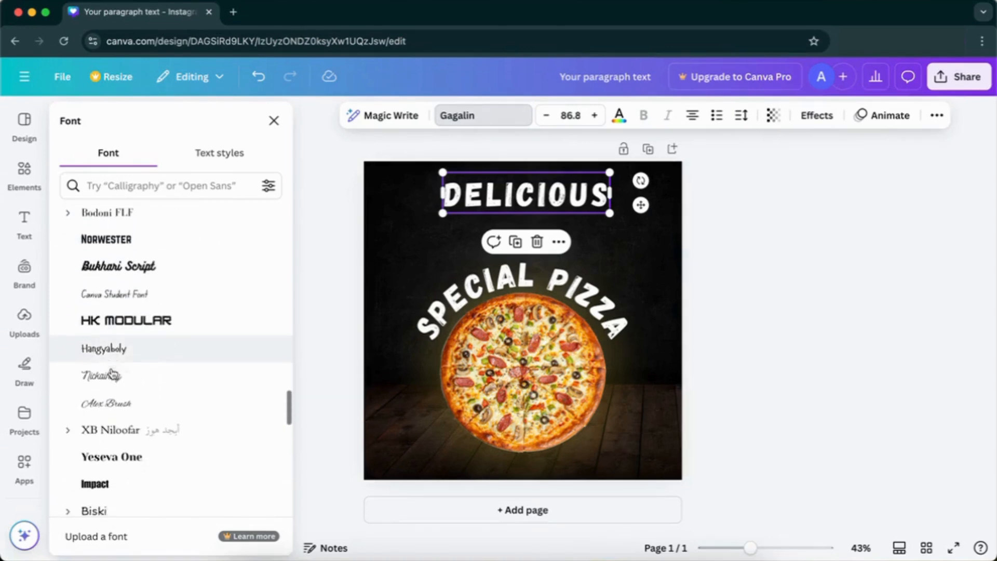
{"action": "scroll", "coordinate": [111, 372], "scroll_direction": "down", "scroll_amount": 8}
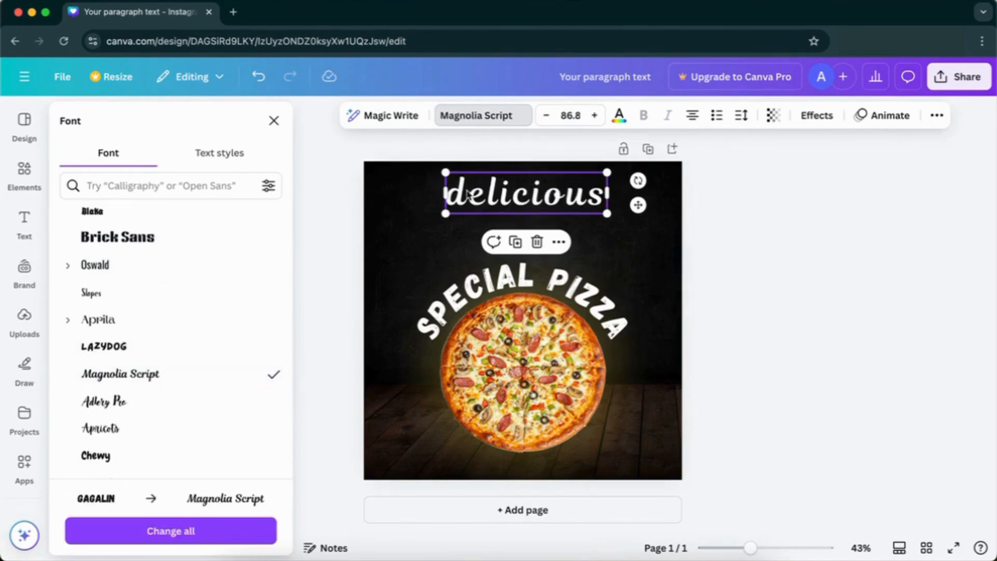
{"action": "left_click", "coordinate": [760, 264]}
{"action": "left_click_drag", "start_coordinate": [578, 194], "coordinate": [573, 202]}
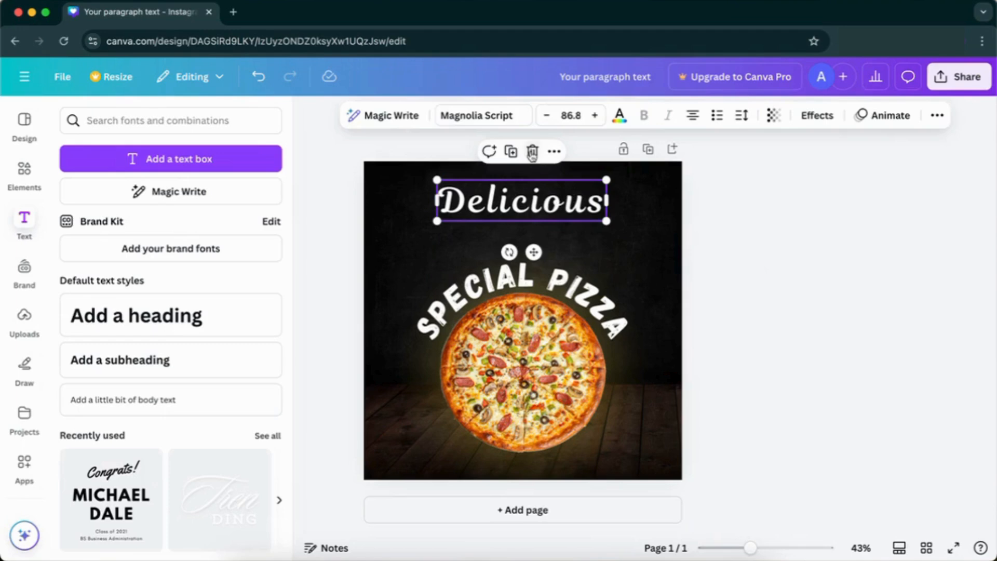
- Recolour the "Delicious" heading light orange and apply that colour change to all white text, including the curved title
{"action": "left_click", "coordinate": [619, 116]}
{"action": "scroll", "coordinate": [198, 410], "scroll_direction": "down", "scroll_amount": 2}
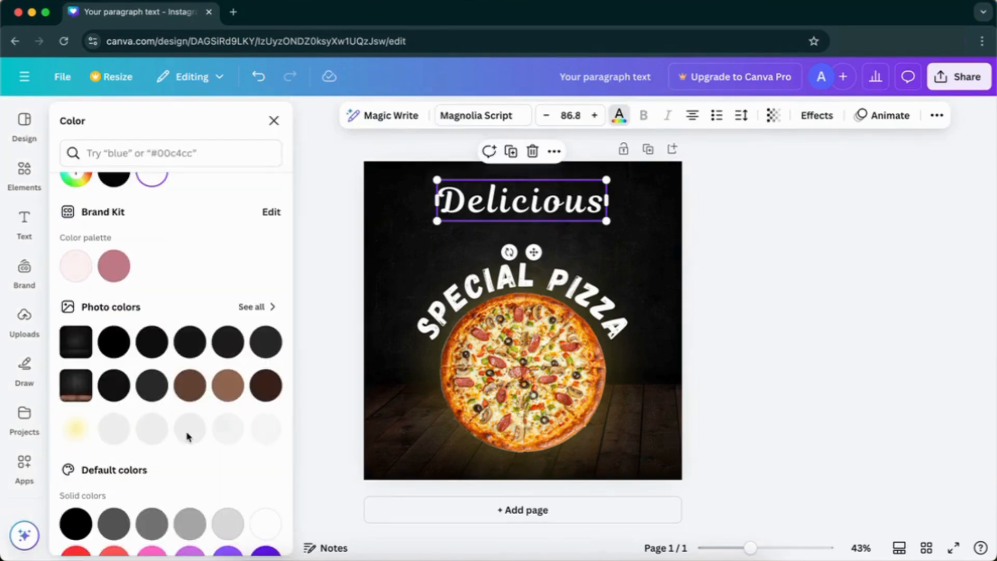
{"action": "scroll", "coordinate": [145, 353], "scroll_direction": "down", "scroll_amount": 4}
{"action": "left_click", "coordinate": [223, 527]}
{"action": "left_click", "coordinate": [136, 531]}
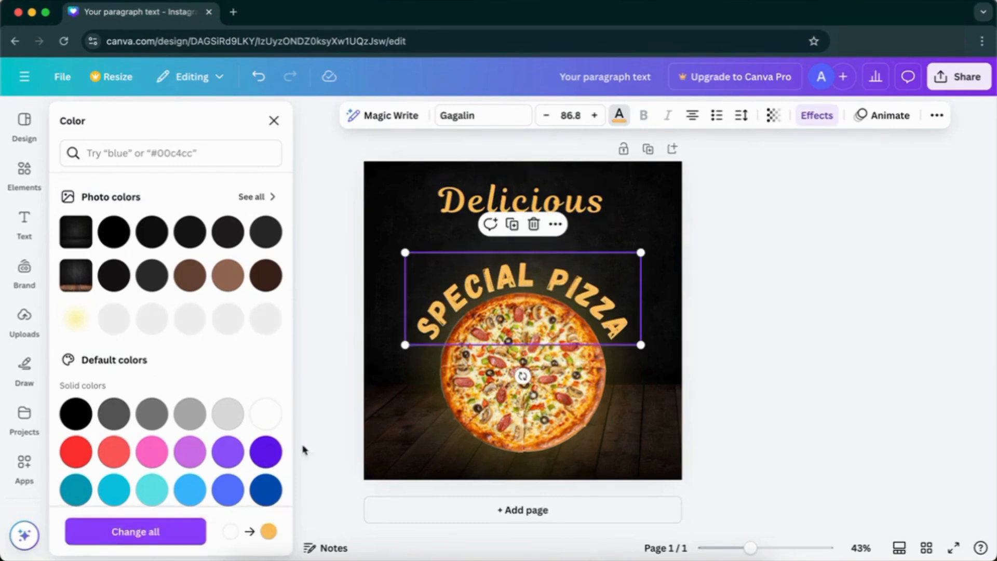
{"action": "left_click", "coordinate": [352, 326]}
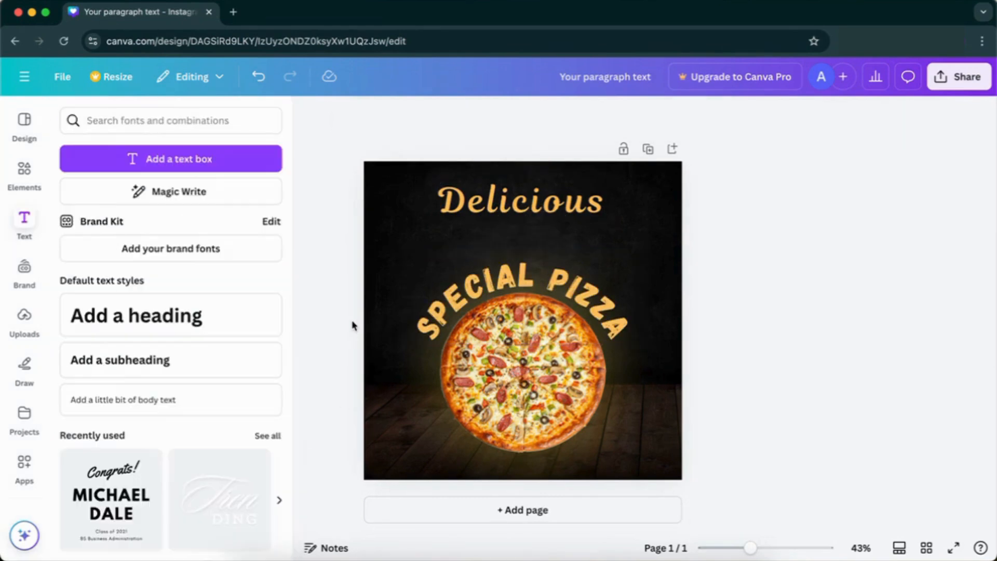
- Duplicate the "Delicious" heading, place the copy directly below it and replace its text with "Weekend Menu"
{"action": "left_click", "coordinate": [553, 206]}
{"action": "left_click", "coordinate": [509, 156]}
{"action": "left_click_drag", "start_coordinate": [538, 256], "coordinate": [539, 293]}
{"action": "double_click", "coordinate": [594, 249]}
{"action": "key", "text": "BackSpace"}
{"action": "type", "text": "Weekend"}
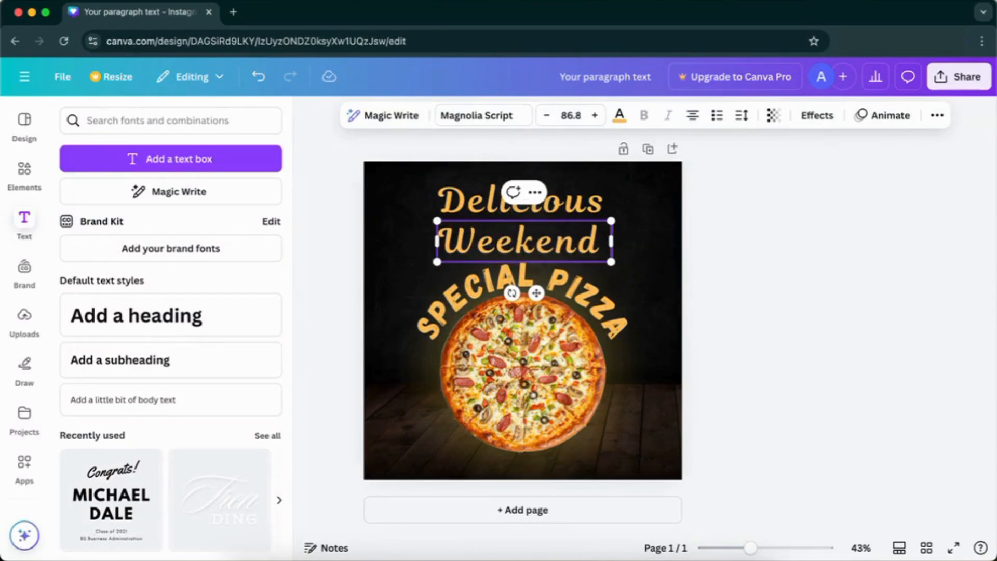
{"action": "type", "text": " Menu"}
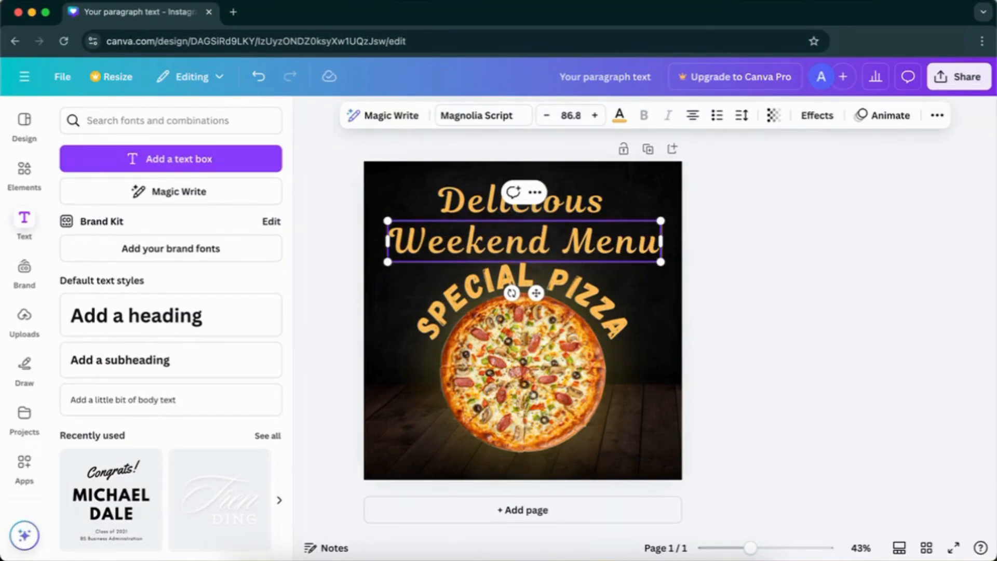
- Change the "Weekend Menu" line's font to Slopes and try to recolour it white
{"action": "left_click", "coordinate": [513, 116]}
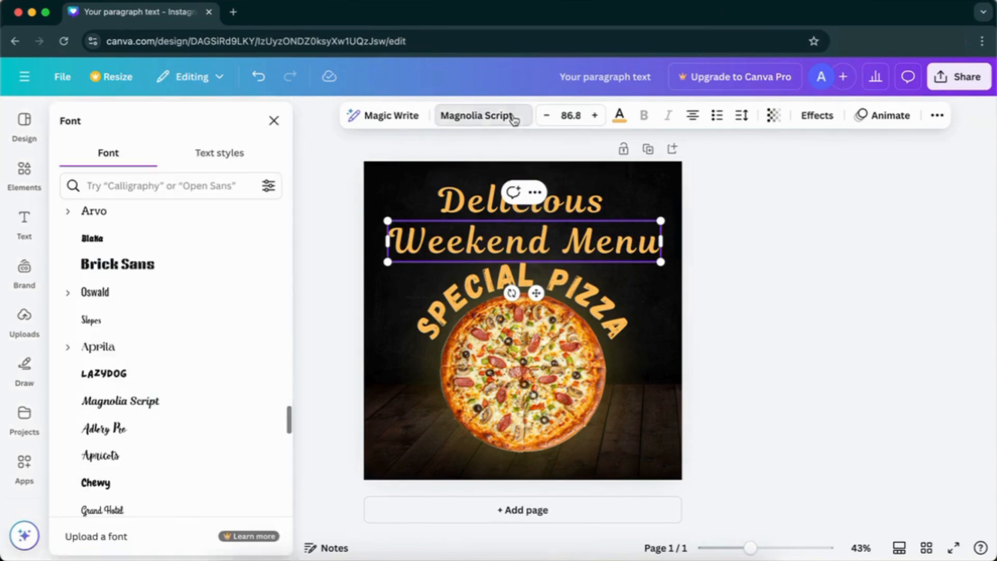
{"action": "left_click", "coordinate": [156, 326]}
{"action": "left_click", "coordinate": [619, 115]}
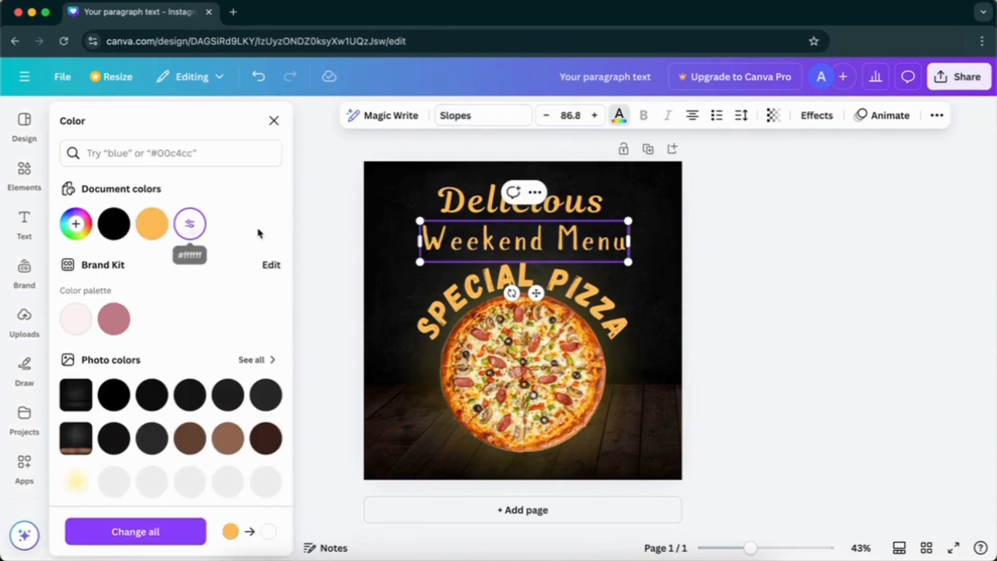
{"action": "left_click", "coordinate": [495, 231]}
{"action": "left_click", "coordinate": [731, 187]}
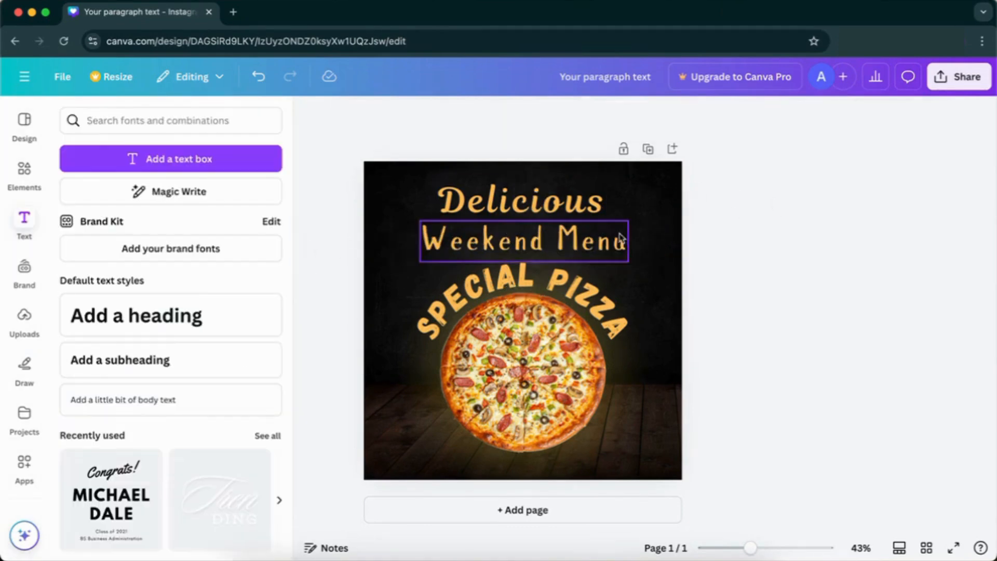
- Recolour the "Weekend Menu" line white, shrink it to size 69.9 and centre it below "Delicious"
{"action": "left_click", "coordinate": [524, 240]}
{"action": "left_click", "coordinate": [619, 116]}
{"action": "left_click_drag", "start_coordinate": [623, 266], "coordinate": [588, 246]}
{"action": "left_click_drag", "start_coordinate": [526, 236], "coordinate": [542, 236]}
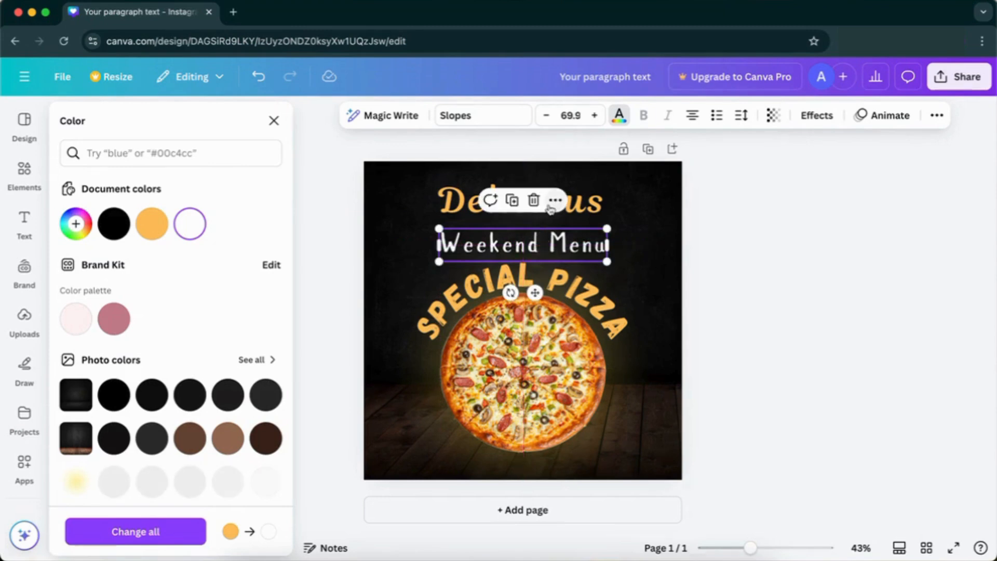
- Check the "Weekend Menu" line's page alignment and align the "Delicious" heading to the page centre
{"action": "left_click", "coordinate": [555, 200]}
{"action": "mouse_move", "coordinate": [678, 409]}
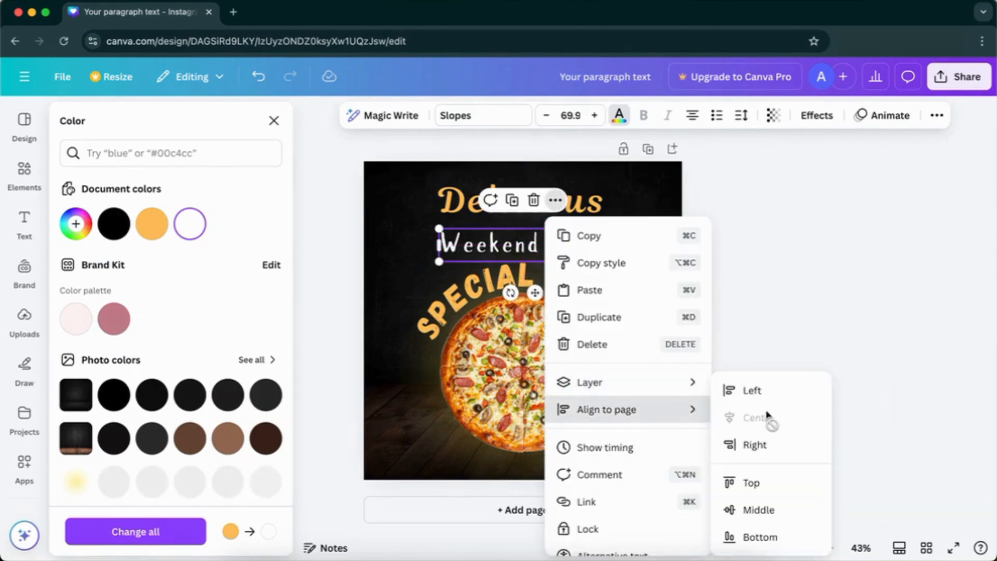
{"action": "left_click", "coordinate": [767, 416]}
{"action": "left_click_drag", "start_coordinate": [580, 242], "coordinate": [580, 243]}
{"action": "left_click", "coordinate": [584, 214]}
{"action": "left_click", "coordinate": [554, 151]}
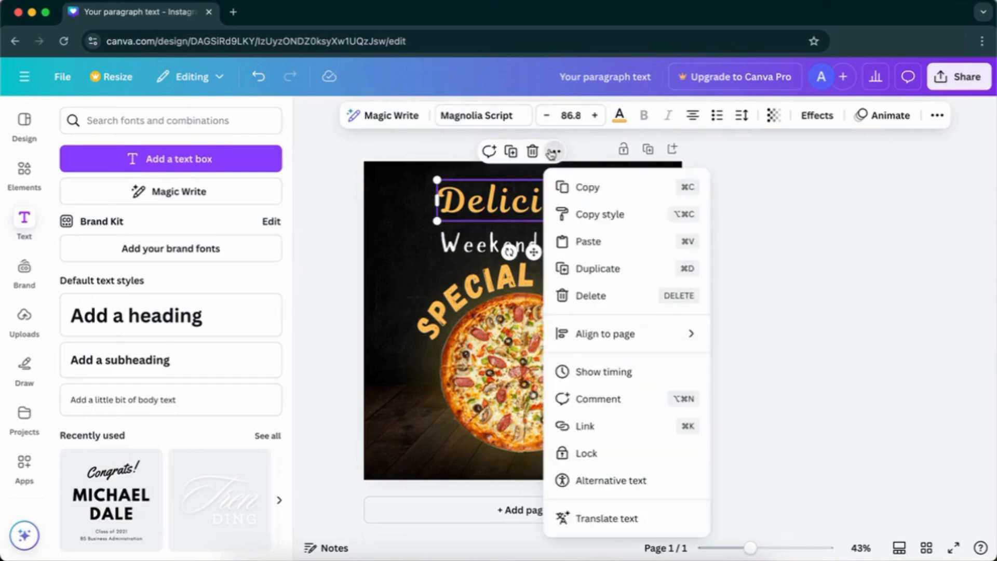
{"action": "mouse_move", "coordinate": [615, 340]}
{"action": "left_click", "coordinate": [750, 360]}
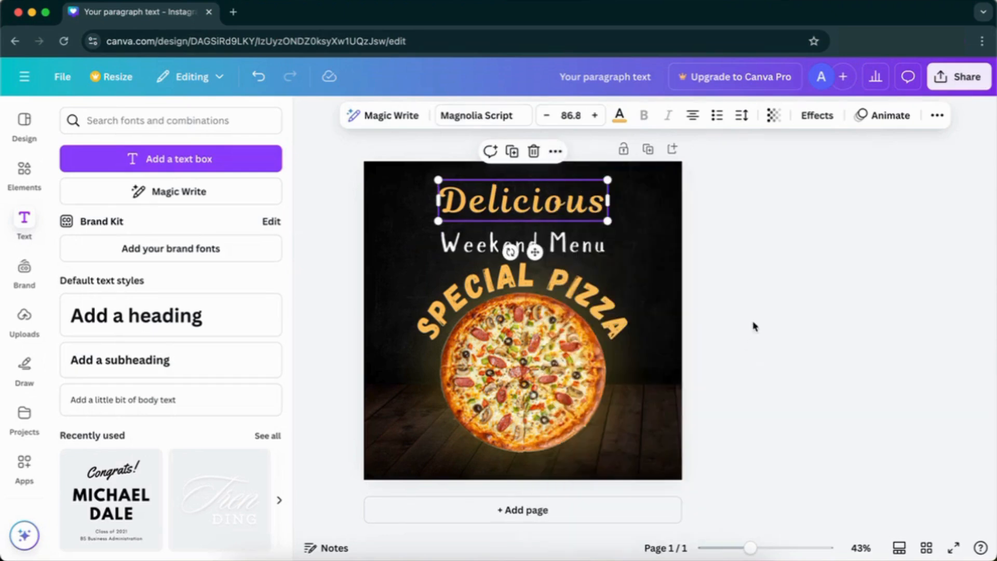
- Move the "Weekend Menu" line slightly up, closer to the "Delicious" heading
{"action": "left_click", "coordinate": [754, 326]}
{"action": "left_click_drag", "start_coordinate": [535, 233], "coordinate": [538, 239]}
{"action": "left_click", "coordinate": [727, 298]}
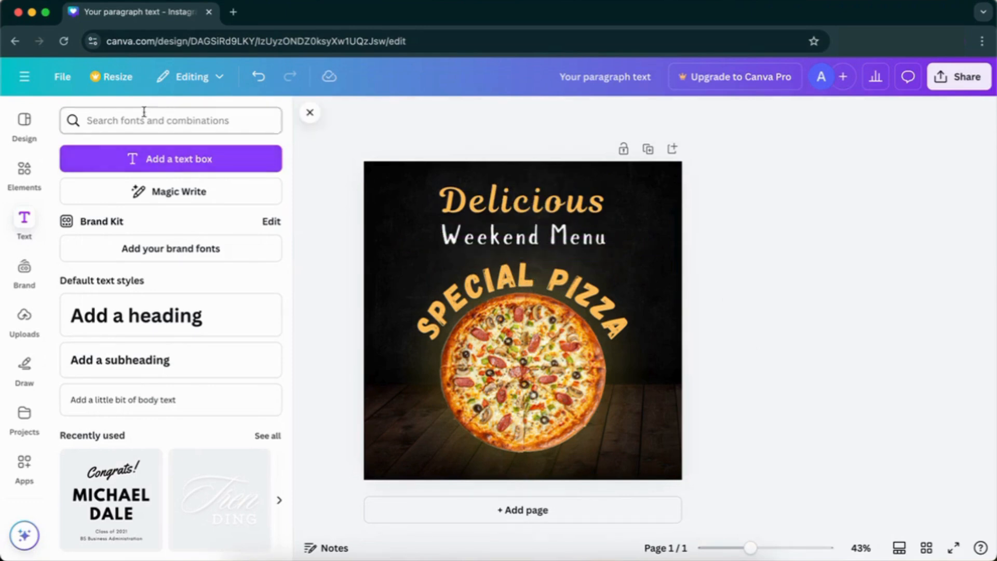
- Search the graphics for "doodle", insert the black three-stroke accent graphic and move it over the headings' left end
{"action": "left_click", "coordinate": [24, 171]}
{"action": "left_click", "coordinate": [133, 121]}
{"action": "type", "text": "doodle"}
{"action": "key", "text": "Return"}
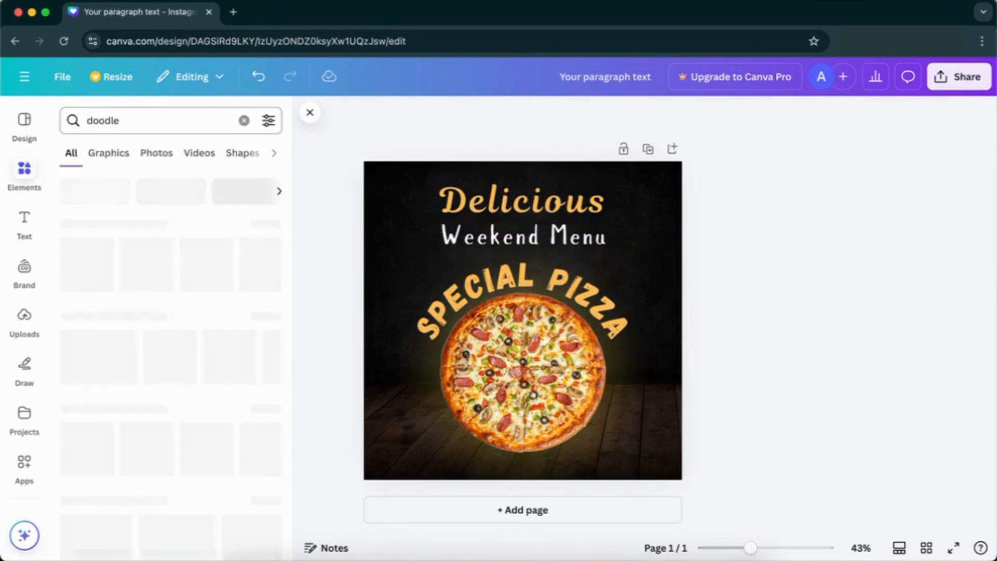
{"action": "left_click", "coordinate": [127, 155]}
{"action": "scroll", "coordinate": [190, 506], "scroll_direction": "down", "scroll_amount": 5}
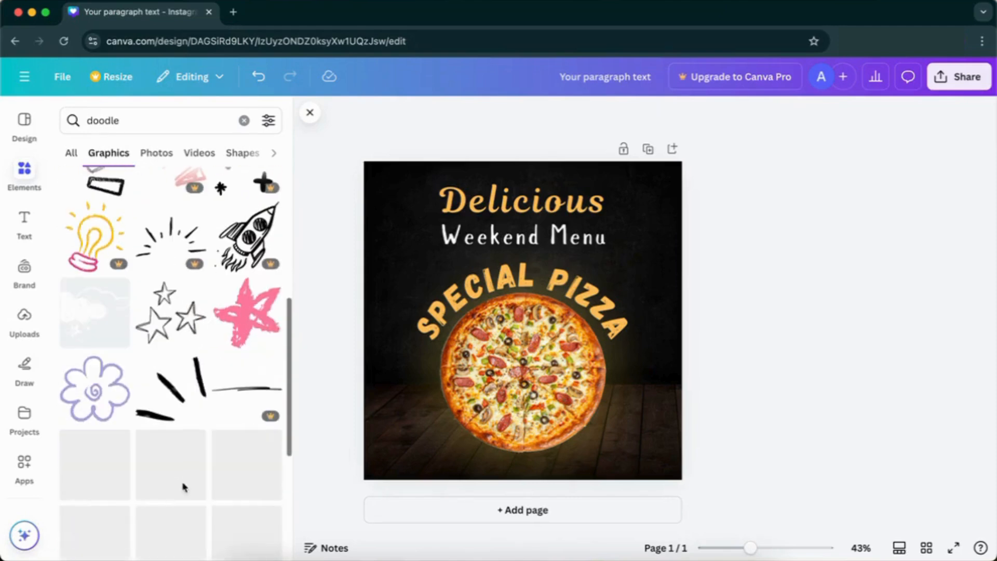
{"action": "left_click", "coordinate": [208, 391]}
{"action": "mouse_move", "coordinate": [523, 320]}
{"action": "left_mouse_down"}
{"action": "mouse_move", "coordinate": [470, 281]}
{"action": "mouse_move", "coordinate": [450, 245]}
{"action": "left_mouse_up"}
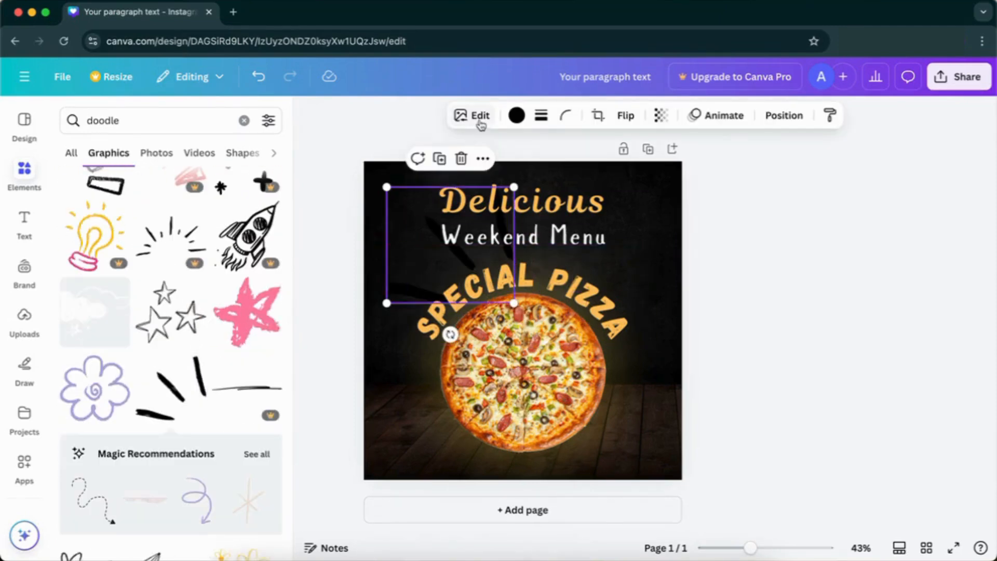
- Recolour the three-stroke doodle white and shrink it to a small accent left of the headings
{"action": "left_click", "coordinate": [516, 115]}
{"action": "left_click", "coordinate": [236, 230]}
{"action": "mouse_move", "coordinate": [513, 303]}
{"action": "left_mouse_down"}
{"action": "mouse_move", "coordinate": [418, 215]}
{"action": "mouse_move", "coordinate": [431, 263]}
{"action": "mouse_move", "coordinate": [412, 262]}
{"action": "mouse_move", "coordinate": [419, 267]}
{"action": "mouse_move", "coordinate": [632, 266]}
{"action": "left_mouse_up"}
- Place a horizontally flipped copy of the white doodle at the right end of "Weekend Menu" and shrink it slightly
{"action": "left_click", "coordinate": [410, 172]}
{"action": "left_click", "coordinate": [625, 115]}
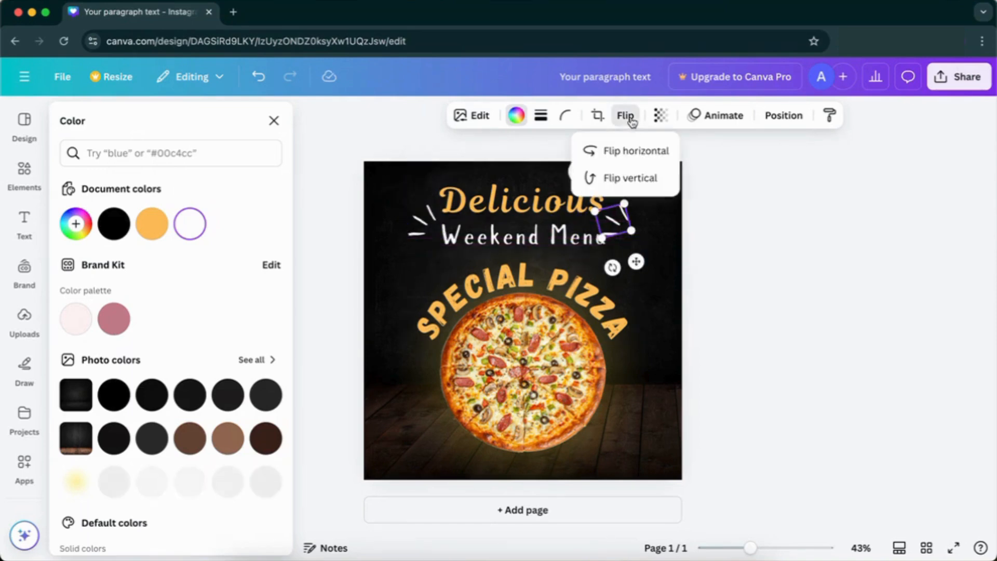
{"action": "left_click", "coordinate": [644, 151]}
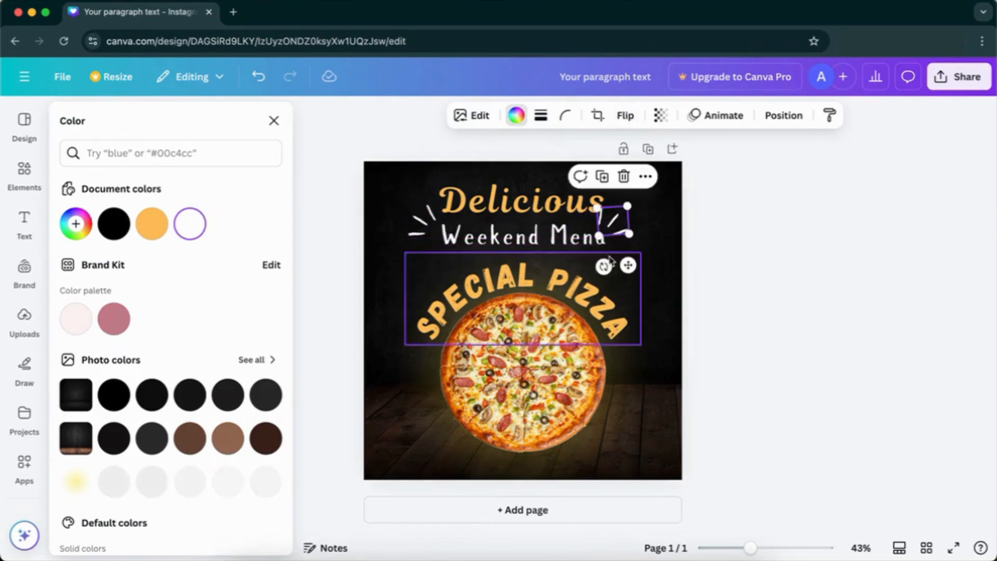
{"action": "left_click_drag", "start_coordinate": [629, 234], "coordinate": [616, 227]}
{"action": "left_click", "coordinate": [774, 225]}
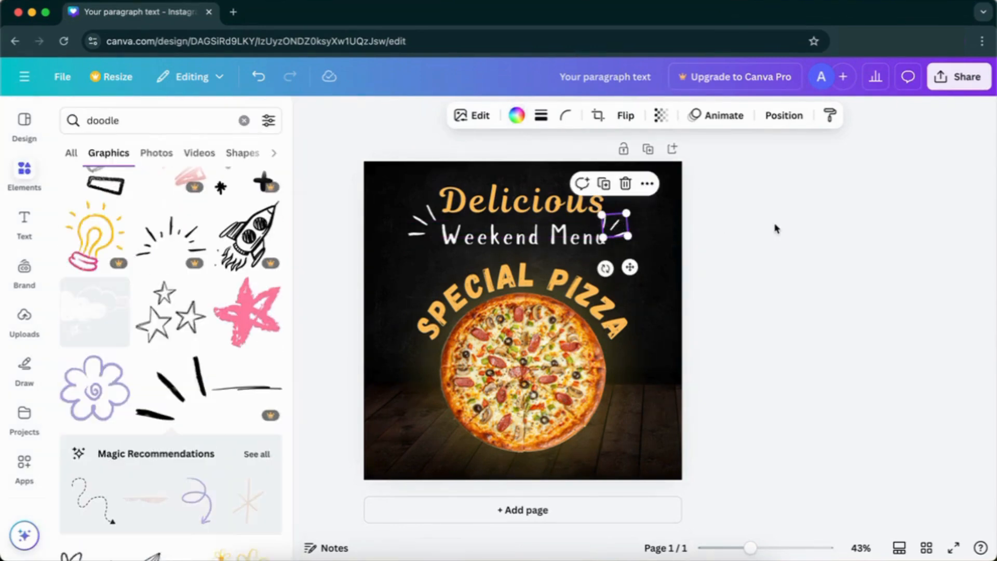
{"action": "left_click", "coordinate": [628, 229]}
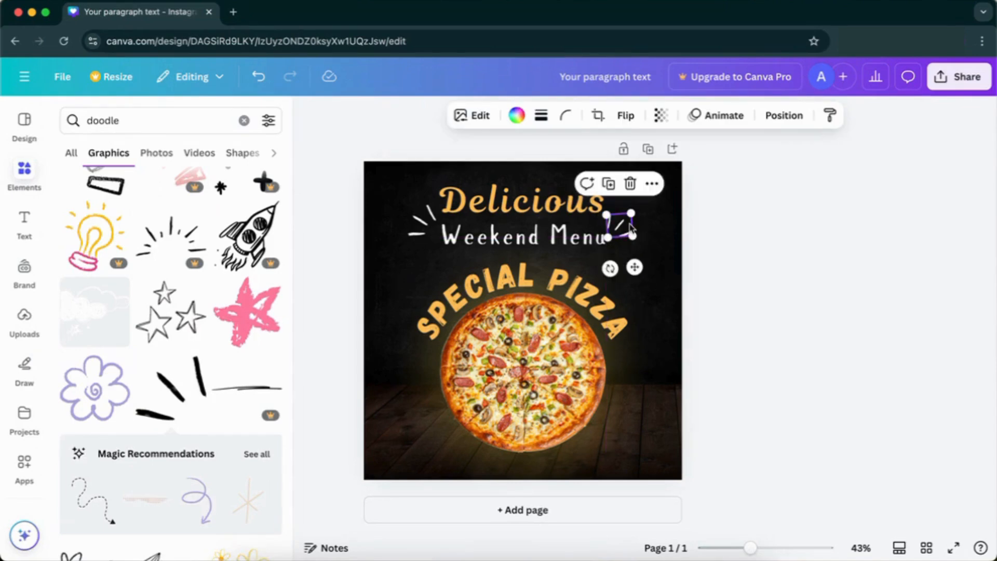
- Shrink the white three-stroke doodle at the left end of the headings slightly to match its flipped copy
{"action": "left_click", "coordinate": [418, 224]}
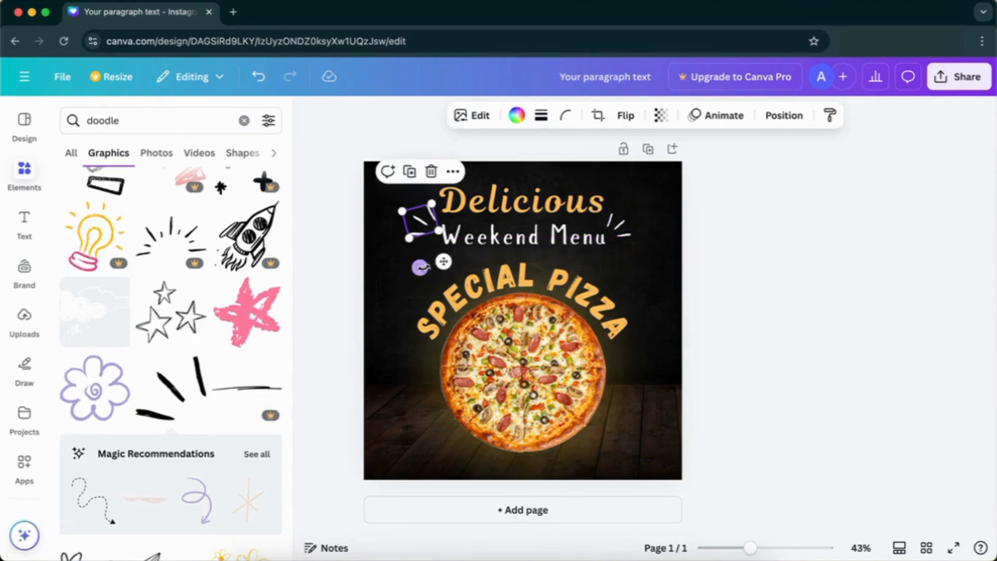
{"action": "left_click_drag", "start_coordinate": [409, 235], "coordinate": [450, 261]}
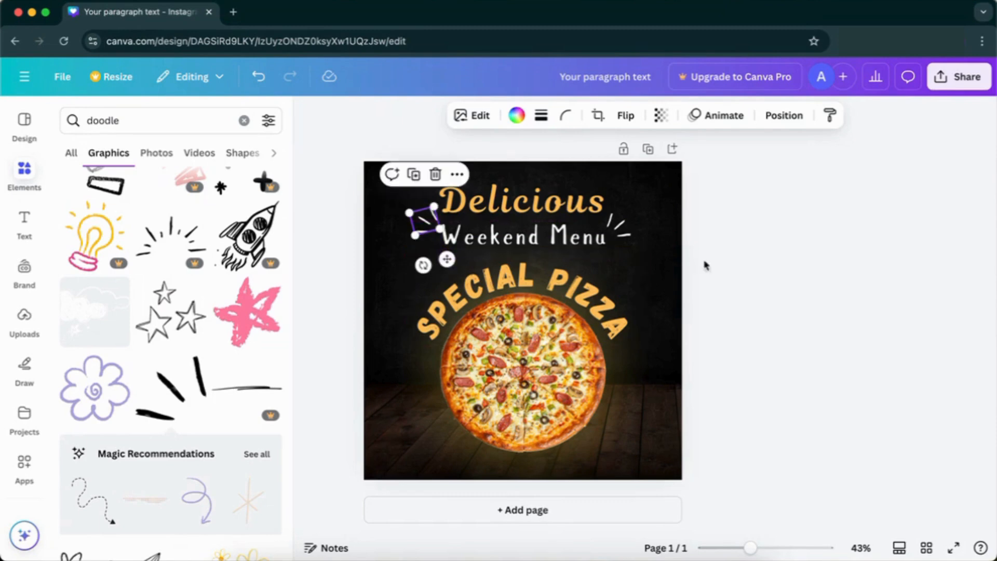
{"action": "left_click", "coordinate": [736, 267]}
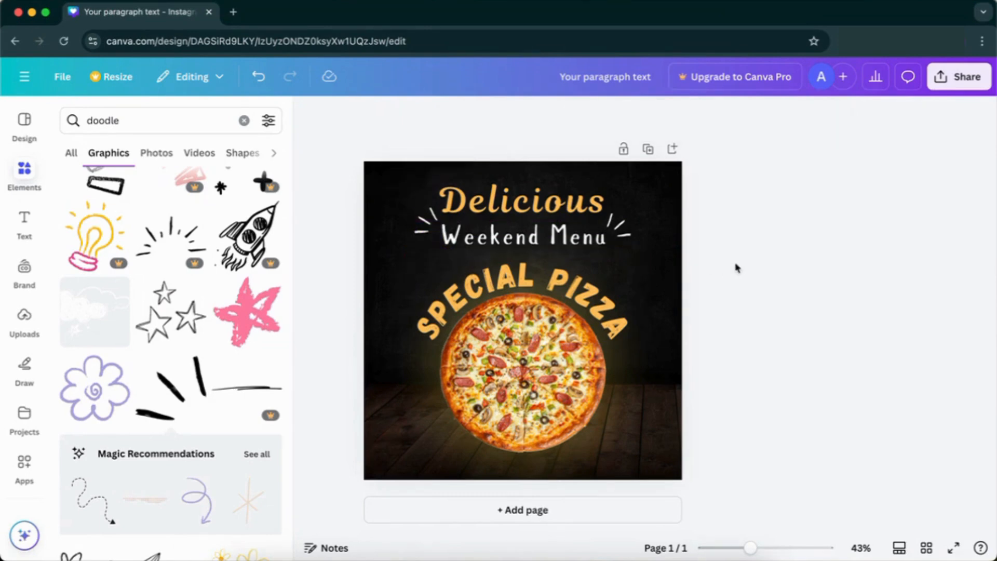
- Duplicate the yellow light-glow layer, position the copy over the pizza and set its transparency to 42
{"action": "left_click", "coordinate": [669, 206]}
{"action": "left_click", "coordinate": [833, 115]}
{"action": "scroll", "coordinate": [260, 430], "scroll_direction": "down", "scroll_amount": 3}
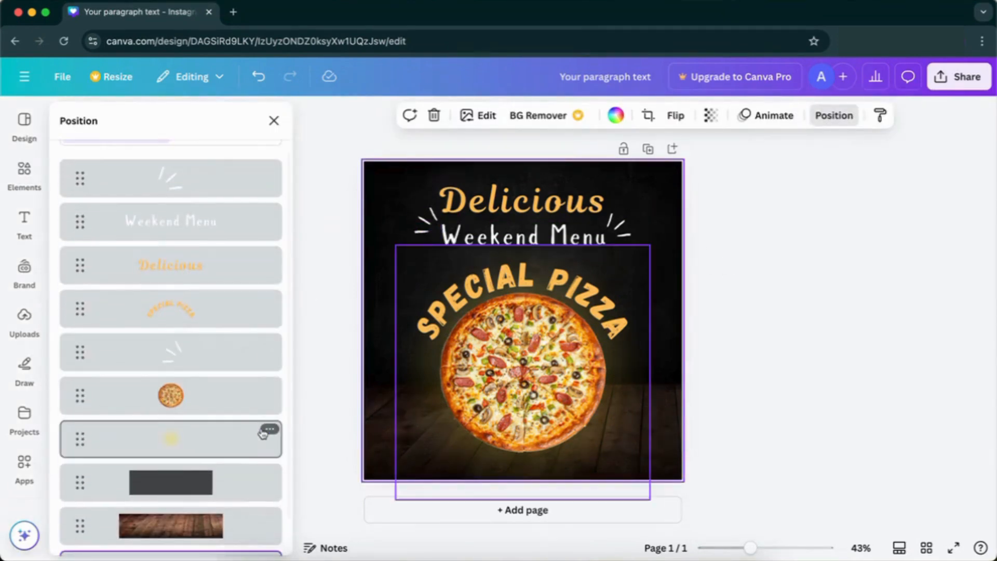
{"action": "left_click", "coordinate": [269, 429]}
{"action": "left_click", "coordinate": [307, 164]}
{"action": "left_click_drag", "start_coordinate": [546, 384], "coordinate": [542, 387]}
{"action": "left_click", "coordinate": [694, 115]}
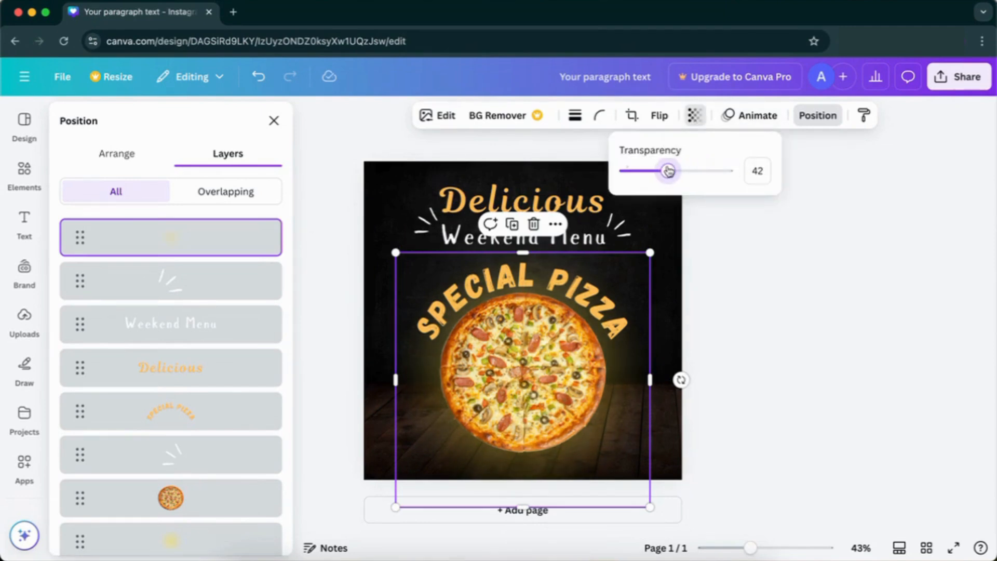
{"action": "left_click", "coordinate": [814, 349]}
{"action": "left_click", "coordinate": [817, 352]}
- Recolour the "Delicious" heading with the default solid yellow
{"action": "left_click", "coordinate": [551, 197]}
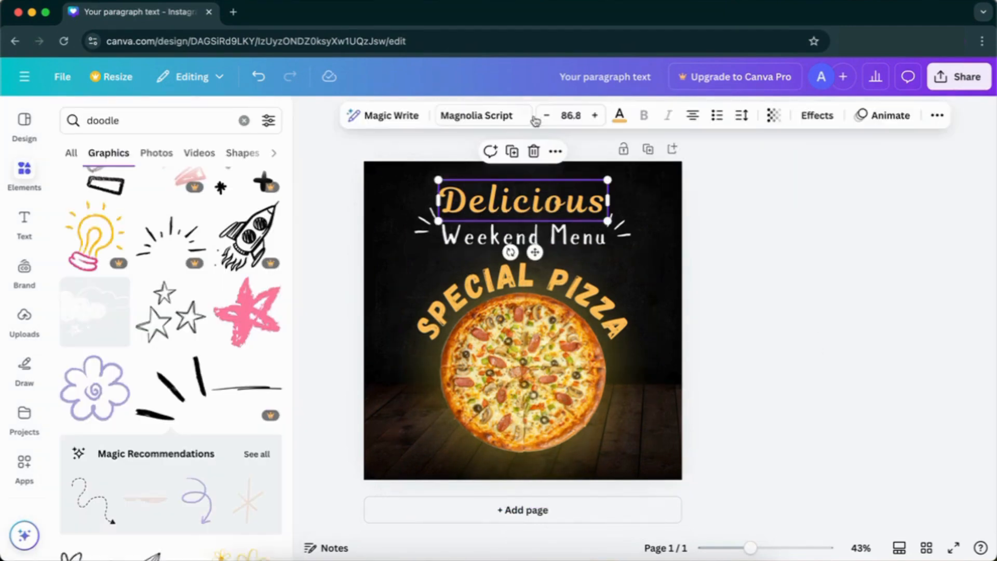
{"action": "left_click", "coordinate": [618, 115]}
{"action": "scroll", "coordinate": [182, 310], "scroll_direction": "down", "scroll_amount": 4}
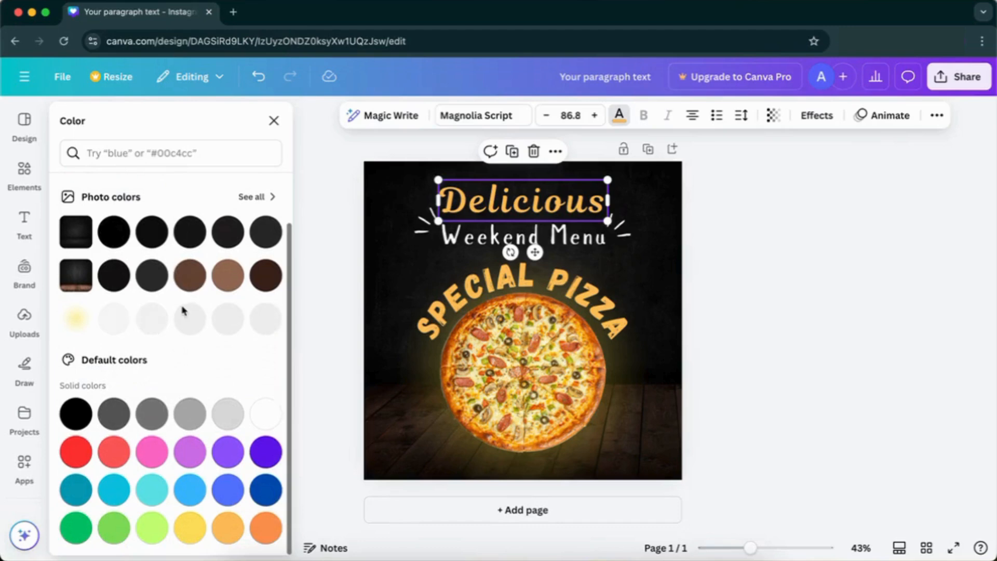
{"action": "left_click", "coordinate": [190, 528]}
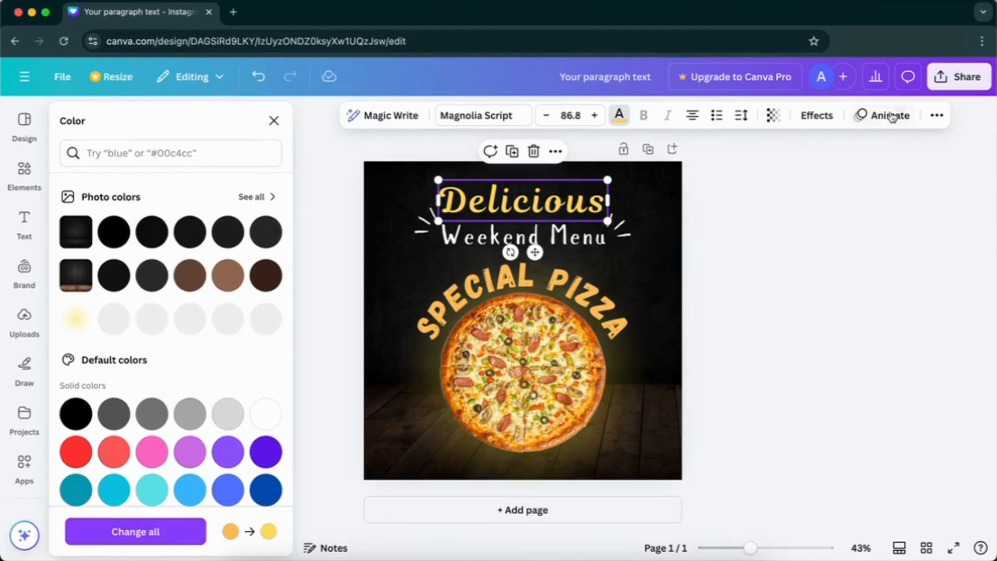
- Recolour the curved "SPECIAL PIZZA" title with the same yellow as the "Delicious" heading
{"action": "left_click", "coordinate": [936, 115]}
{"action": "left_click", "coordinate": [891, 145]}
{"action": "left_click", "coordinate": [217, 411]}
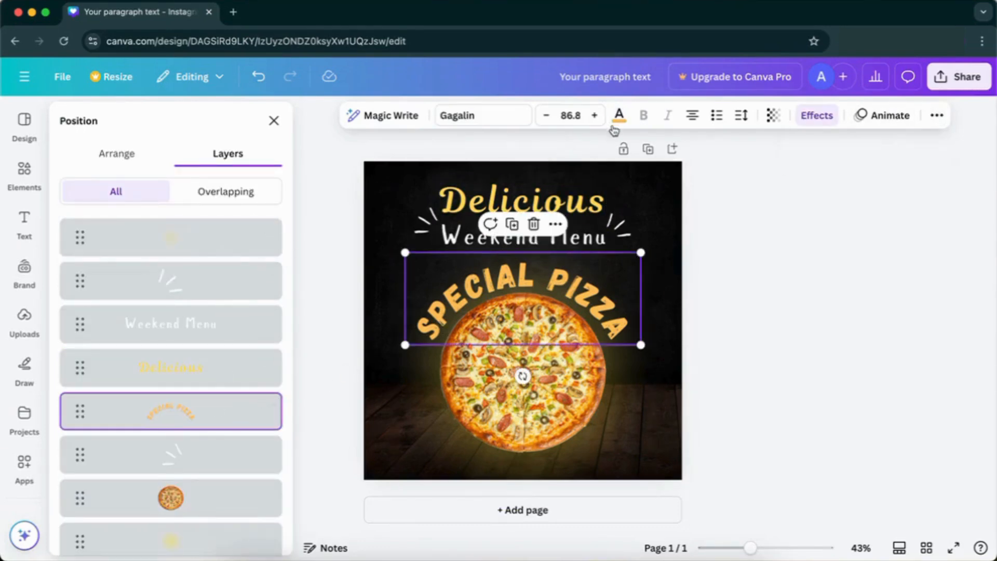
{"action": "left_click", "coordinate": [619, 115]}
{"action": "left_click", "coordinate": [190, 223]}
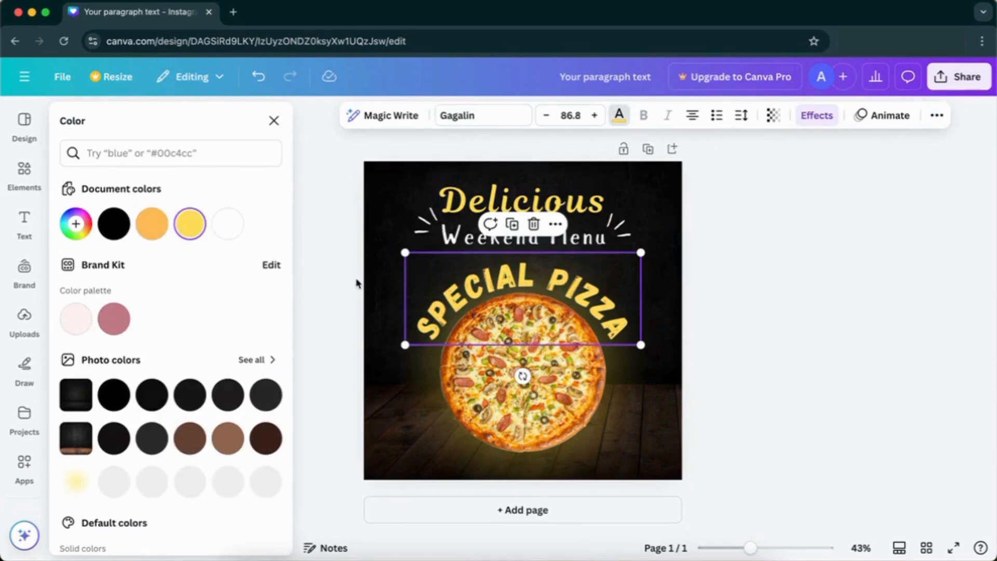
{"action": "left_click", "coordinate": [189, 229]}
{"action": "mouse_move", "coordinate": [193, 258]}
{"action": "left_mouse_down"}
{"action": "mouse_move", "coordinate": [216, 269]}
{"action": "mouse_move", "coordinate": [205, 261]}
{"action": "left_mouse_up"}
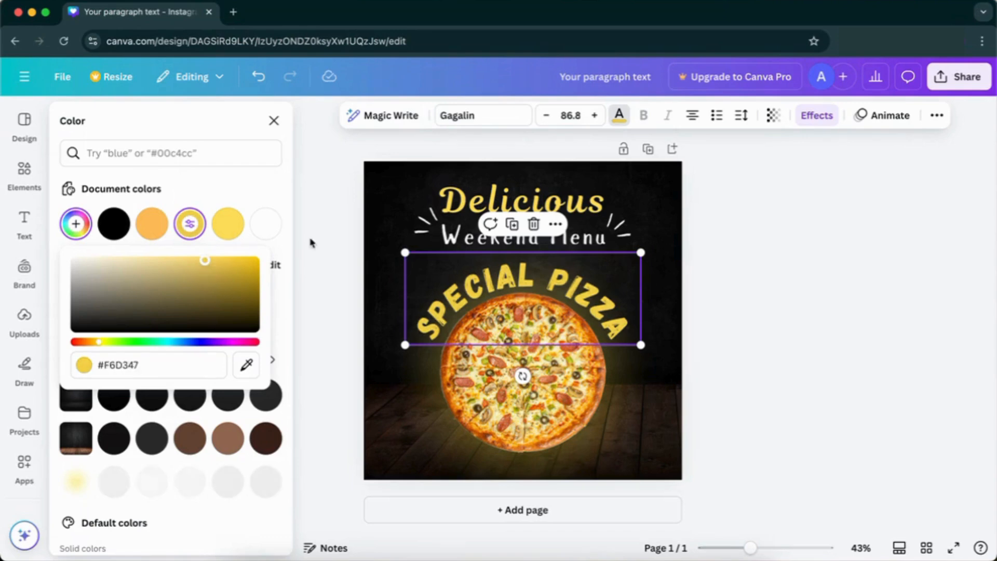
{"action": "left_click", "coordinate": [229, 224]}
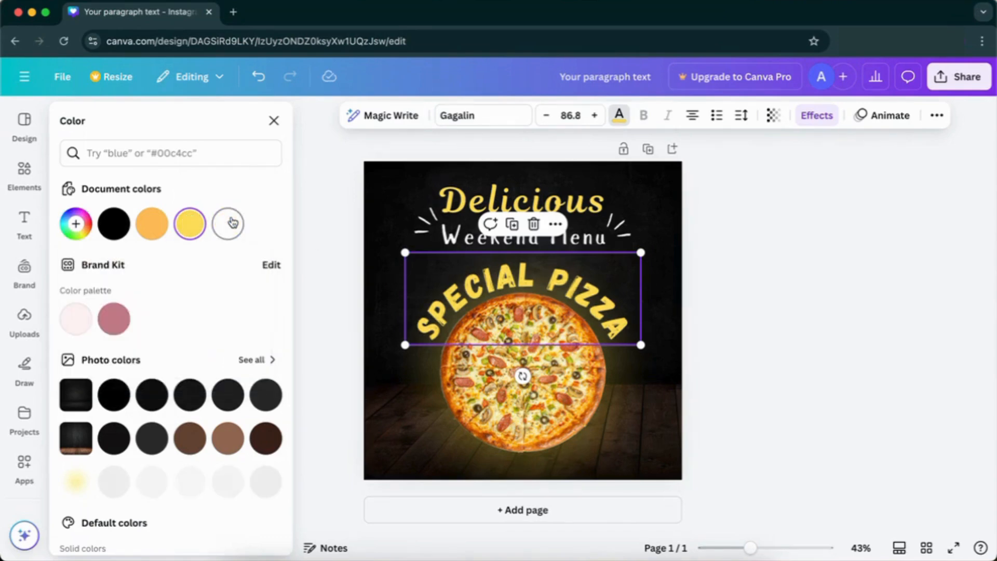
{"action": "left_click", "coordinate": [323, 240]}
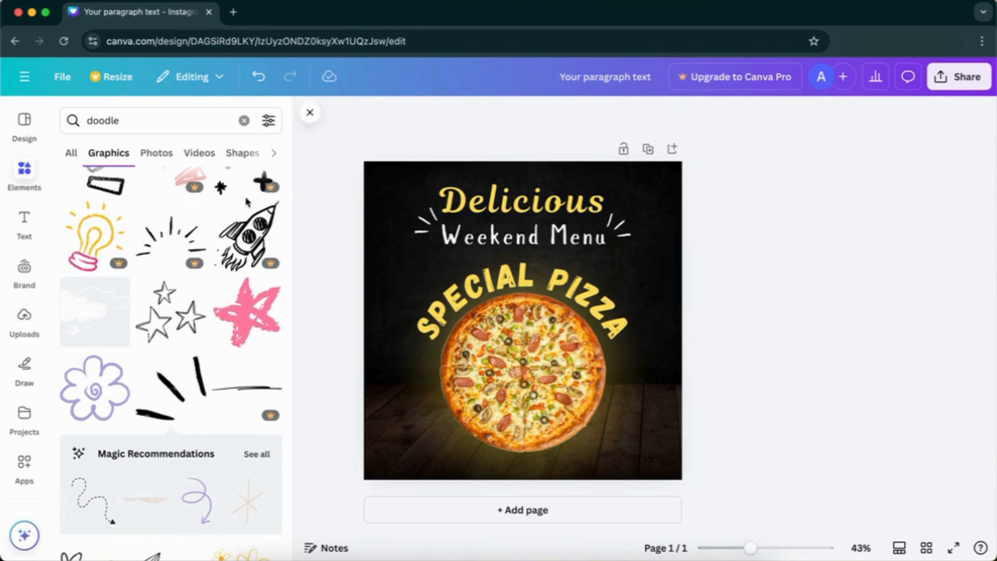
- Search the graphics for "tomato", switch to "tomato slice" and insert the thick red tomato slice lying flat
{"action": "left_click", "coordinate": [244, 120]}
{"action": "left_click", "coordinate": [114, 120]}
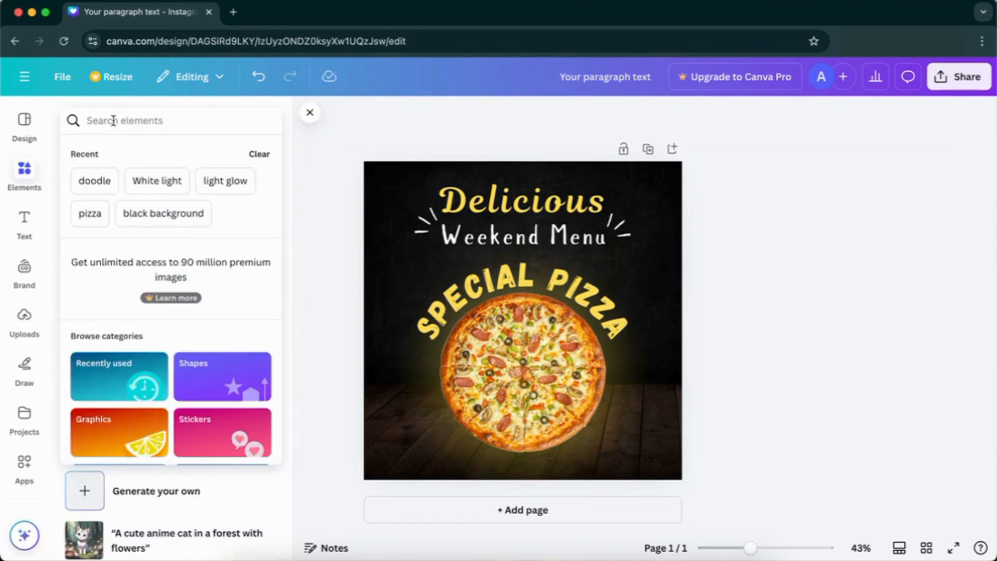
{"action": "type", "text": "tomato"}
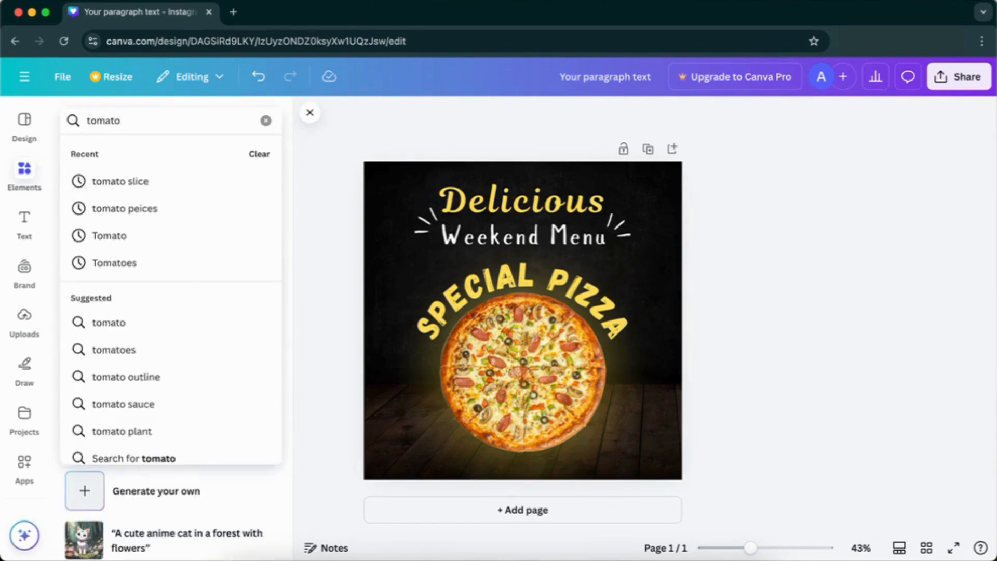
{"action": "key", "text": "Return"}
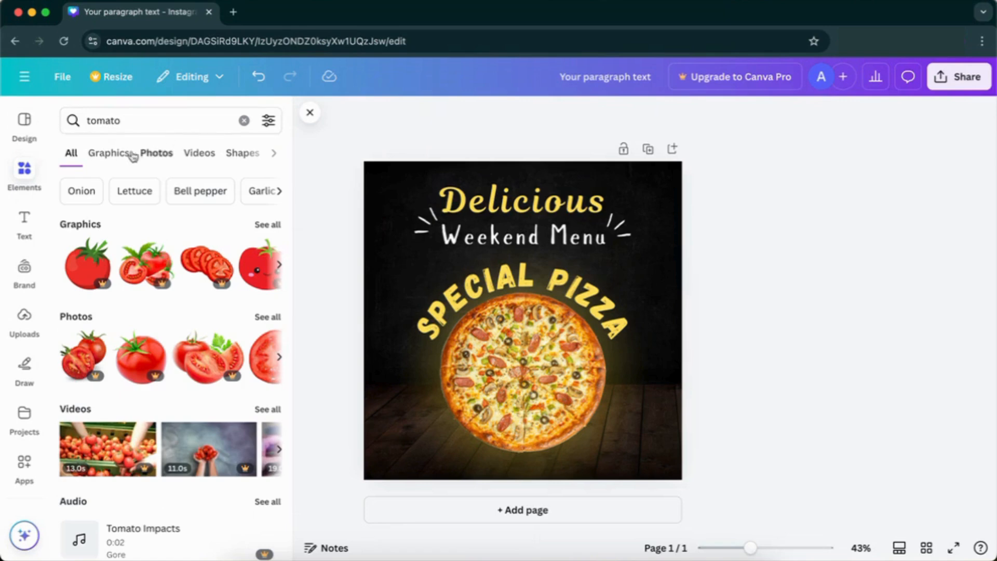
{"action": "left_click", "coordinate": [131, 154]}
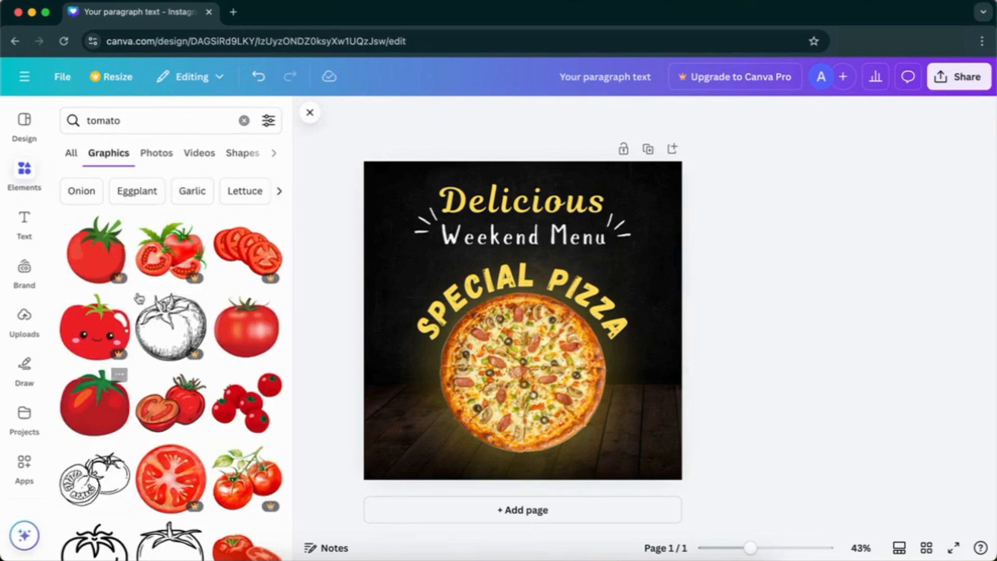
{"action": "left_click", "coordinate": [147, 120]}
{"action": "left_click", "coordinate": [127, 208]}
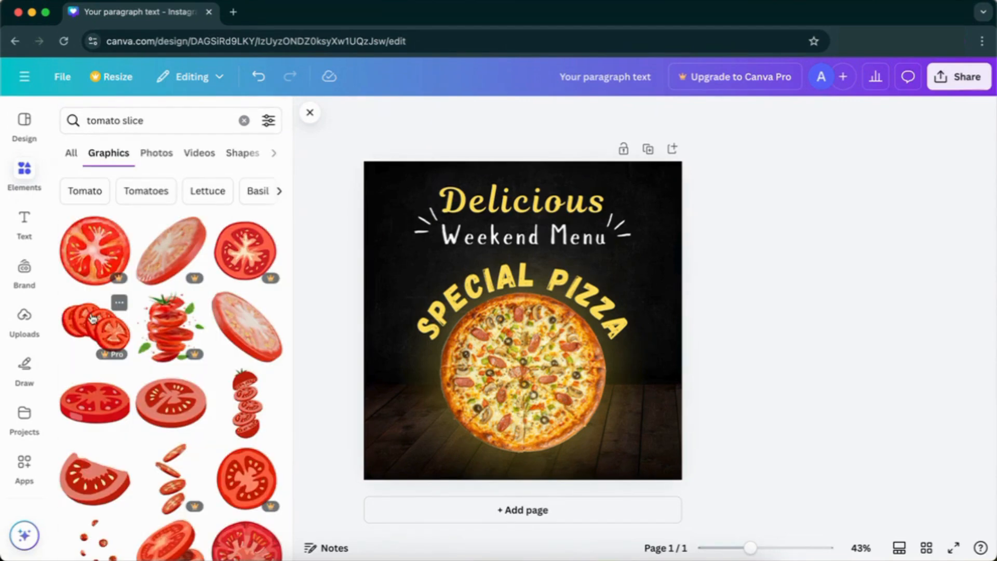
{"action": "left_click", "coordinate": [98, 399]}
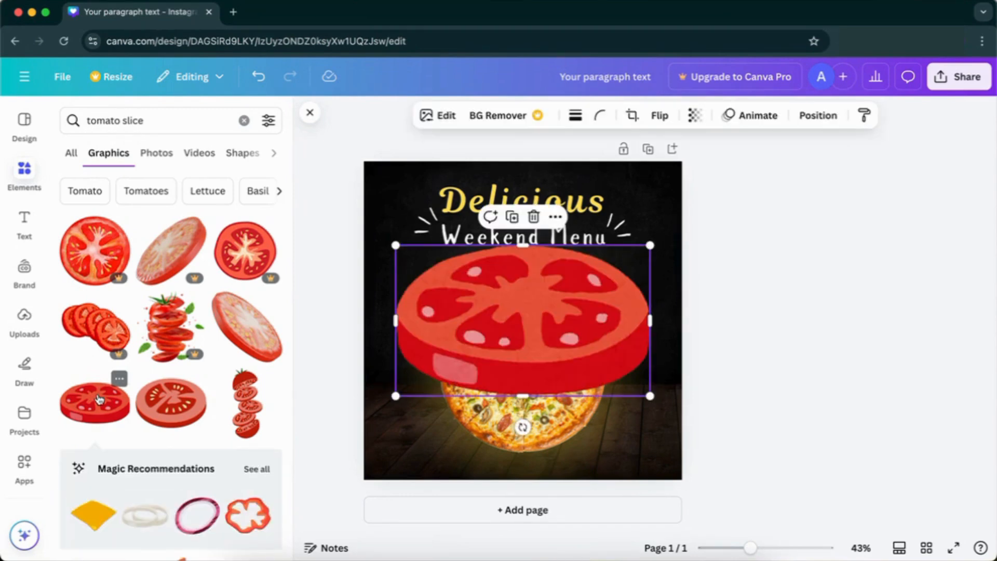
- Blur the whole tomato slice image at an intensity of 75
{"action": "left_click", "coordinate": [438, 114]}
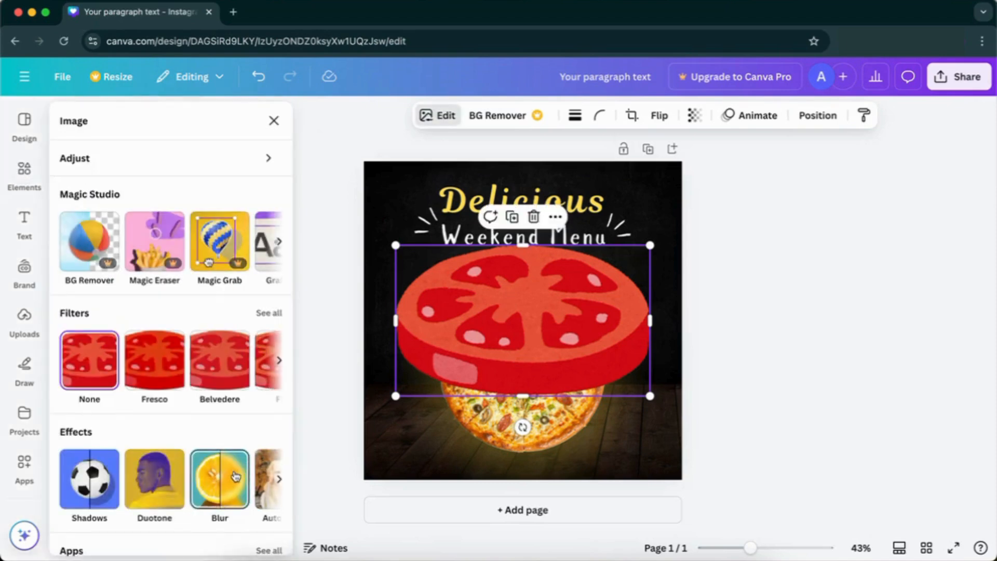
{"action": "left_click", "coordinate": [220, 476]}
{"action": "left_click", "coordinate": [225, 164]}
{"action": "left_click", "coordinate": [188, 225]}
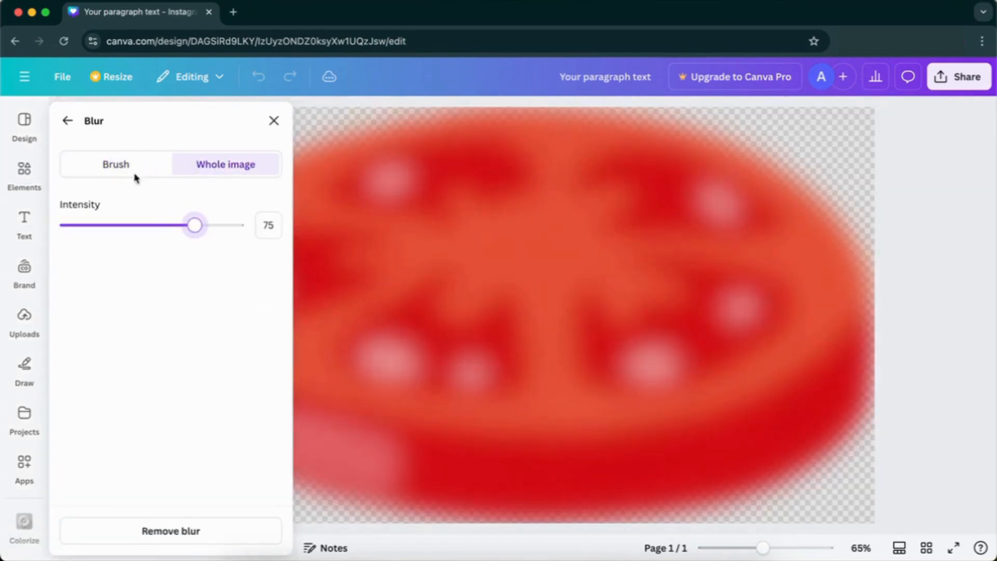
{"action": "left_click", "coordinate": [67, 121]}
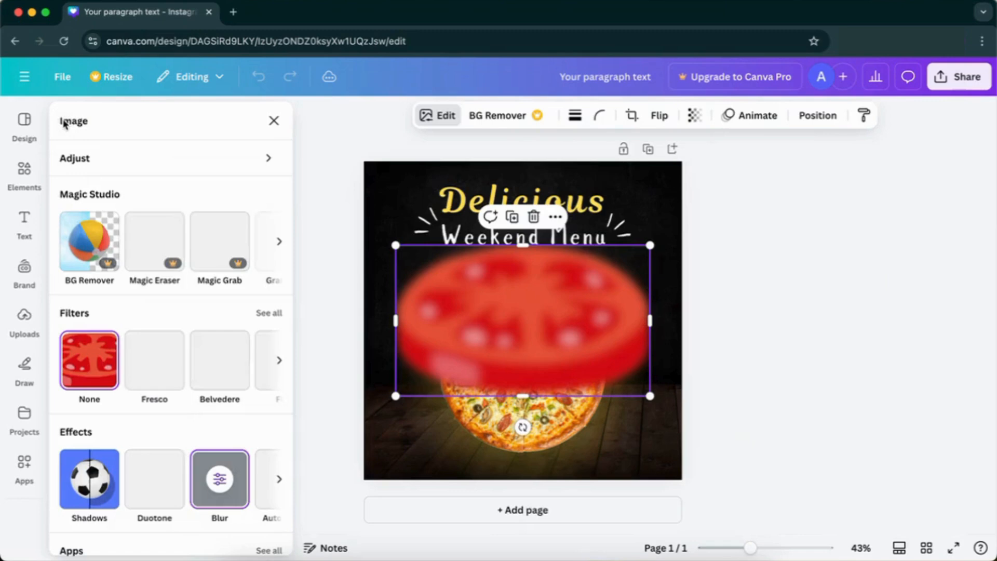
- Flip the blurred tomato slice vertically and try its horizontal flip
{"action": "left_click", "coordinate": [660, 115]}
{"action": "left_click", "coordinate": [660, 151]}
{"action": "left_click", "coordinate": [656, 178]}
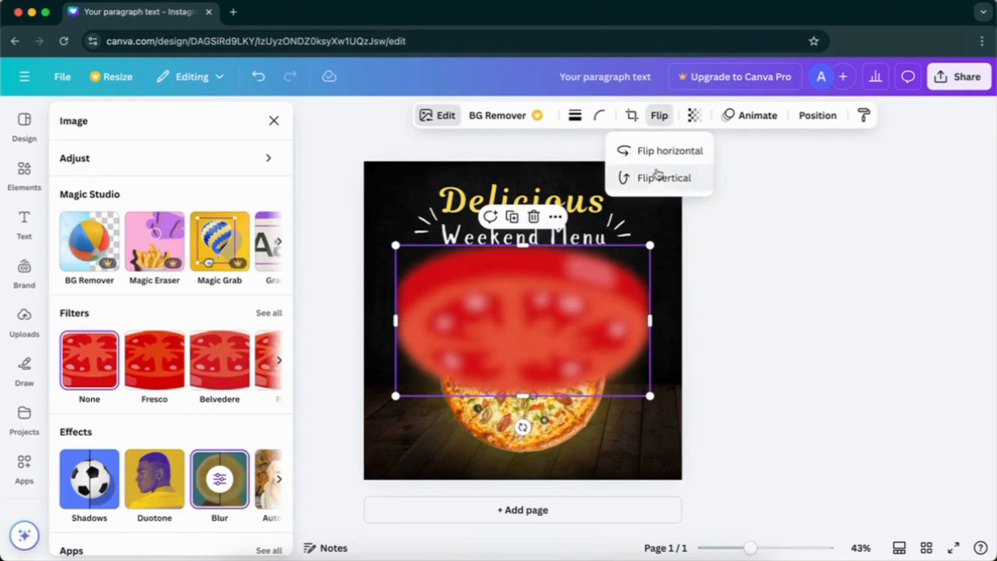
{"action": "left_click", "coordinate": [656, 151]}
- Shrink and tilt the blurred tomato slice and place it partly off the page's left edge beside the headings
{"action": "left_click_drag", "start_coordinate": [649, 395], "coordinate": [497, 305]}
{"action": "left_click_drag", "start_coordinate": [448, 336], "coordinate": [471, 330]}
{"action": "left_click_drag", "start_coordinate": [504, 281], "coordinate": [401, 221]}
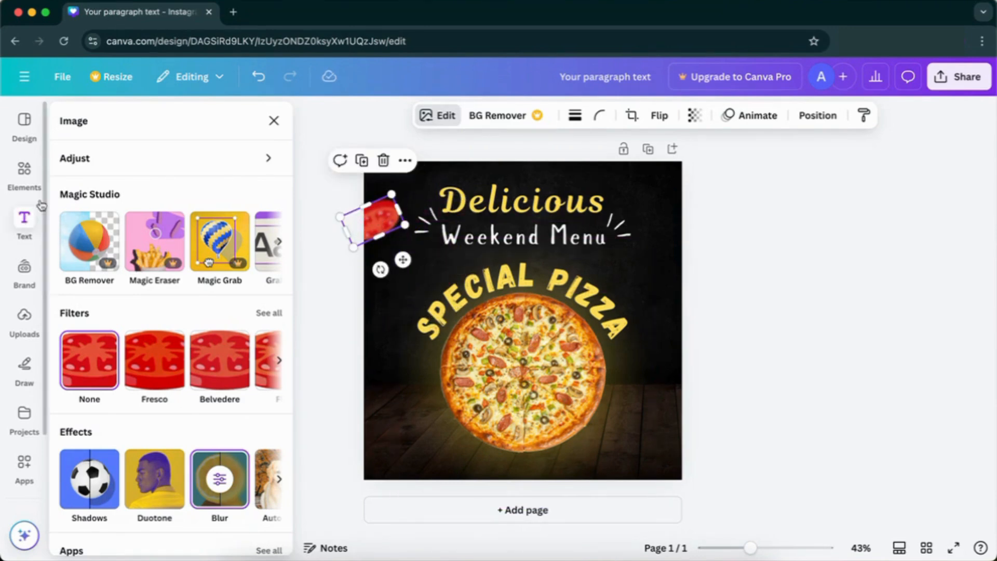
- Insert a second tomato slice from the recently used elements, shrink and tilt it, and place it across the page's right edge beside the pizza
{"action": "left_click", "coordinate": [24, 173]}
{"action": "left_click", "coordinate": [87, 231]}
{"action": "left_click_drag", "start_coordinate": [545, 322], "coordinate": [657, 362]}
{"action": "left_click_drag", "start_coordinate": [641, 403], "coordinate": [653, 402]}
{"action": "left_click_drag", "start_coordinate": [653, 354], "coordinate": [672, 362]}
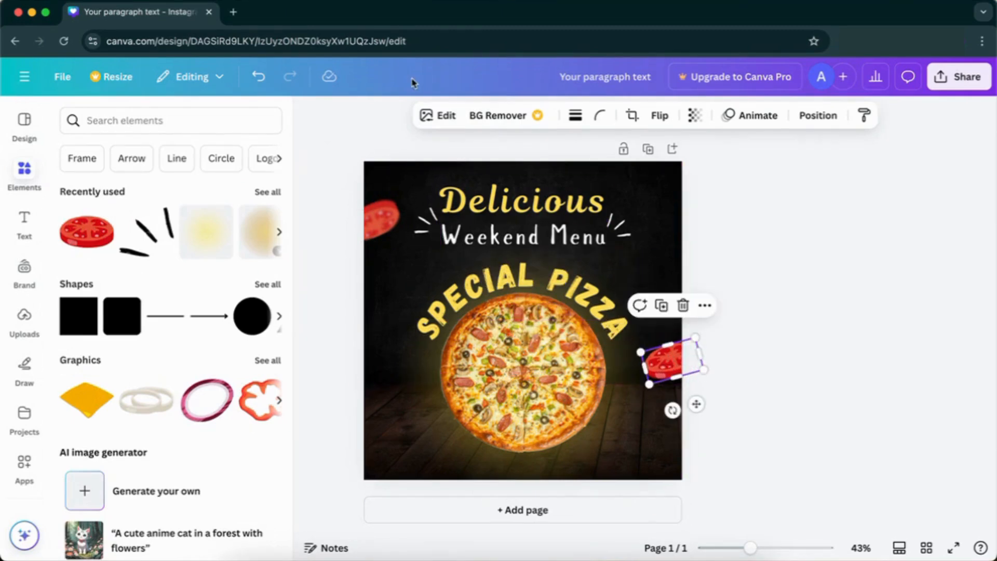
- Blur the whole second tomato slice image at an intensity of 71
{"action": "left_click", "coordinate": [443, 113]}
{"action": "left_click", "coordinate": [220, 474]}
{"action": "left_click_drag", "start_coordinate": [66, 225], "coordinate": [189, 229]}
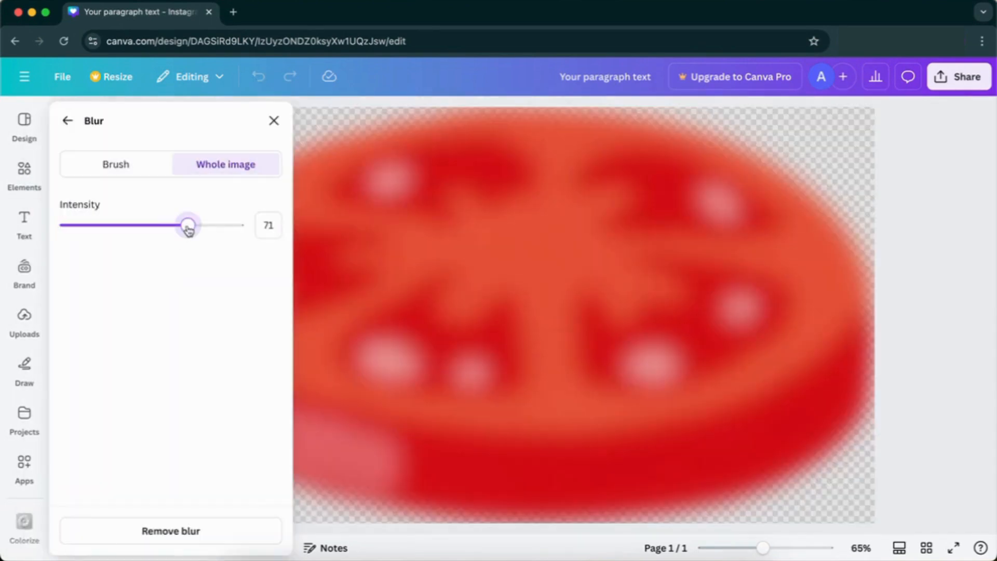
{"action": "left_click", "coordinate": [70, 121]}
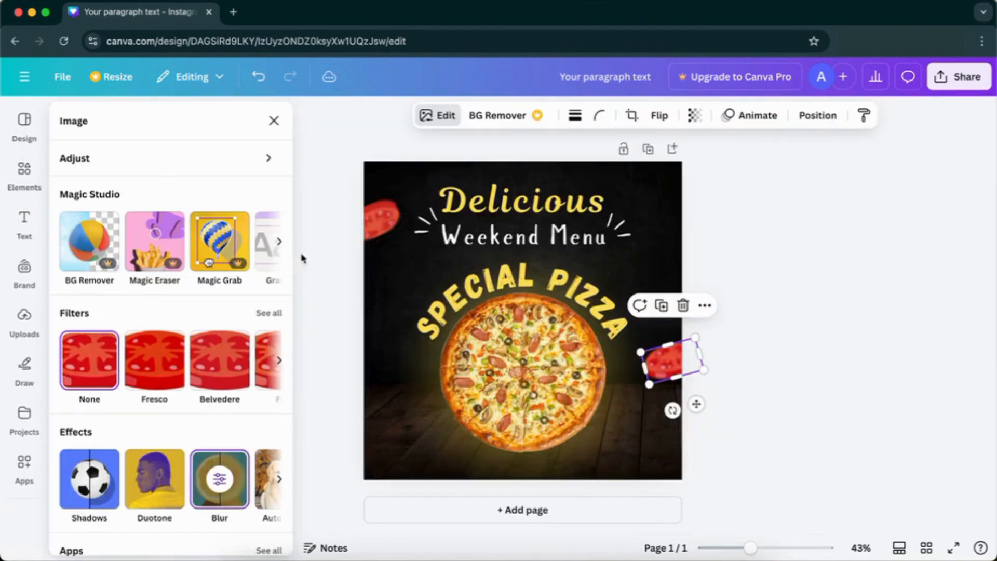
{"action": "left_click", "coordinate": [757, 264]}
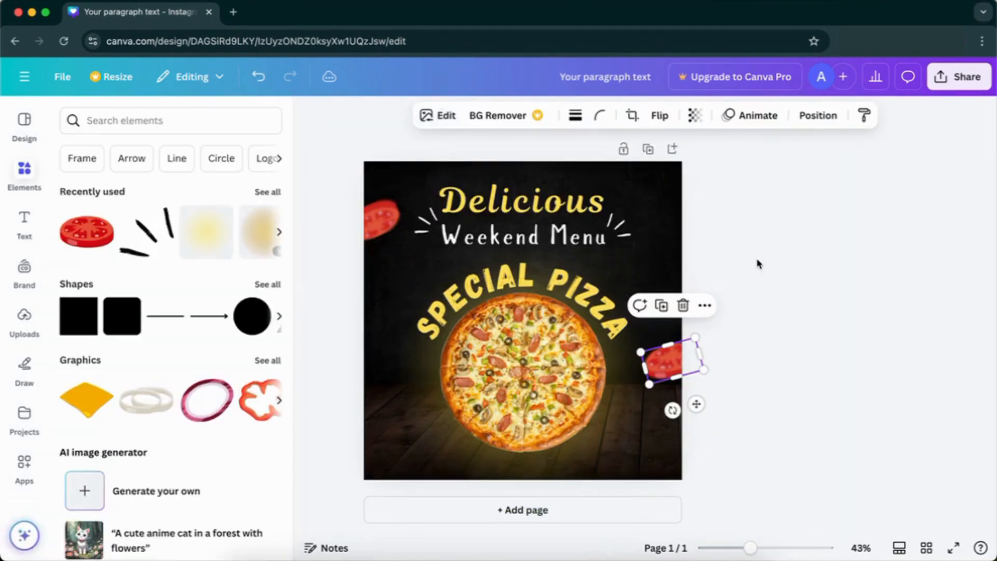
- Search the photos for "mint"
{"action": "left_click", "coordinate": [145, 123]}
{"action": "type", "text": "mint"}
{"action": "key", "text": "Return"}
{"action": "left_click", "coordinate": [155, 154]}
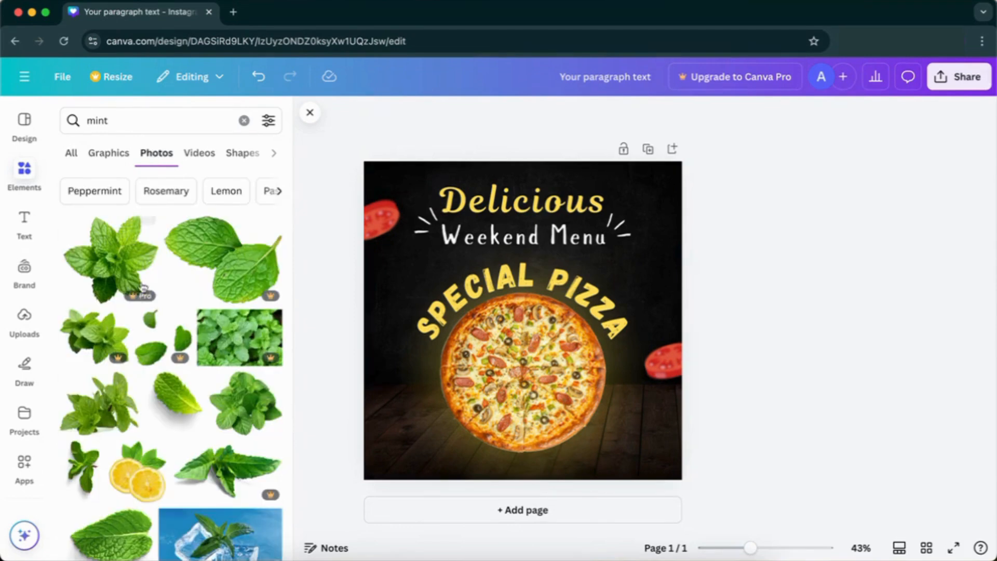
- Insert two single mint leaves and keep only the horizontal one, placed over the pizza's lower half
{"action": "left_click", "coordinate": [166, 392]}
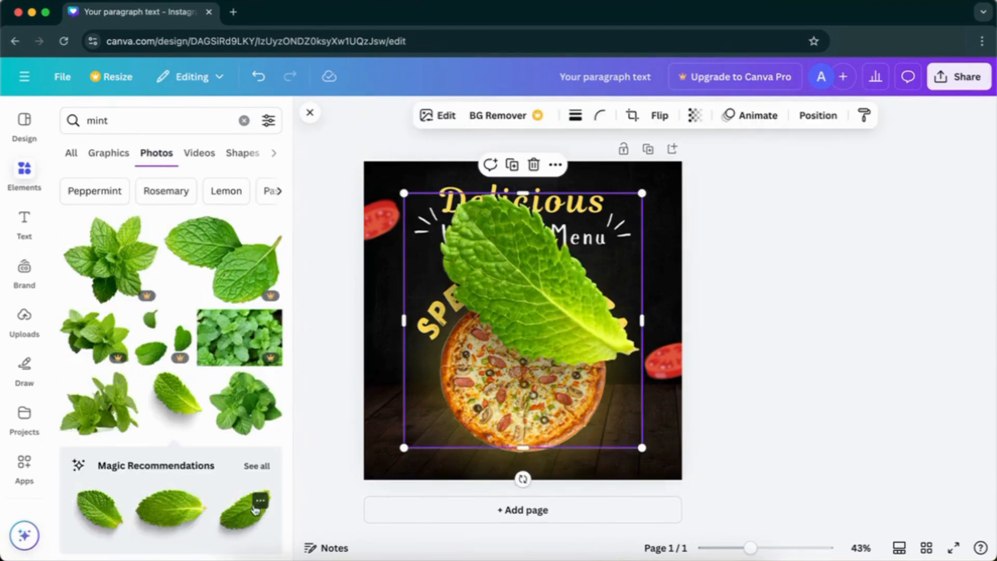
{"action": "left_click", "coordinate": [182, 526]}
{"action": "left_click_drag", "start_coordinate": [533, 311], "coordinate": [508, 426]}
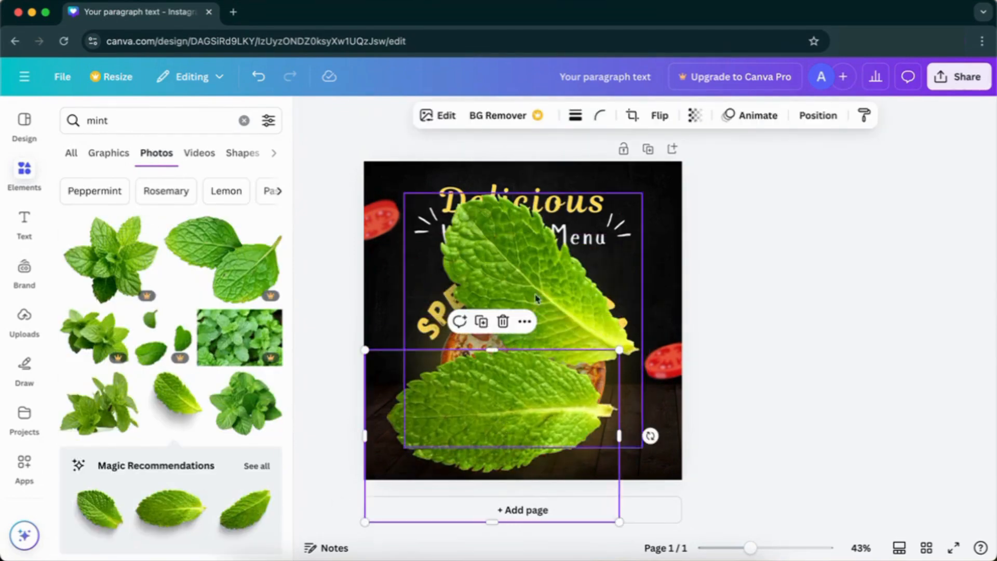
{"action": "left_click", "coordinate": [524, 243]}
{"action": "left_click", "coordinate": [535, 165]}
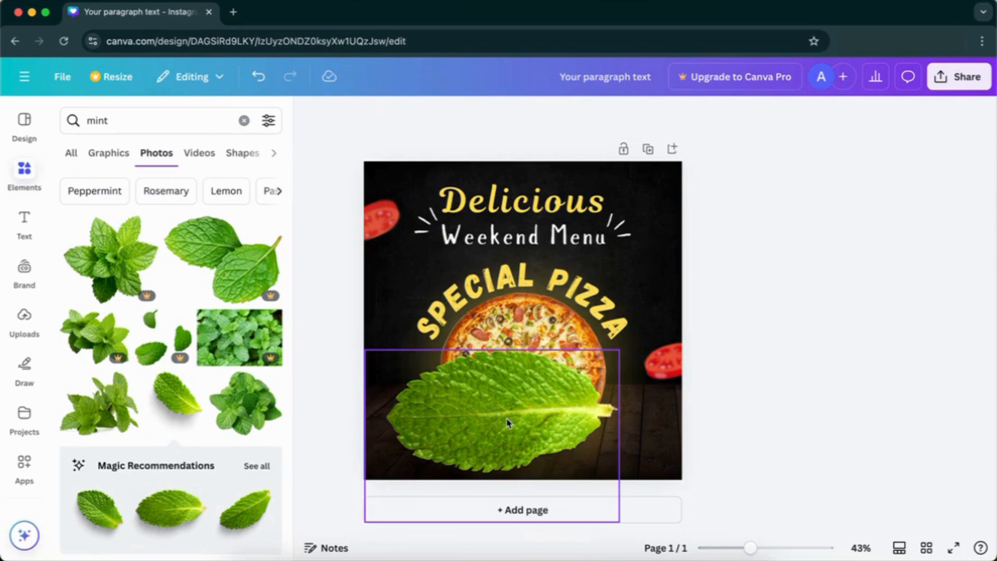
- Rotate the mint leaf upright, shrink it and tuck it into the page's lower-left corner
{"action": "left_click", "coordinate": [524, 430]}
{"action": "left_click_drag", "start_coordinate": [648, 434], "coordinate": [407, 455]}
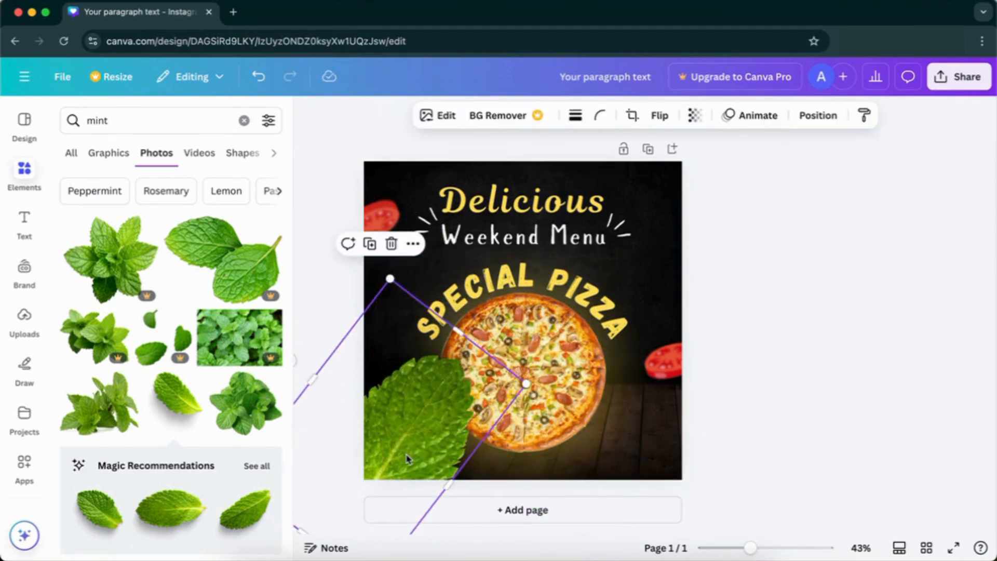
{"action": "left_click_drag", "start_coordinate": [528, 383], "coordinate": [470, 365]}
{"action": "left_click_drag", "start_coordinate": [416, 475], "coordinate": [424, 435]}
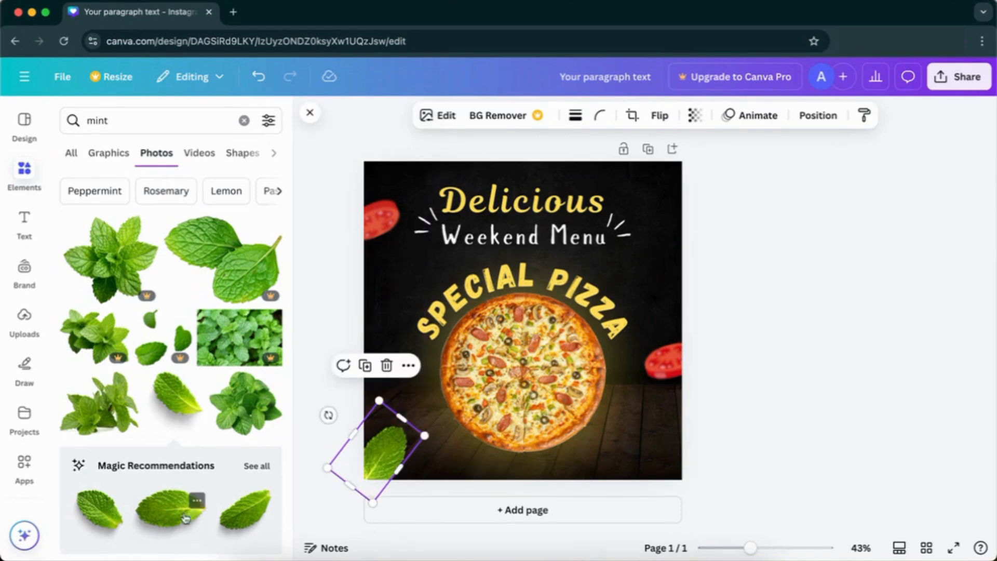
- Insert another recommended mint leaf, shrink it to a small accent and place it near the page's upper-right corner
{"action": "left_click", "coordinate": [230, 518]}
{"action": "left_click_drag", "start_coordinate": [397, 437], "coordinate": [665, 192]}
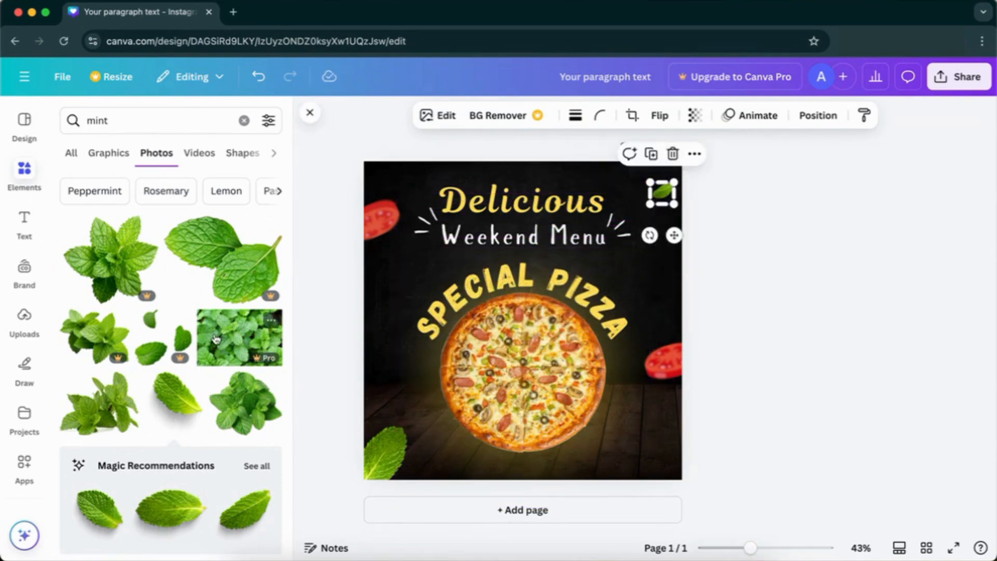
- Insert another single mint leaf, shrink it, rotate it slightly and place it beside the start of the curved "SPECIAL PIZZA" text
{"action": "left_click", "coordinate": [177, 394]}
{"action": "left_click_drag", "start_coordinate": [645, 474], "coordinate": [398, 338]}
{"action": "left_click_drag", "start_coordinate": [379, 395], "coordinate": [373, 394]}
{"action": "left_click_drag", "start_coordinate": [395, 356], "coordinate": [397, 341]}
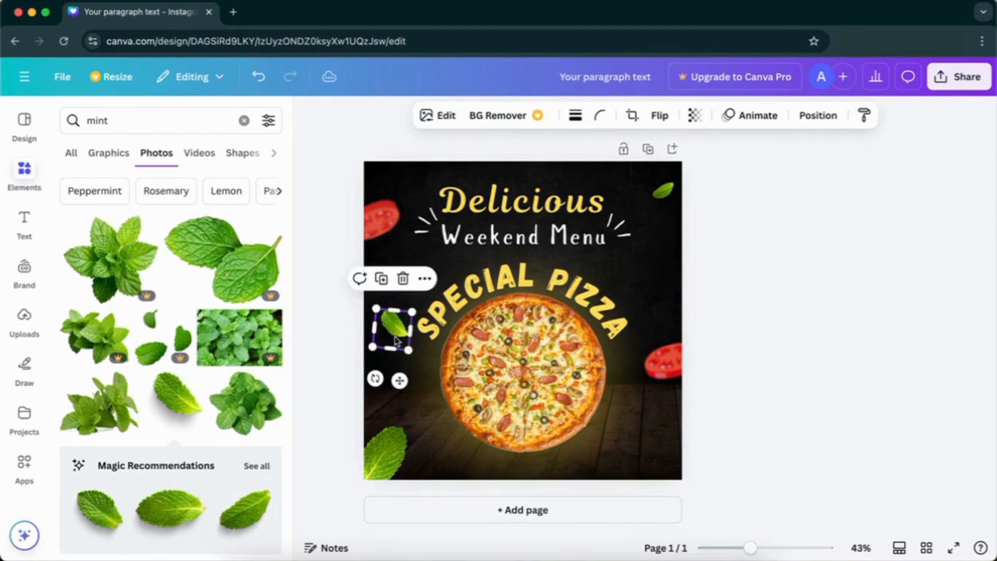
- Duplicate the lower-left mint leaf, rotate the copy into the page's lower-right corner, and slightly adjust the angle of the tomato slice above it
{"action": "left_click", "coordinate": [394, 464]}
{"action": "left_click", "coordinate": [365, 364]}
{"action": "left_click_drag", "start_coordinate": [389, 439], "coordinate": [665, 445]}
{"action": "left_click", "coordinate": [658, 116]}
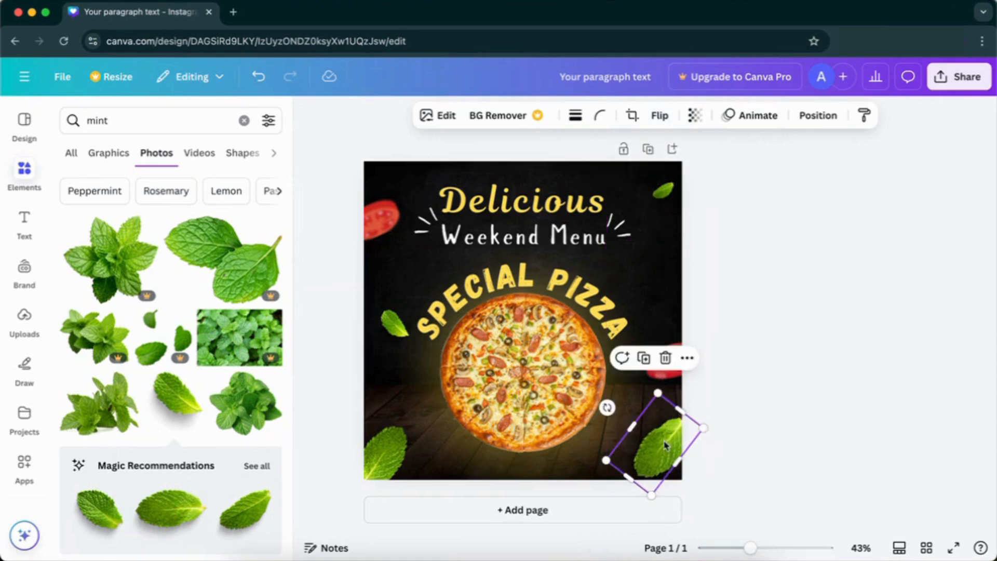
{"action": "left_click_drag", "start_coordinate": [607, 408], "coordinate": [688, 409]}
{"action": "left_click_drag", "start_coordinate": [662, 459], "coordinate": [677, 476]}
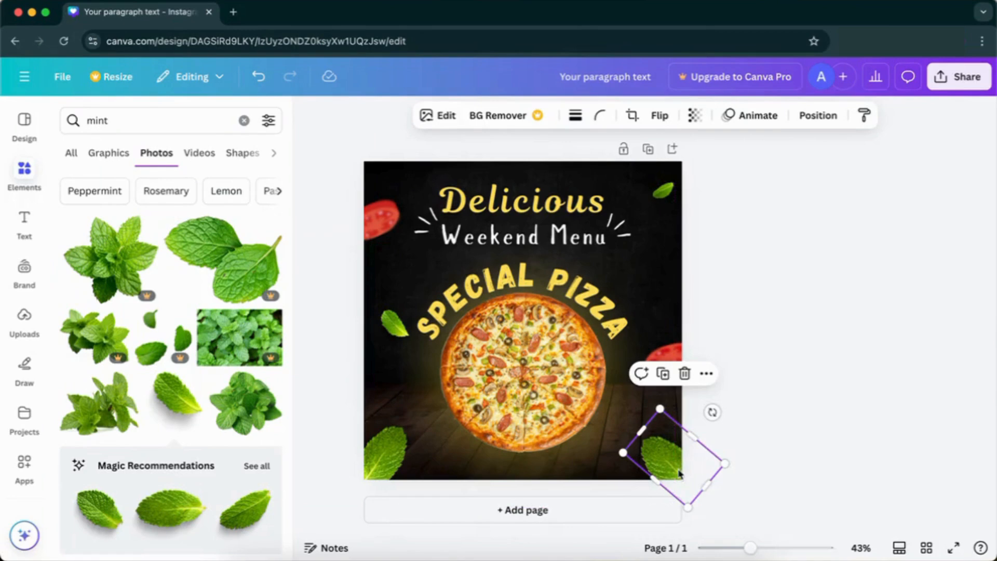
{"action": "left_click", "coordinate": [664, 360]}
{"action": "left_click_drag", "start_coordinate": [674, 411], "coordinate": [680, 410]}
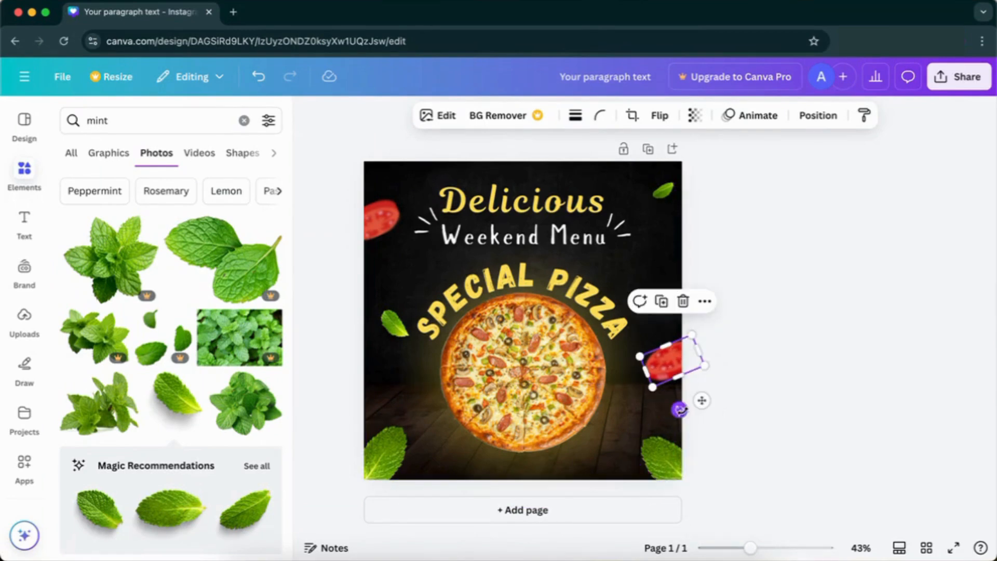
- Blur the whole image of the lower-right mint leaf at intensity 76
{"action": "left_click", "coordinate": [670, 461]}
{"action": "left_click", "coordinate": [436, 115]}
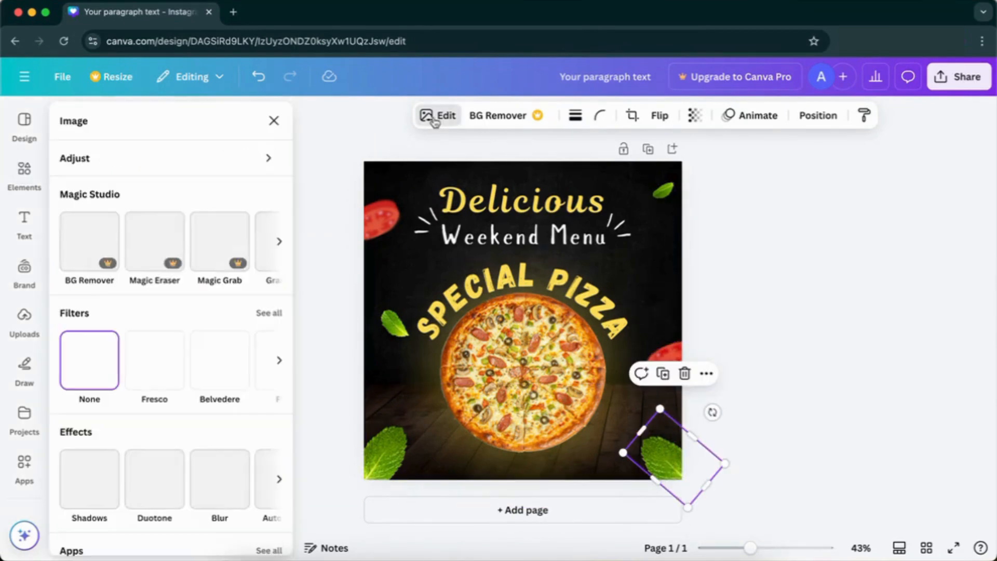
{"action": "left_click", "coordinate": [219, 478]}
{"action": "left_click", "coordinate": [198, 224]}
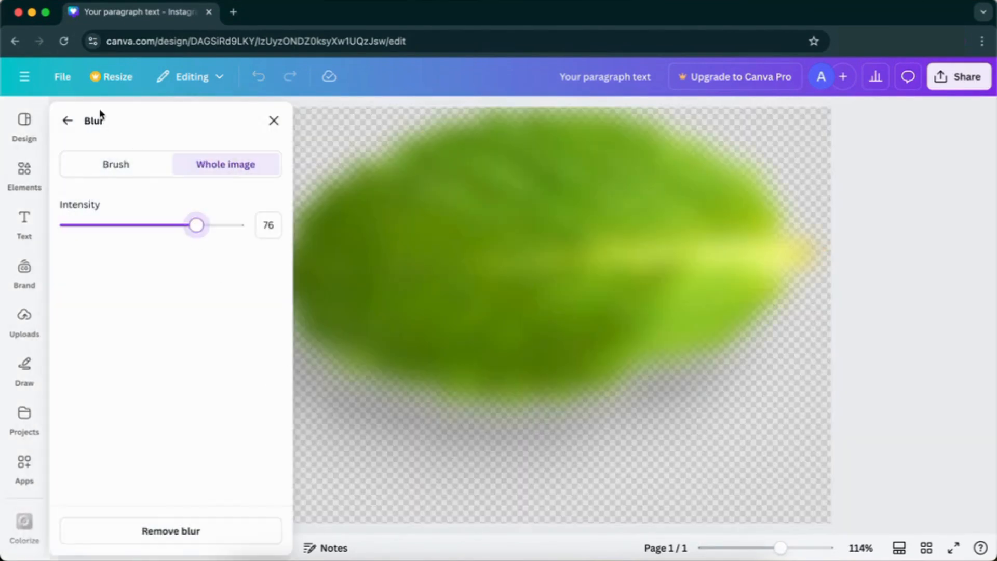
{"action": "left_click", "coordinate": [68, 121]}
- Blur the whole image of the lower-left mint leaf at intensity 82
{"action": "left_click", "coordinate": [376, 430]}
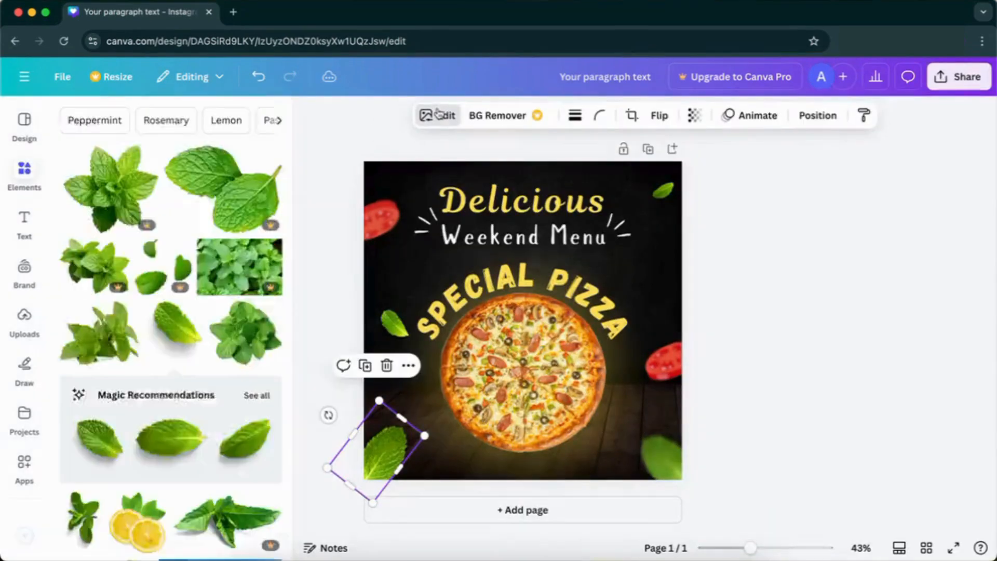
{"action": "left_click", "coordinate": [219, 477]}
{"action": "left_click", "coordinate": [207, 225]}
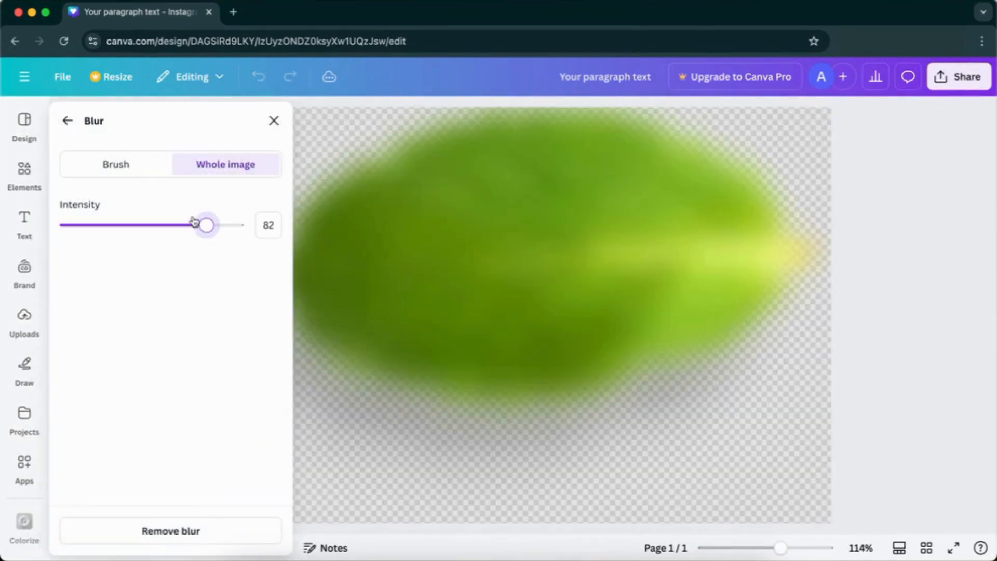
{"action": "left_click", "coordinate": [68, 120]}
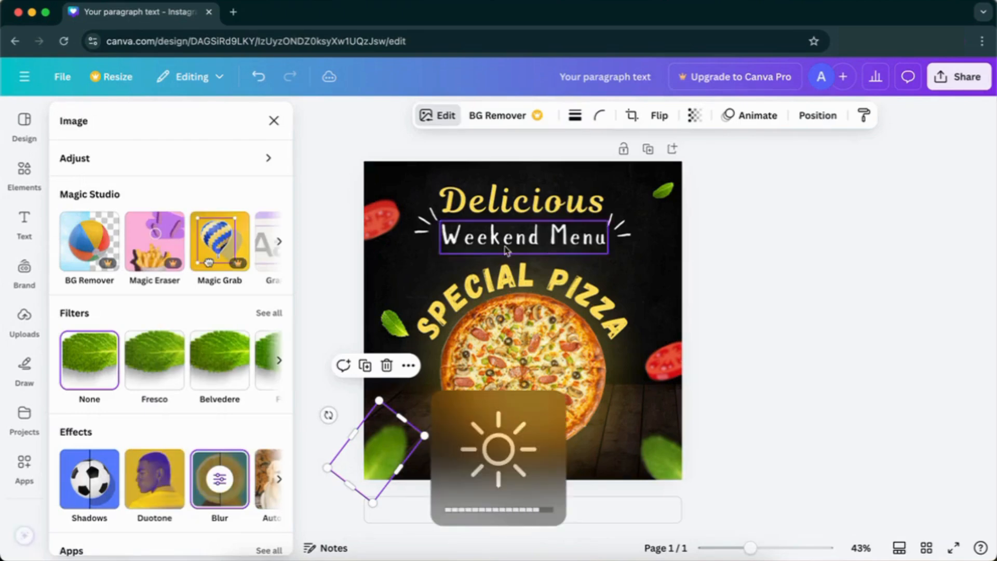
- Blur the whole image of the small mint leaf near the page's upper-right corner at intensity 65
{"action": "left_click", "coordinate": [746, 276]}
{"action": "left_click", "coordinate": [666, 192]}
{"action": "left_click", "coordinate": [429, 116]}
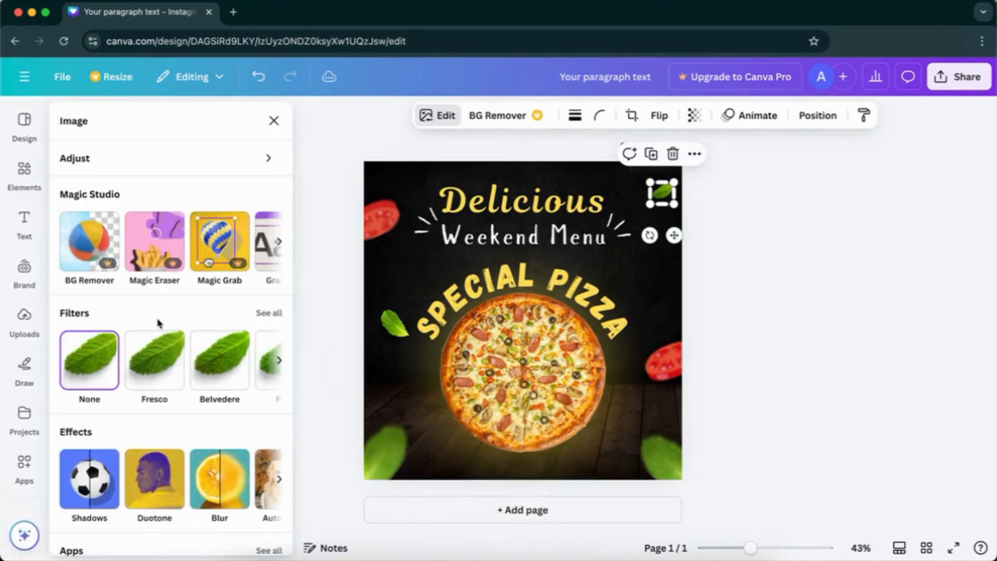
{"action": "left_click", "coordinate": [198, 485]}
{"action": "left_click", "coordinate": [181, 224]}
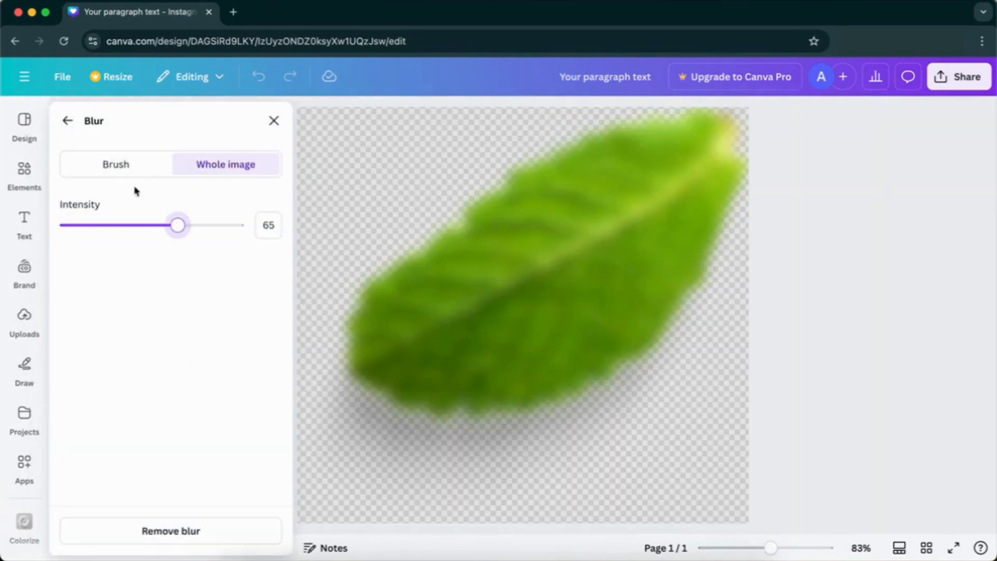
{"action": "left_click", "coordinate": [68, 121]}
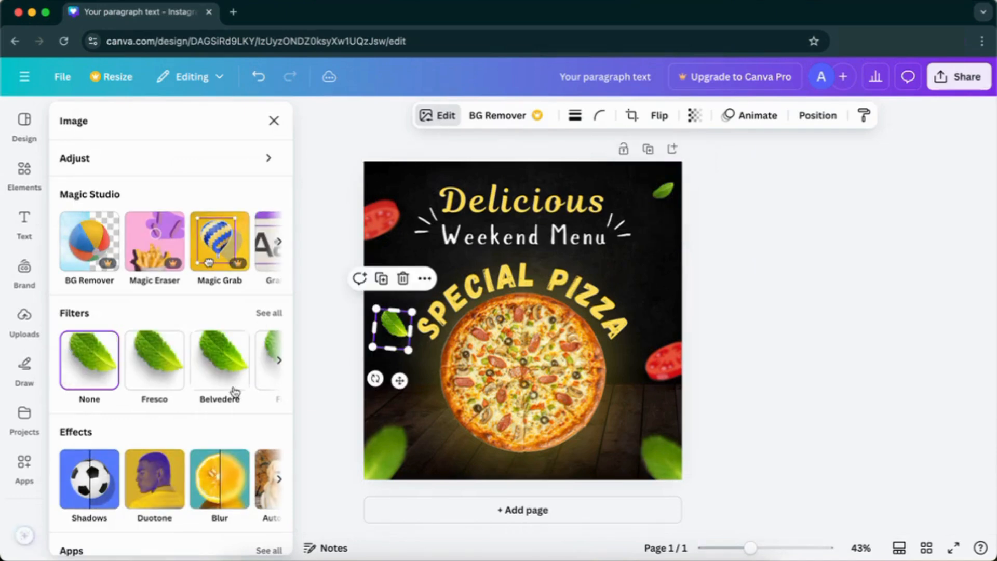
- Blur the whole image of the small mint leaf beside the curved "SPECIAL PIZZA" text at intensity 78
{"action": "left_click", "coordinate": [220, 478]}
{"action": "left_click", "coordinate": [200, 224]}
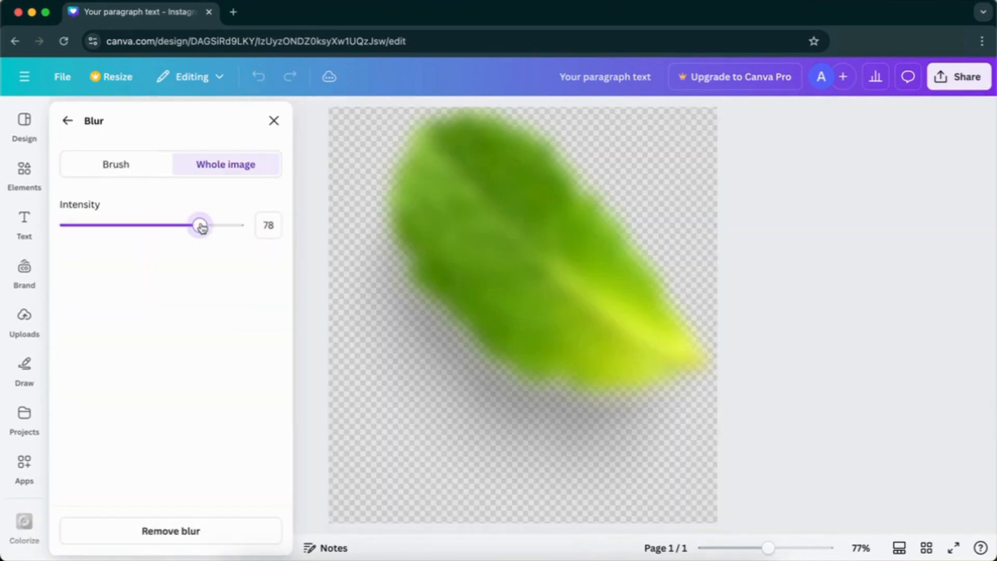
{"action": "left_click", "coordinate": [69, 121]}
{"action": "left_click", "coordinate": [310, 290]}
- Shrink the curved "SPECIAL PIZZA" text to size 65.8 and centre it over the pizza's upper edge
{"action": "left_click", "coordinate": [587, 297]}
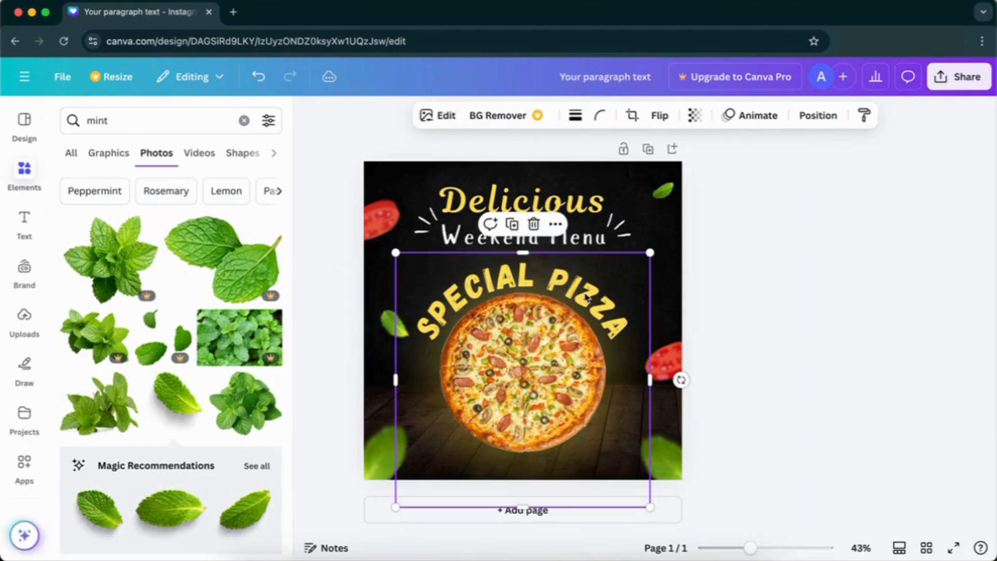
{"action": "left_click", "coordinate": [831, 123]}
{"action": "scroll", "coordinate": [278, 371], "scroll_direction": "down", "scroll_amount": 5}
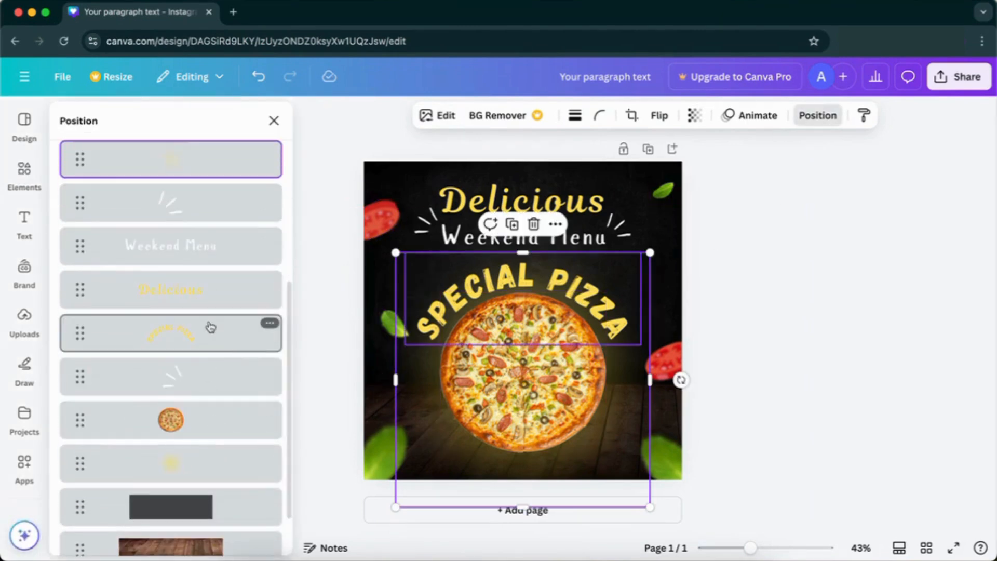
{"action": "left_click", "coordinate": [207, 332]}
{"action": "left_click_drag", "start_coordinate": [405, 344], "coordinate": [462, 323]}
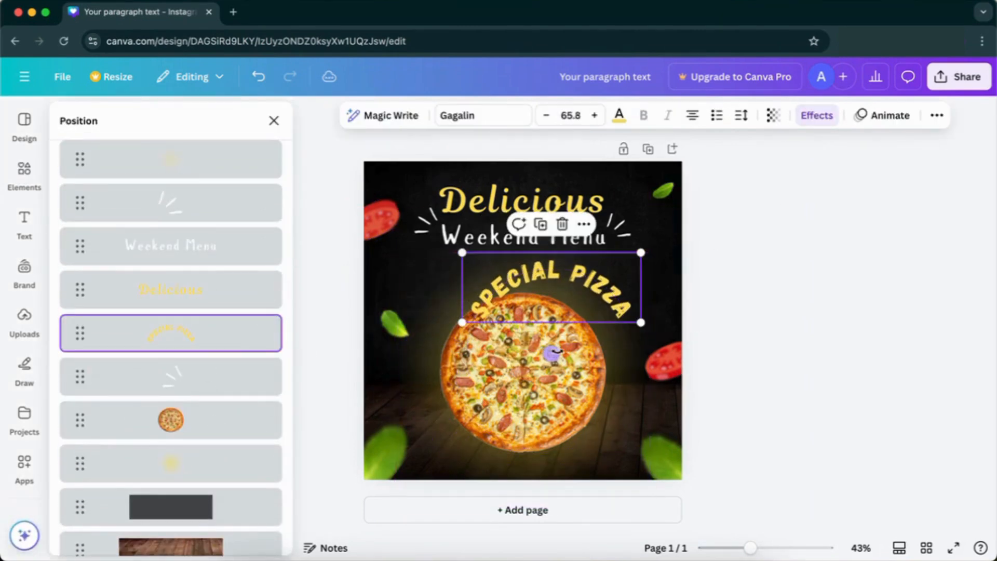
{"action": "left_click_drag", "start_coordinate": [604, 304], "coordinate": [573, 307]}
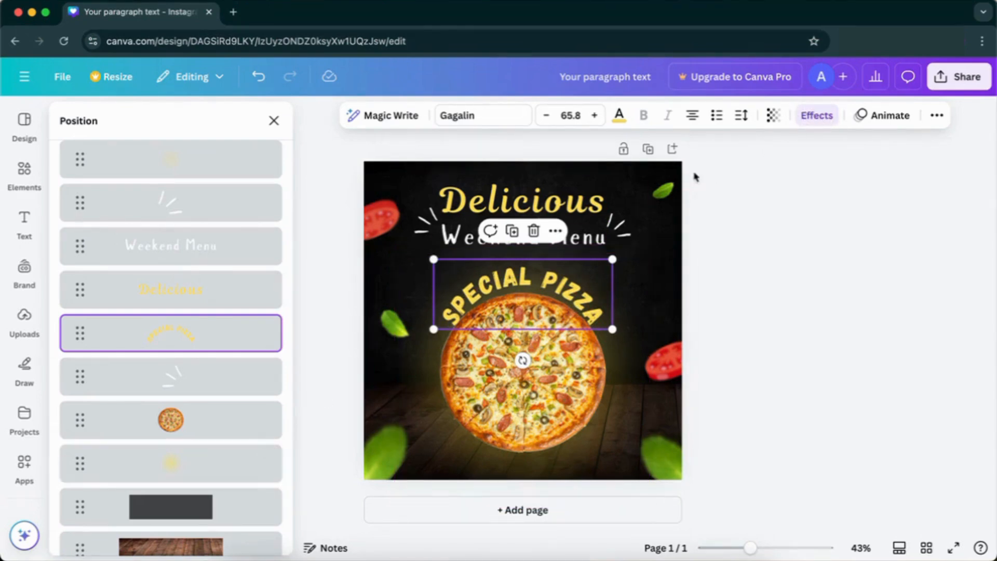
- Flatten the "SPECIAL PIZZA" text's curve to 61
{"action": "left_click", "coordinate": [816, 116]}
{"action": "left_click_drag", "start_coordinate": [170, 525], "coordinate": [164, 525]}
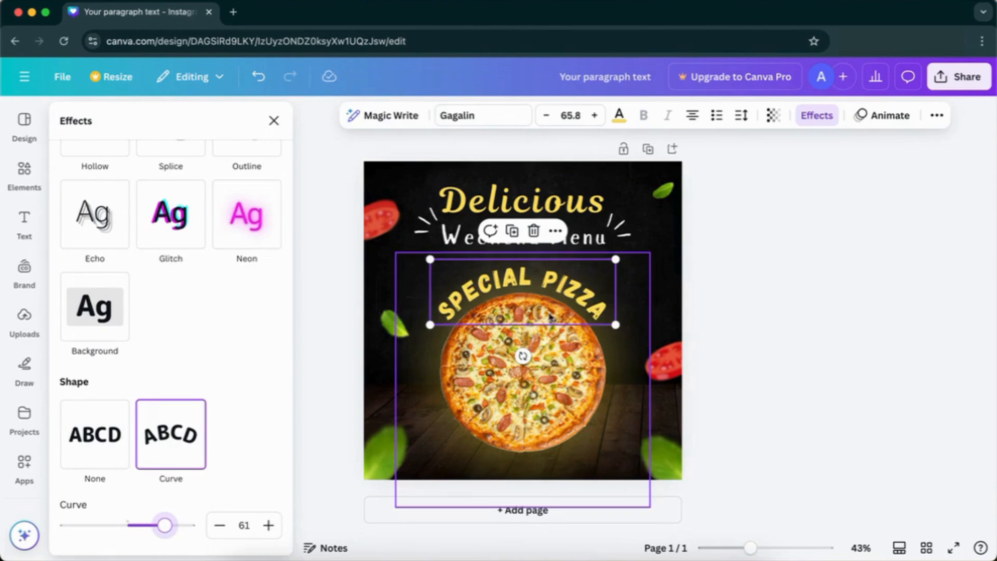
{"action": "left_click", "coordinate": [758, 345]}
- Nudge the front yellow glow slightly down, and shrink the pizza and centre it beneath the curved text
{"action": "left_click", "coordinate": [557, 362]}
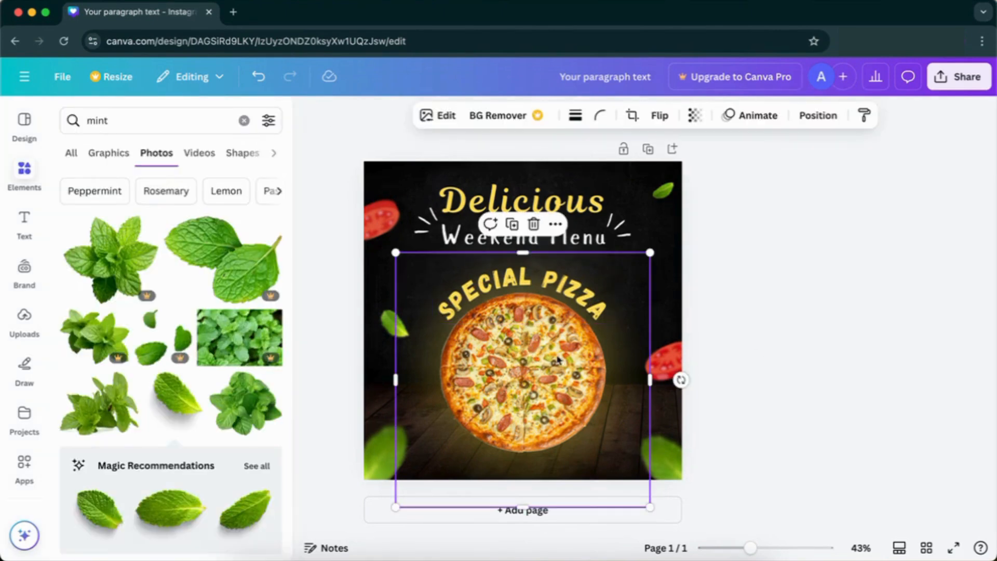
{"action": "left_click_drag", "start_coordinate": [546, 292], "coordinate": [549, 298]}
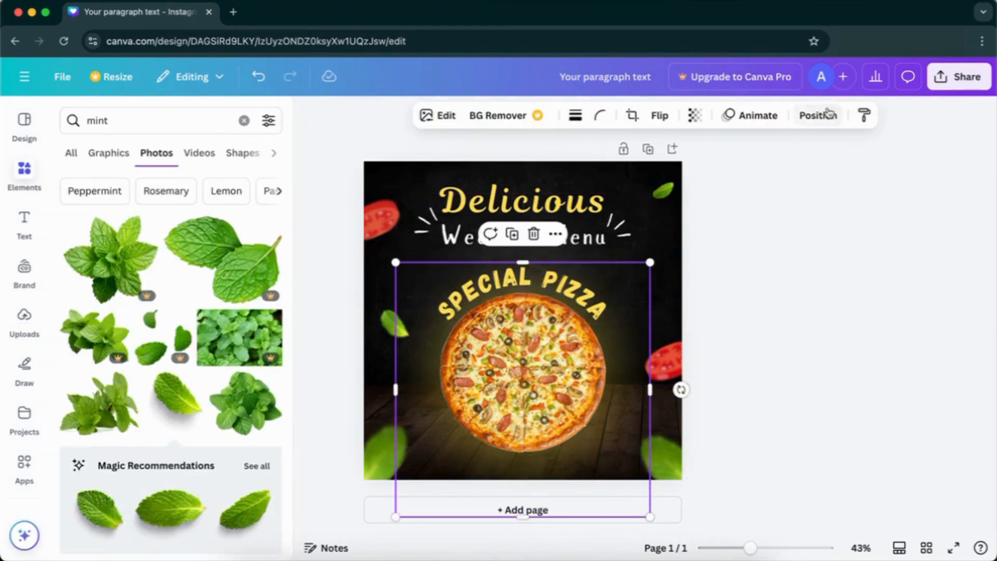
{"action": "left_click", "coordinate": [830, 112]}
{"action": "scroll", "coordinate": [214, 405], "scroll_direction": "down", "scroll_amount": 5}
{"action": "left_click", "coordinate": [172, 351]}
{"action": "left_click_drag", "start_coordinate": [607, 455], "coordinate": [594, 440]}
{"action": "left_click_drag", "start_coordinate": [528, 395], "coordinate": [536, 402]}
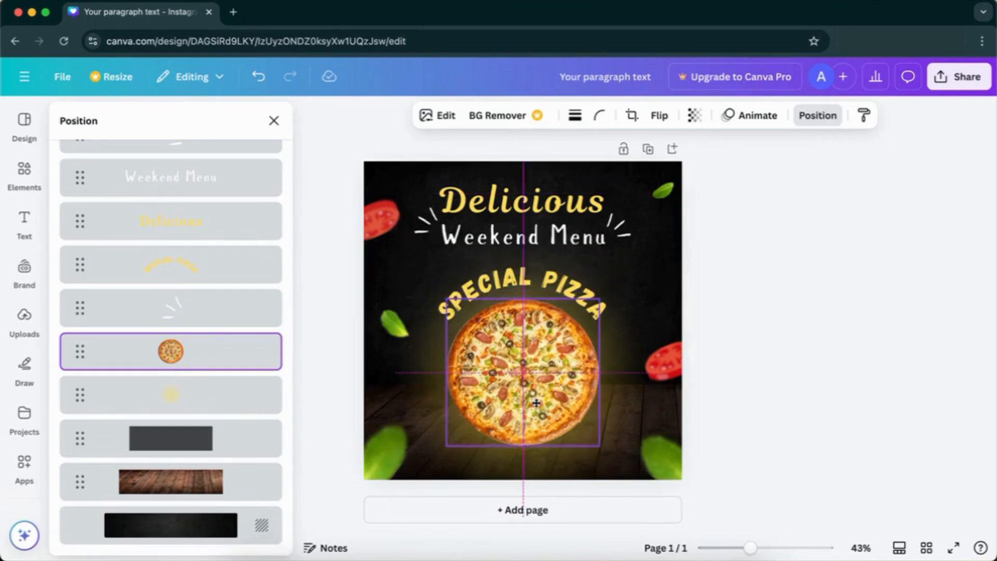
- Move the curved "SPECIAL PIZZA" text down so it sits just above the pizza's edge
{"action": "left_click", "coordinate": [243, 271]}
{"action": "left_click_drag", "start_coordinate": [578, 291], "coordinate": [578, 301]}
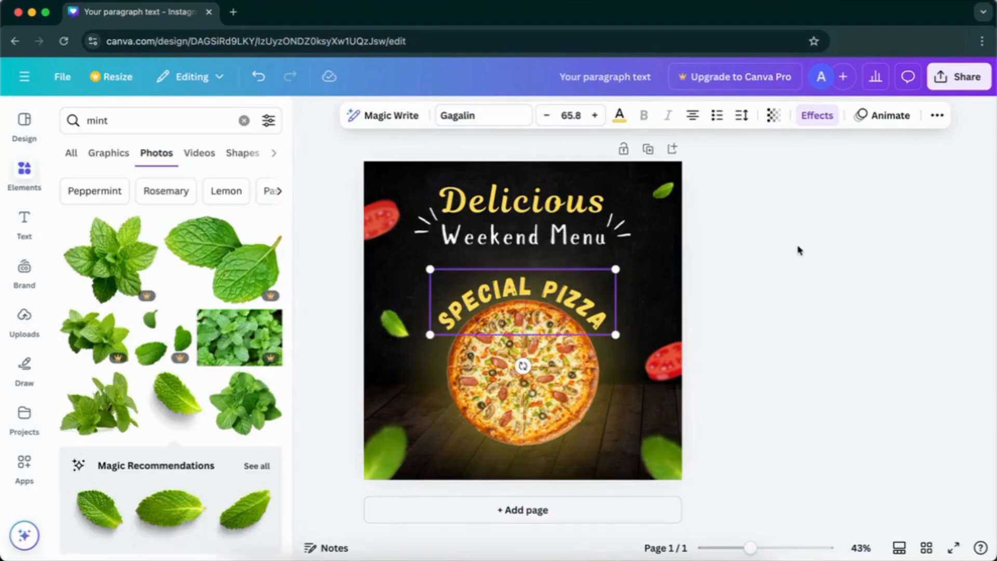
{"action": "left_click", "coordinate": [799, 251]}
- Move the "Weekend Menu" line down, shift both doodle accents to match it, and rotate the right doodle slightly
{"action": "left_click_drag", "start_coordinate": [564, 233], "coordinate": [565, 246]}
{"action": "left_click", "coordinate": [433, 229]}
{"action": "left_click_drag", "start_coordinate": [621, 228], "coordinate": [618, 234]}
{"action": "left_click_drag", "start_coordinate": [429, 240], "coordinate": [435, 243]}
{"action": "left_click", "coordinate": [742, 250]}
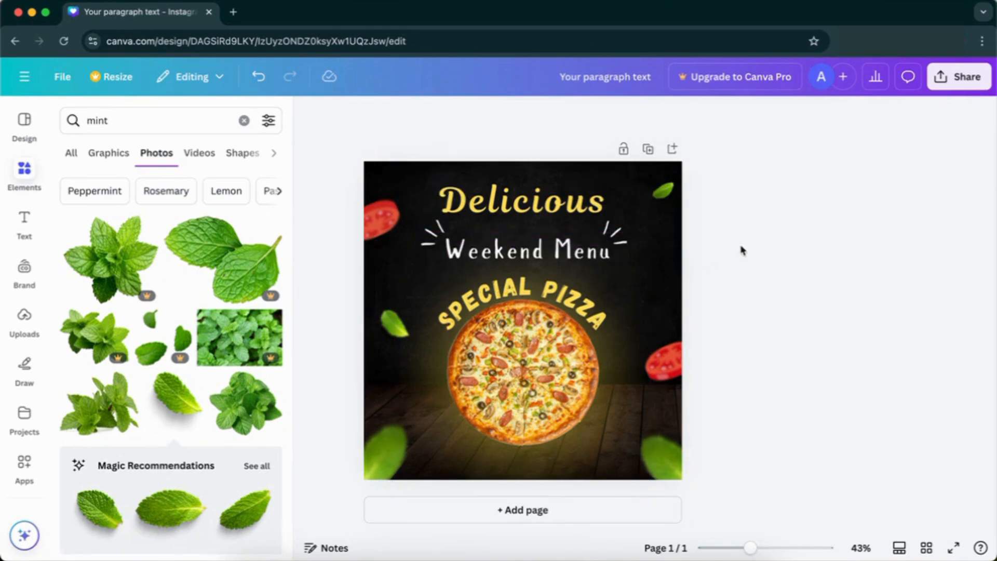
{"action": "left_click", "coordinate": [609, 229]}
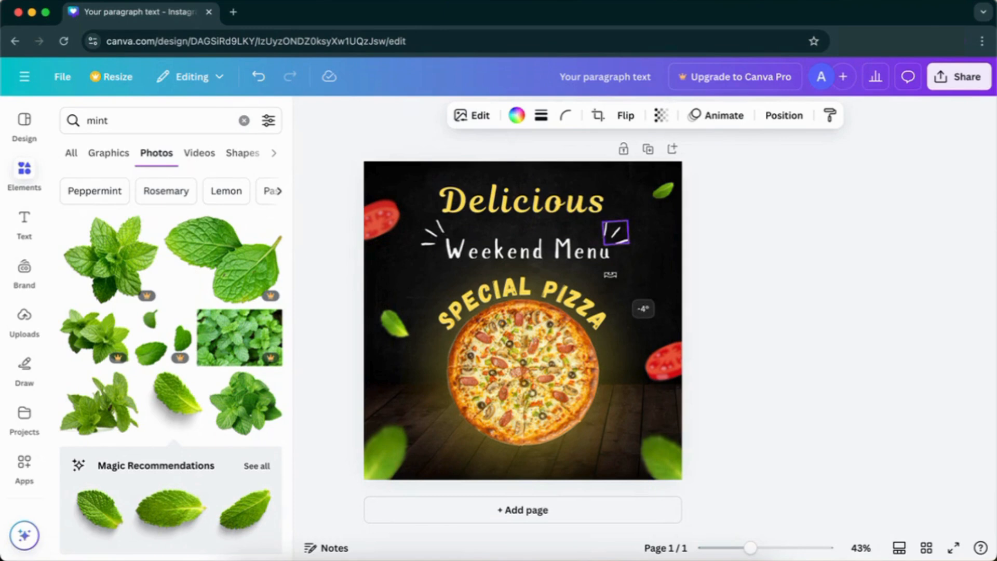
{"action": "left_click_drag", "start_coordinate": [626, 274], "coordinate": [636, 276]}
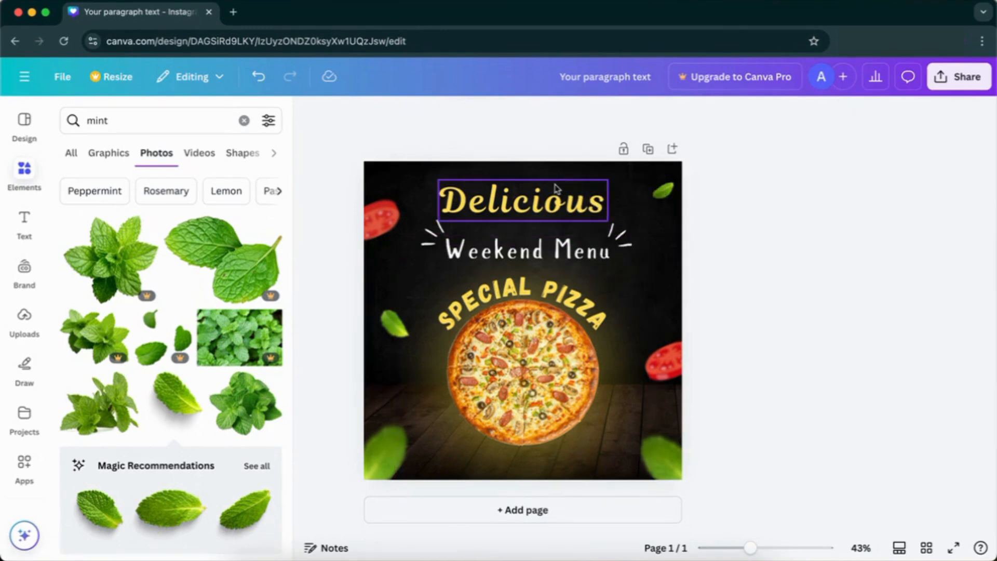
- Widen the "Delicious" text box and reduce the "Weekend Menu" text to size 64.8 beneath it
{"action": "left_click", "coordinate": [544, 202]}
{"action": "left_click_drag", "start_coordinate": [612, 196], "coordinate": [621, 196]}
{"action": "left_click", "coordinate": [600, 259]}
{"action": "left_click_drag", "start_coordinate": [612, 269], "coordinate": [571, 253]}
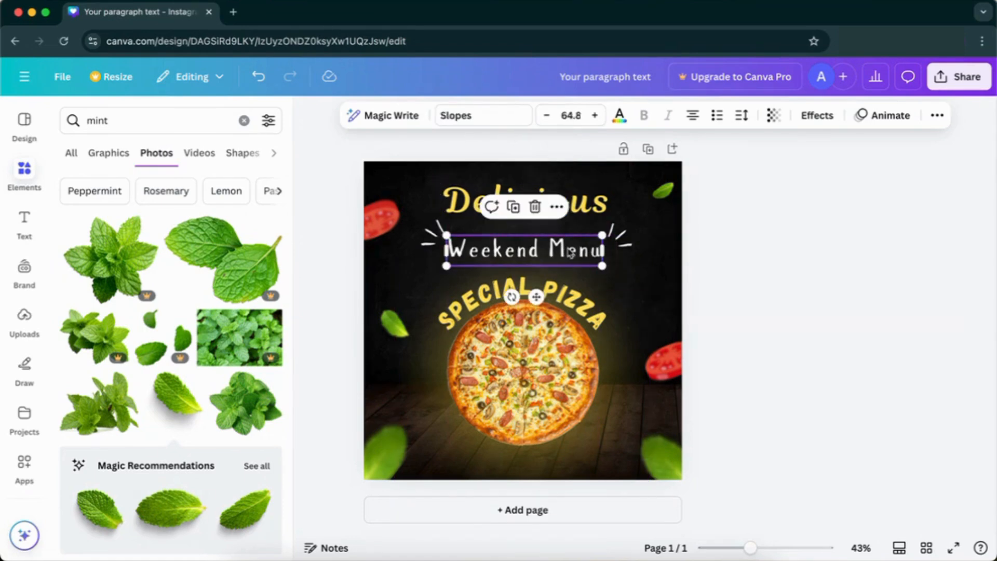
- Move the right doodle accent closer to the end of the "Weekend Menu" text
{"action": "left_click", "coordinate": [620, 235]}
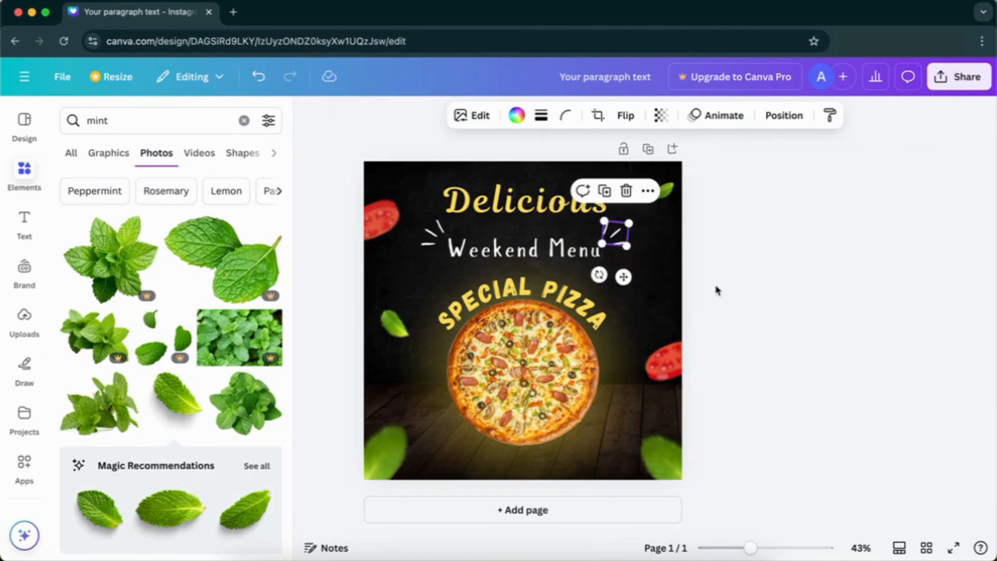
{"action": "left_click", "coordinate": [748, 290]}
{"action": "left_click", "coordinate": [620, 233]}
{"action": "left_click_drag", "start_coordinate": [620, 234], "coordinate": [621, 241]}
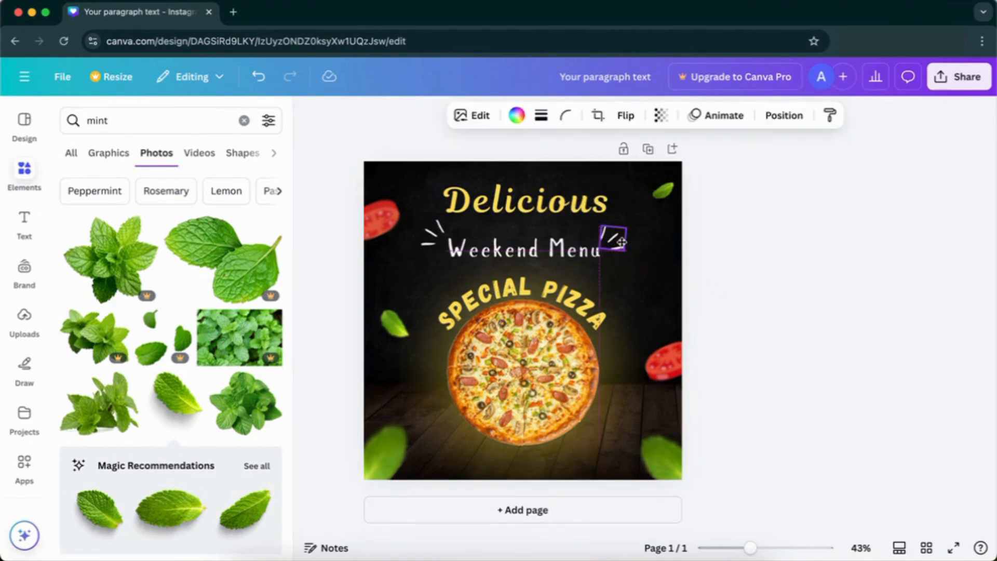
{"action": "left_click", "coordinate": [739, 249]}
- Enlarge the "Delicious" heading to size 90.3, keeping it centred above "Weekend Menu"
{"action": "left_click", "coordinate": [556, 204]}
{"action": "left_click_drag", "start_coordinate": [439, 179], "coordinate": [431, 182]}
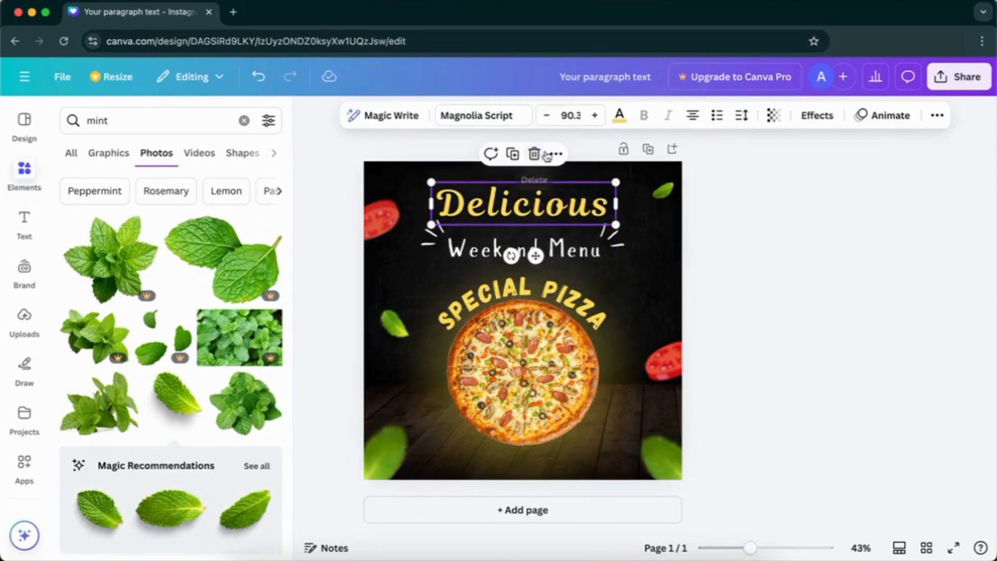
{"action": "left_click", "coordinate": [555, 153]}
{"action": "left_click", "coordinate": [773, 389]}
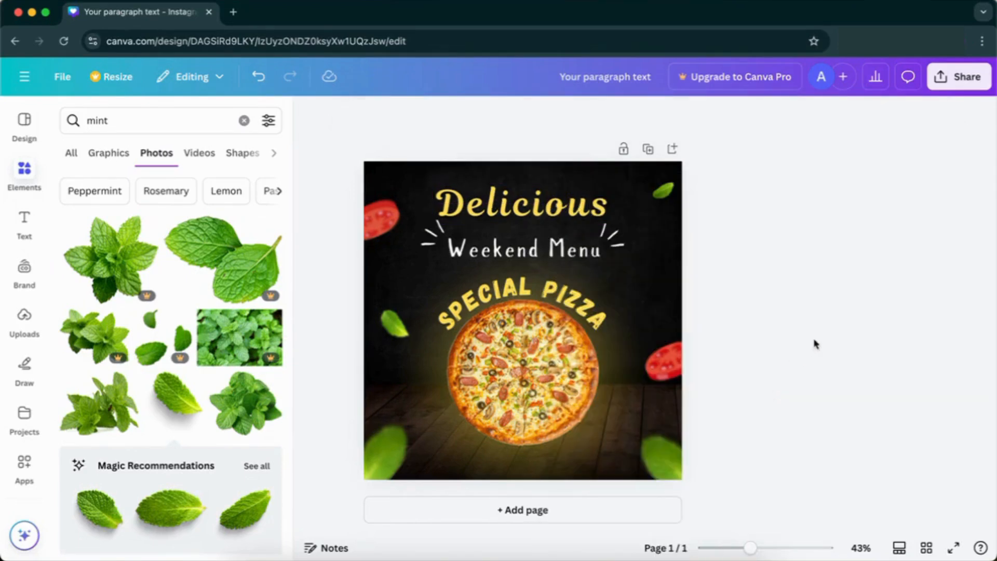
- Search the photos for "red chilli" and insert a single curved red chilli
{"action": "left_click", "coordinate": [243, 121]}
{"action": "type", "text": "red"}
{"action": "left_click", "coordinate": [147, 187]}
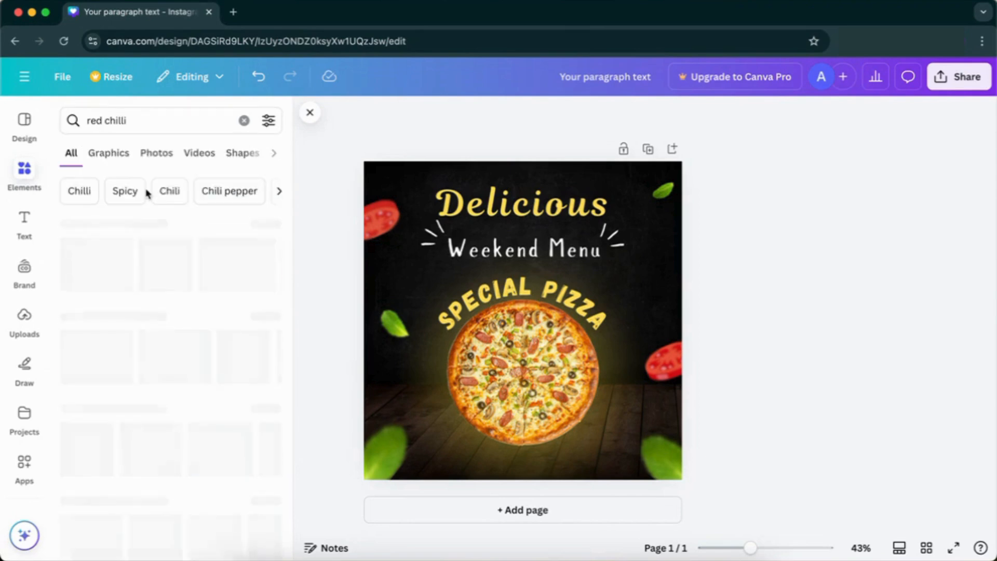
{"action": "left_click", "coordinate": [156, 153]}
{"action": "left_click", "coordinate": [242, 408]}
- Blur the whole red chilli image, shrink it and place it between the left tomato slice and the small mint leaf
{"action": "left_click", "coordinate": [441, 116]}
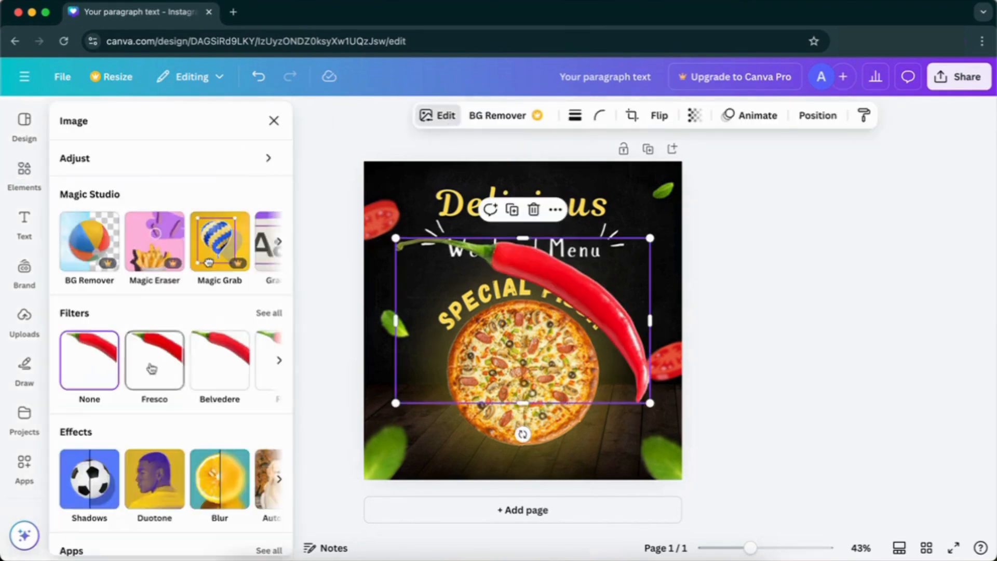
{"action": "left_click", "coordinate": [219, 472]}
{"action": "left_click", "coordinate": [197, 225]}
{"action": "left_click", "coordinate": [68, 120]}
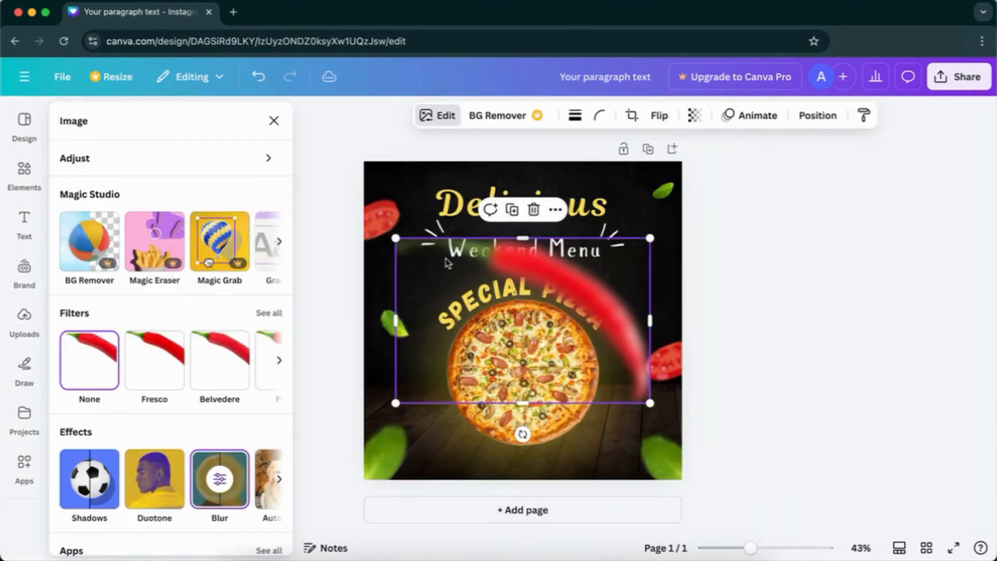
{"action": "left_click_drag", "start_coordinate": [650, 403], "coordinate": [466, 281]}
{"action": "left_click_drag", "start_coordinate": [427, 253], "coordinate": [413, 286]}
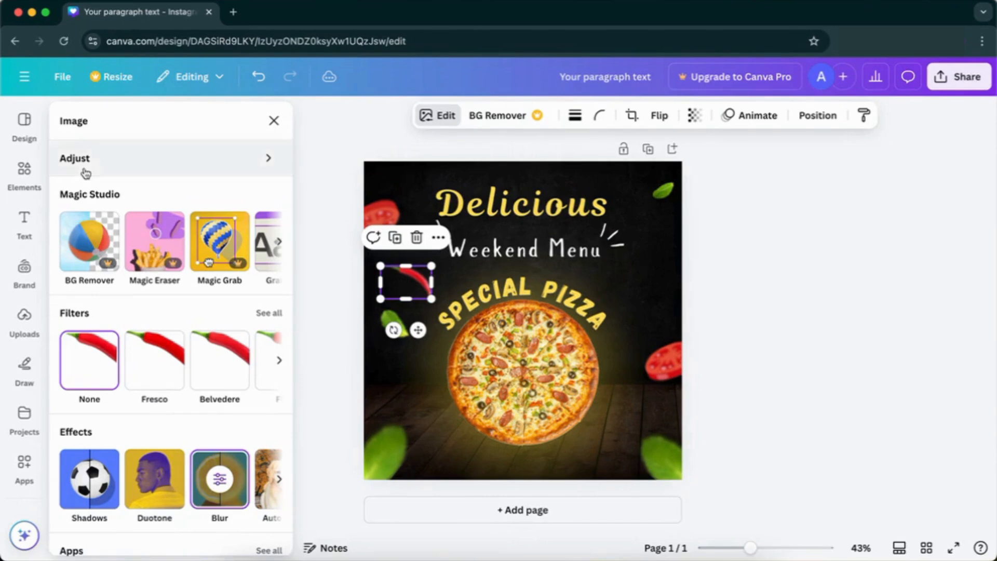
- Insert another red chilli photo, shrink and rotate it, and place it beside the pizza's lower-right edge
{"action": "left_click", "coordinate": [24, 174]}
{"action": "left_click", "coordinate": [104, 228]}
{"action": "left_click_drag", "start_coordinate": [510, 368], "coordinate": [477, 304]}
{"action": "left_click_drag", "start_coordinate": [519, 328], "coordinate": [614, 414]}
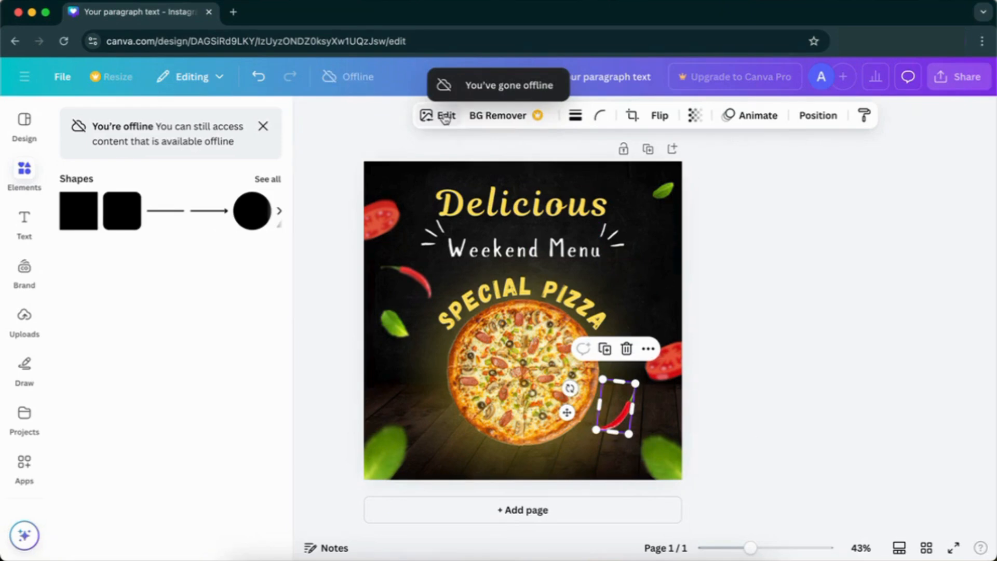
- Blur the whole red chilli image beside the pizza's lower-right edge and nudge the chilli slightly away from the pizza
{"action": "left_click", "coordinate": [445, 116]}
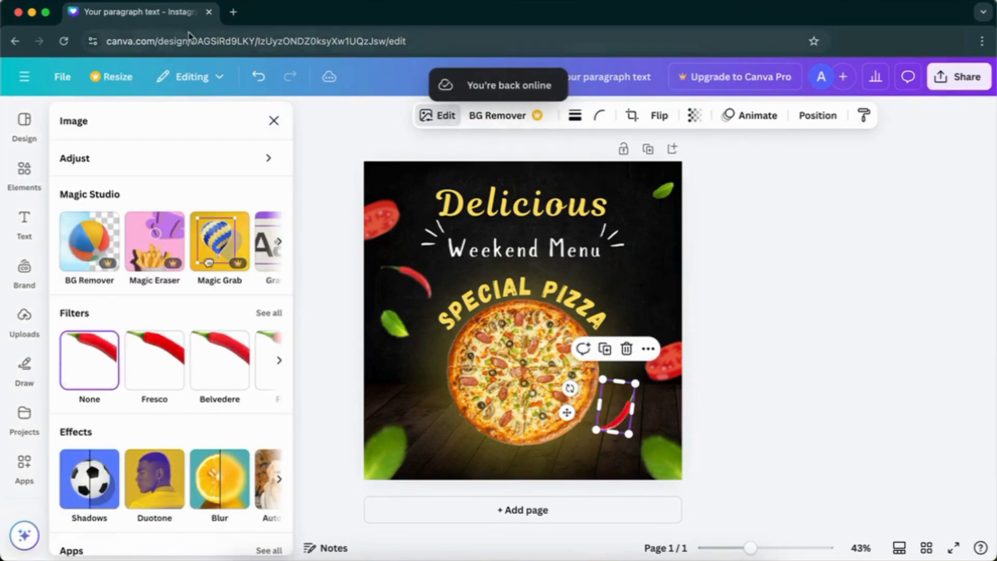
{"action": "left_click", "coordinate": [220, 477]}
{"action": "left_click", "coordinate": [185, 227]}
{"action": "left_click", "coordinate": [68, 121]}
{"action": "left_click", "coordinate": [727, 333]}
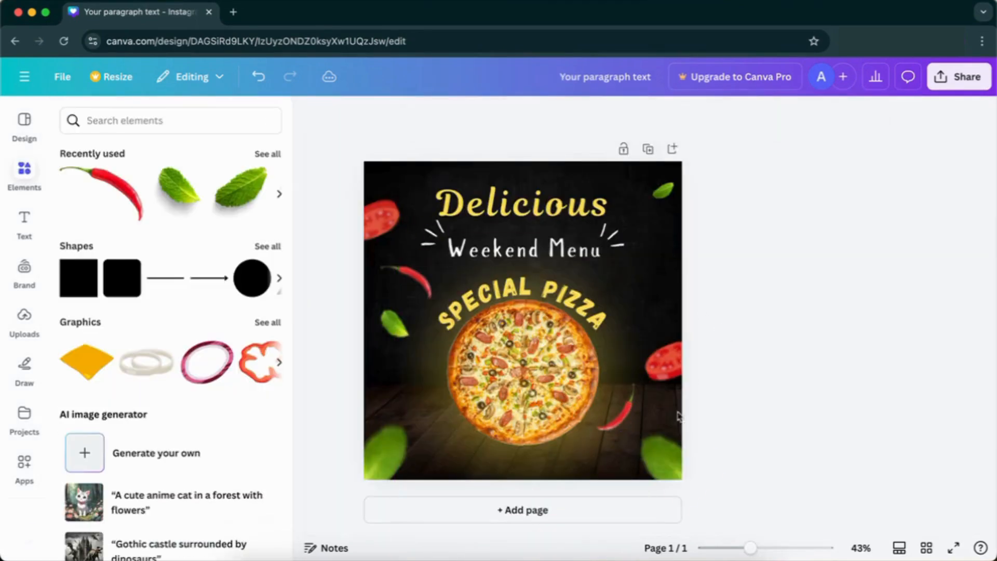
{"action": "left_click_drag", "start_coordinate": [619, 431], "coordinate": [621, 423]}
- Reposition the large blurred mint leaves, bringing the lower-left one further into view and pushing the lower-right one deeper into its corner
{"action": "left_click", "coordinate": [665, 462]}
{"action": "left_click", "coordinate": [382, 451]}
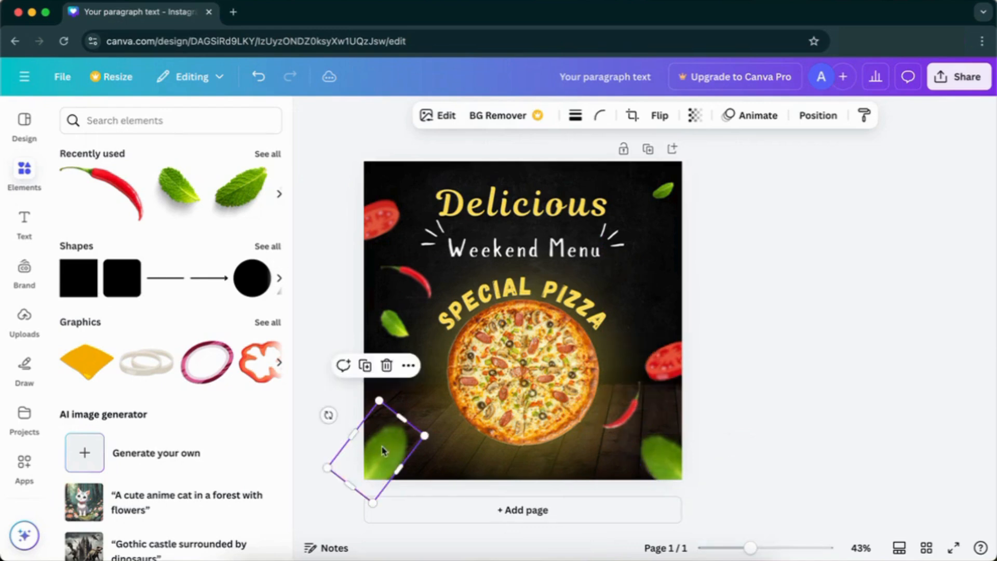
{"action": "left_click_drag", "start_coordinate": [423, 437], "coordinate": [424, 437]}
{"action": "left_click", "coordinate": [675, 467]}
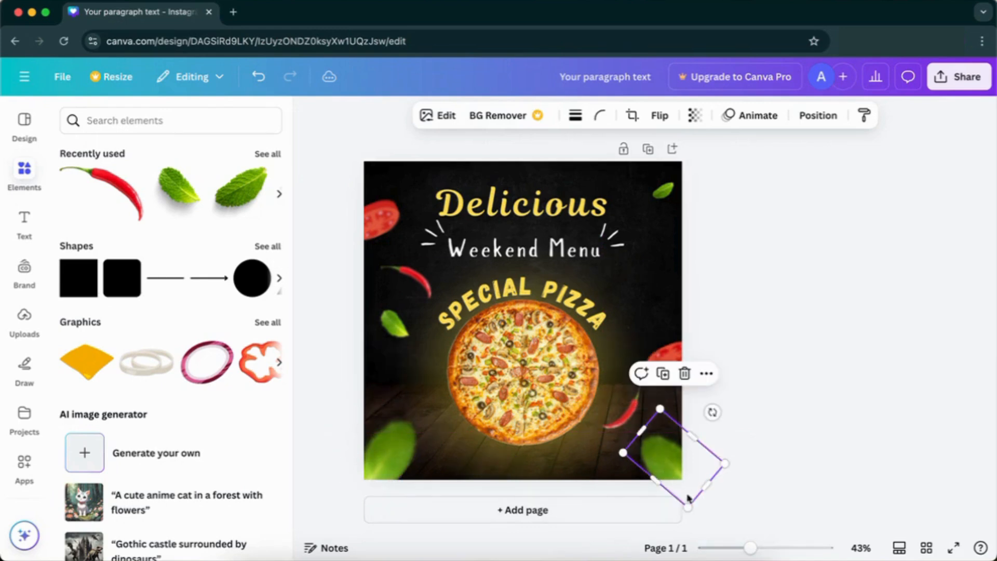
{"action": "left_click_drag", "start_coordinate": [677, 470], "coordinate": [685, 479]}
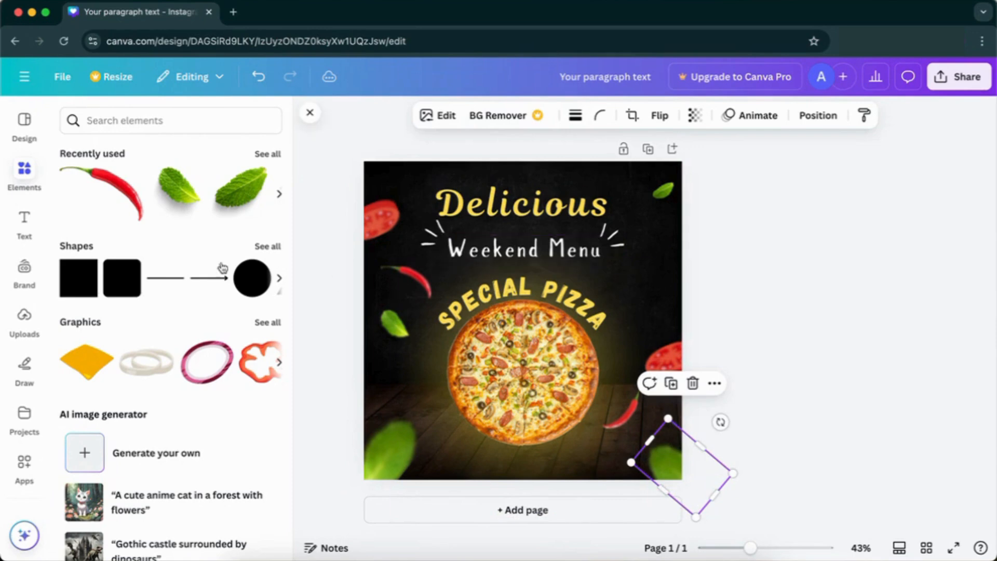
- Search the photos for "green chilli" and insert a single whole green chilli
{"action": "left_click", "coordinate": [168, 120]}
{"action": "type", "text": "gree"}
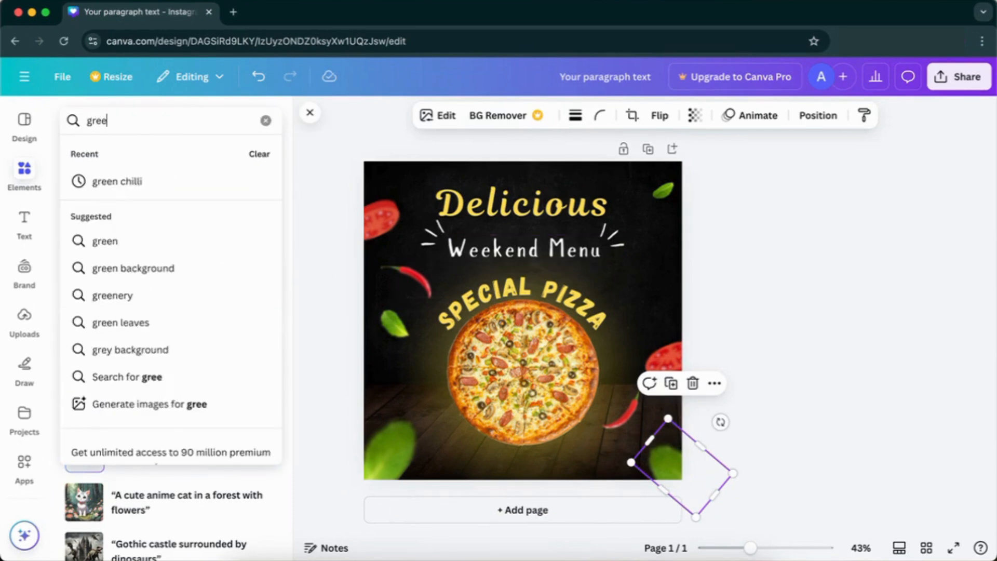
{"action": "left_click", "coordinate": [159, 182]}
{"action": "left_click", "coordinate": [156, 153]}
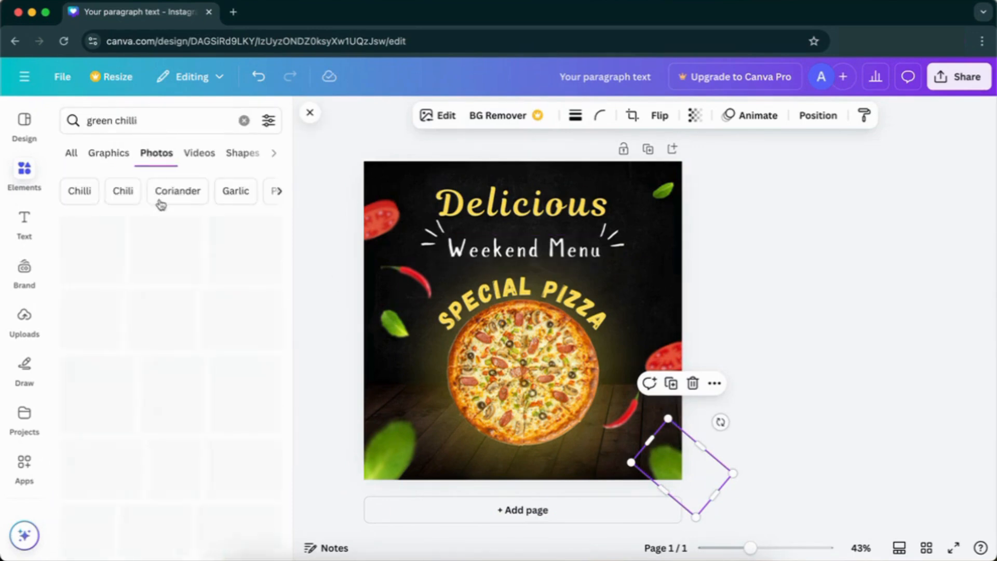
{"action": "left_click", "coordinate": [245, 405]}
- Blur the whole green chilli at intensity 70, shrink it, rotate it about 86° and place it below the upper-right mint leaf
{"action": "left_click", "coordinate": [435, 115]}
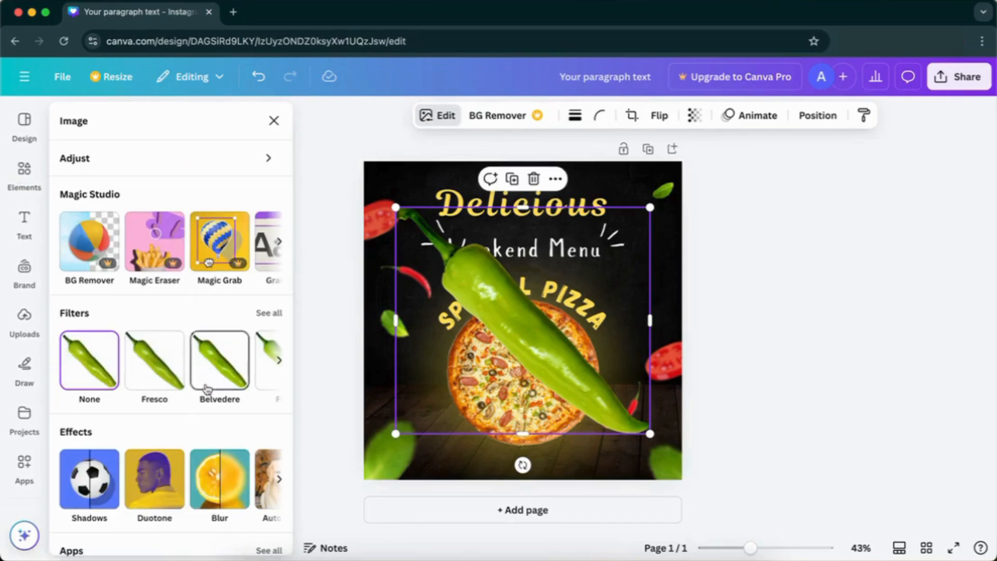
{"action": "left_click", "coordinate": [231, 487]}
{"action": "left_click_drag", "start_coordinate": [63, 224], "coordinate": [187, 224]}
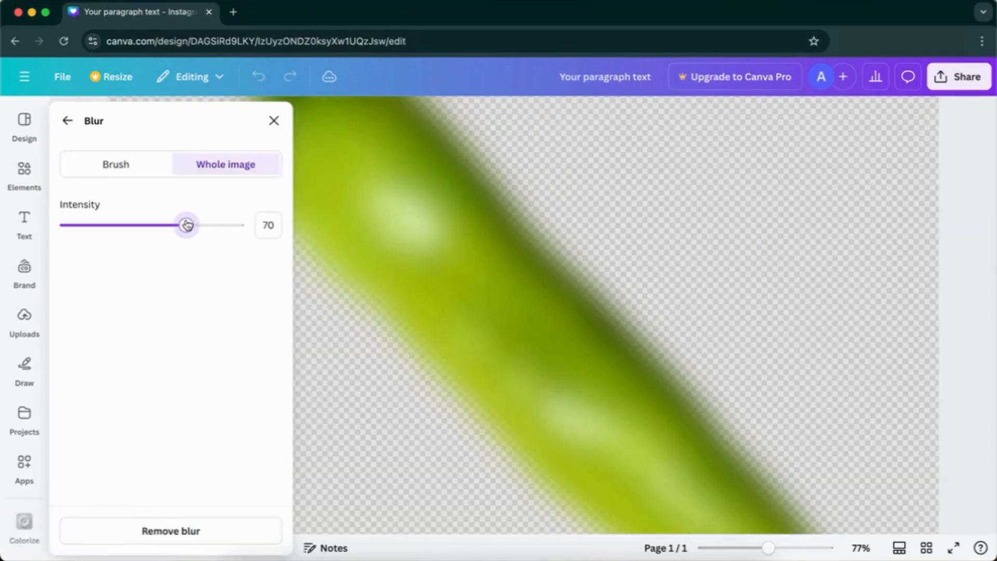
{"action": "left_click", "coordinate": [67, 118]}
{"action": "left_click_drag", "start_coordinate": [647, 432], "coordinate": [342, 237]}
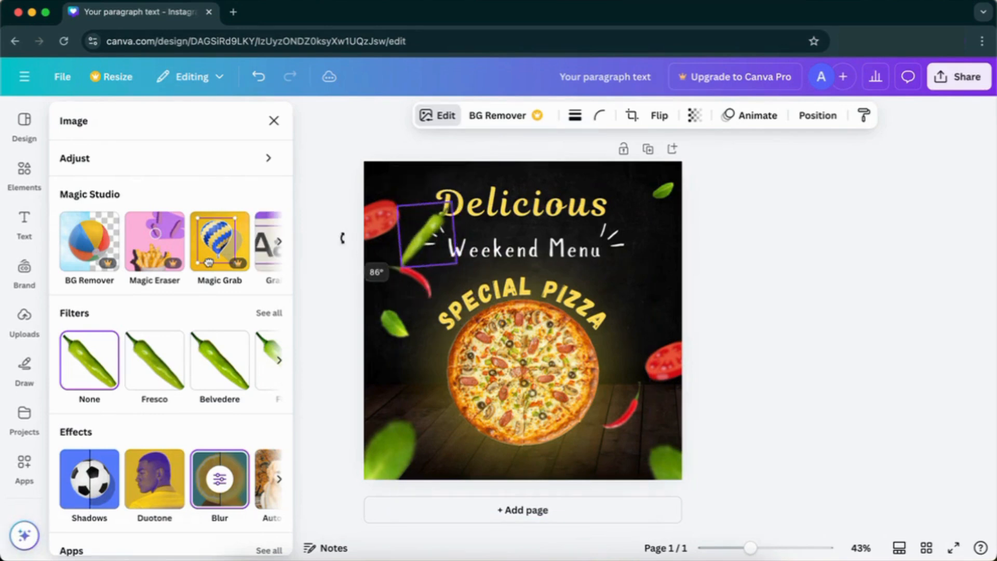
{"action": "left_click_drag", "start_coordinate": [413, 237], "coordinate": [634, 300]}
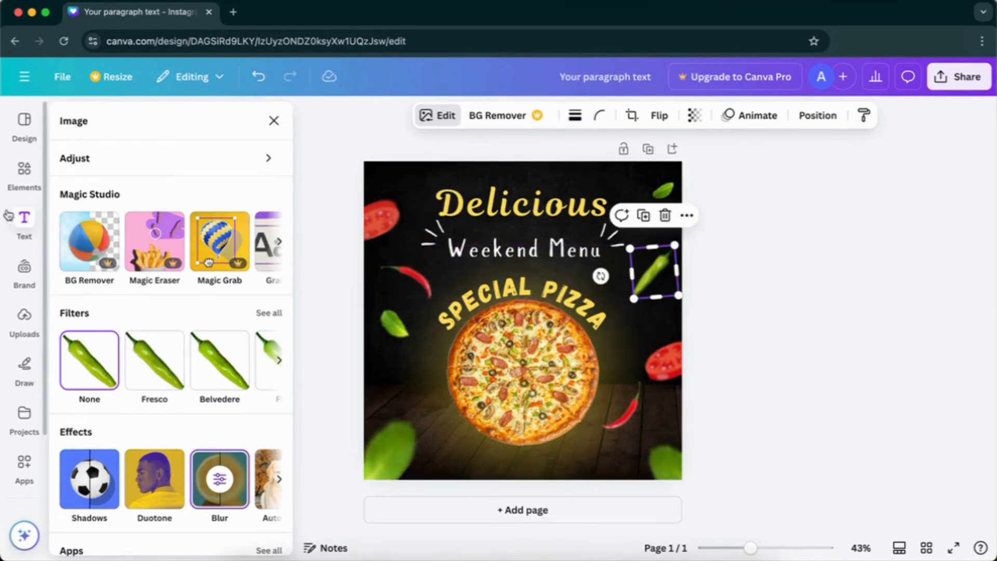
- Insert another copy of the green chilli, shrink and rotate it, and place it at the pizza's left edge
{"action": "left_click", "coordinate": [24, 179]}
{"action": "left_click", "coordinate": [91, 231]}
{"action": "left_click_drag", "start_coordinate": [522, 374], "coordinate": [474, 397]}
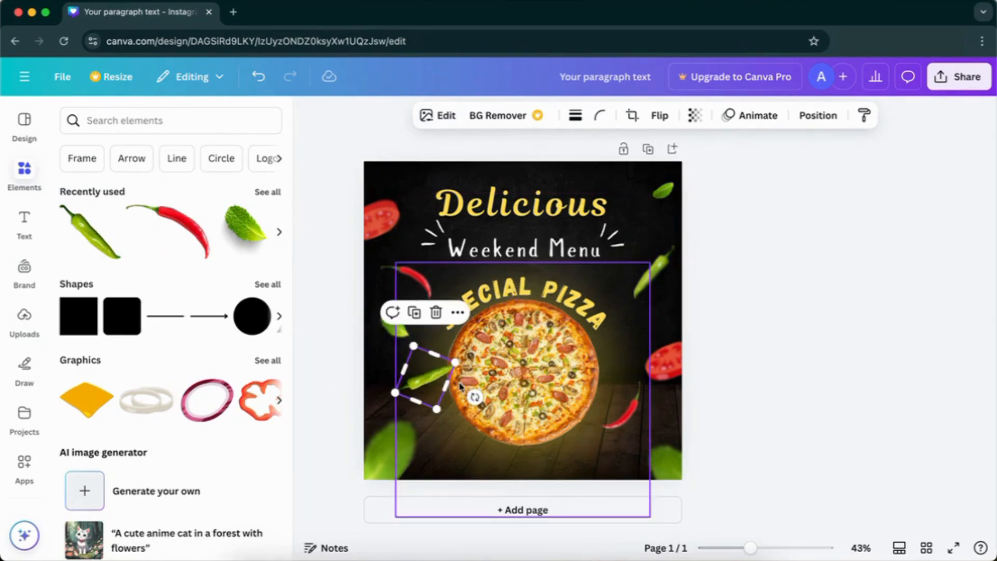
- Blur the whole second green chilli at intensity 76, shrink it further and place it below the small left mint leaf
{"action": "left_click", "coordinate": [443, 123]}
{"action": "left_click", "coordinate": [218, 460]}
{"action": "left_click_drag", "start_coordinate": [67, 225], "coordinate": [198, 223]}
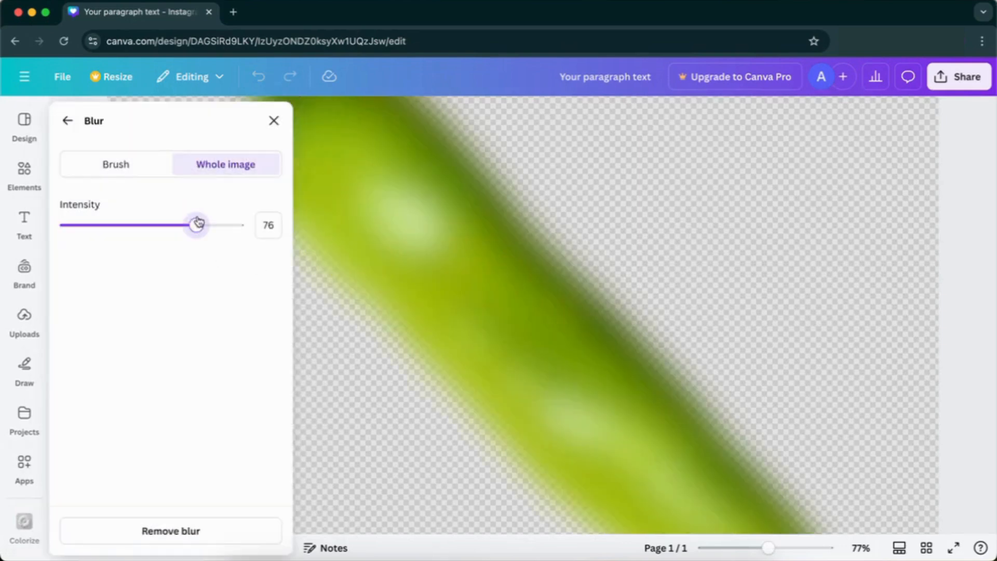
{"action": "left_click", "coordinate": [69, 125]}
{"action": "left_click_drag", "start_coordinate": [432, 371], "coordinate": [417, 387]}
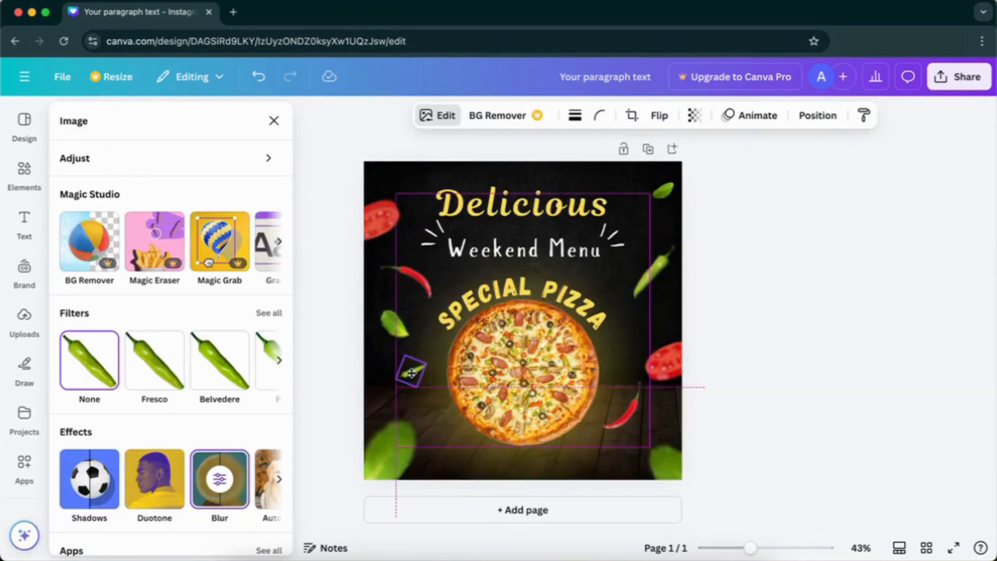
- Tilt the right tomato slice and move it slightly up, and bring the green chilli above it inward at a smaller size
{"action": "left_click", "coordinate": [689, 383]}
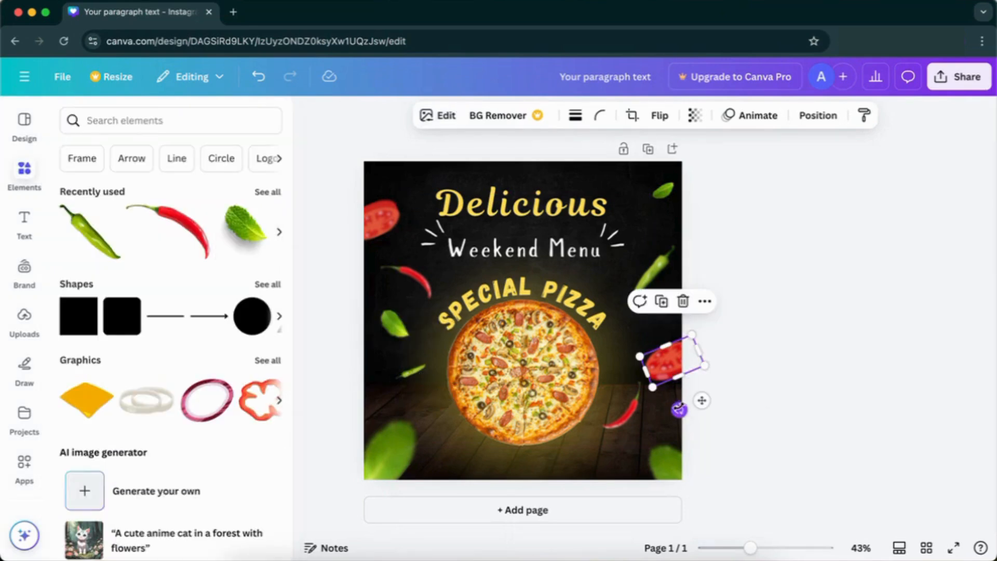
{"action": "left_click_drag", "start_coordinate": [666, 355], "coordinate": [667, 349]}
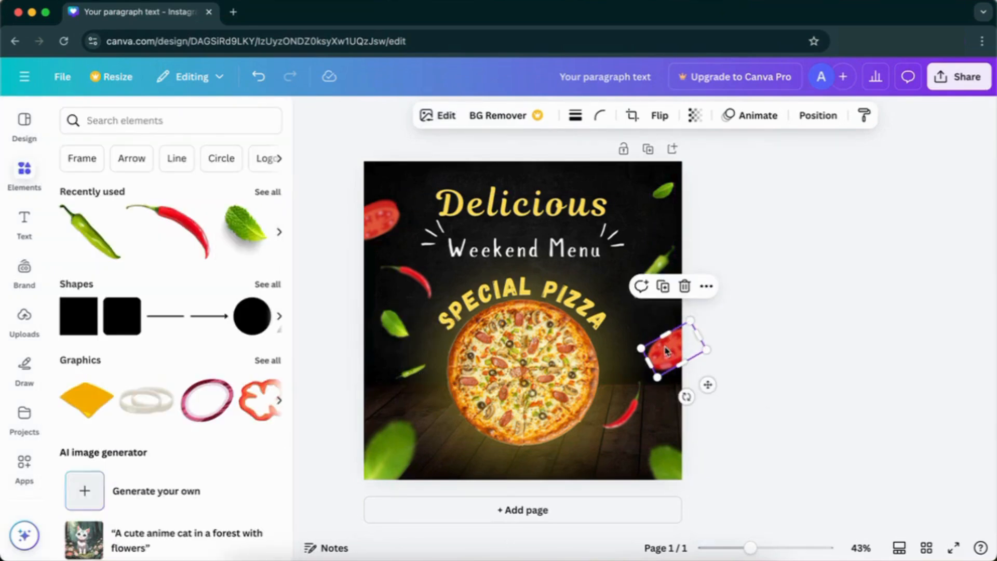
{"action": "left_click", "coordinate": [653, 258]}
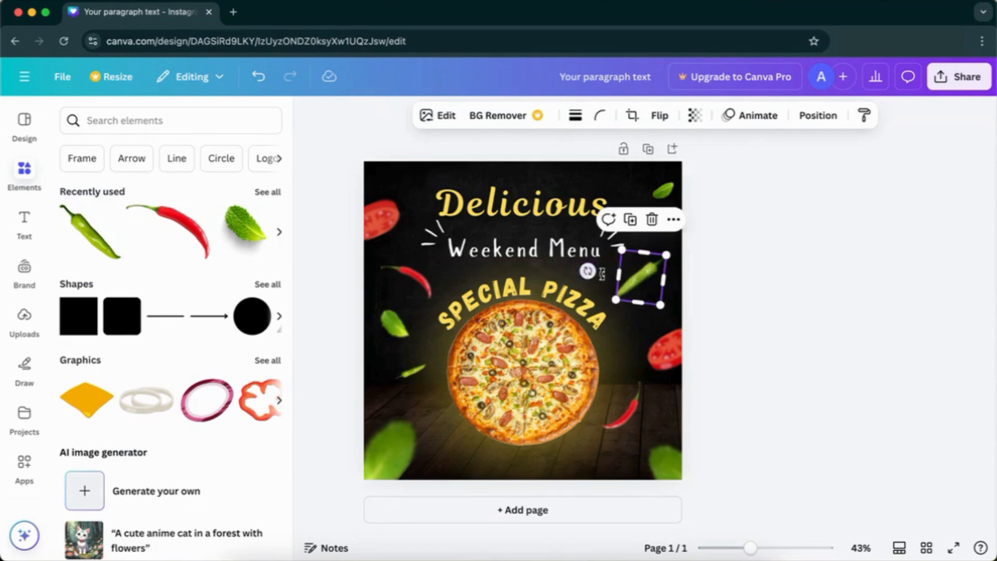
{"action": "left_click_drag", "start_coordinate": [653, 294], "coordinate": [653, 300]}
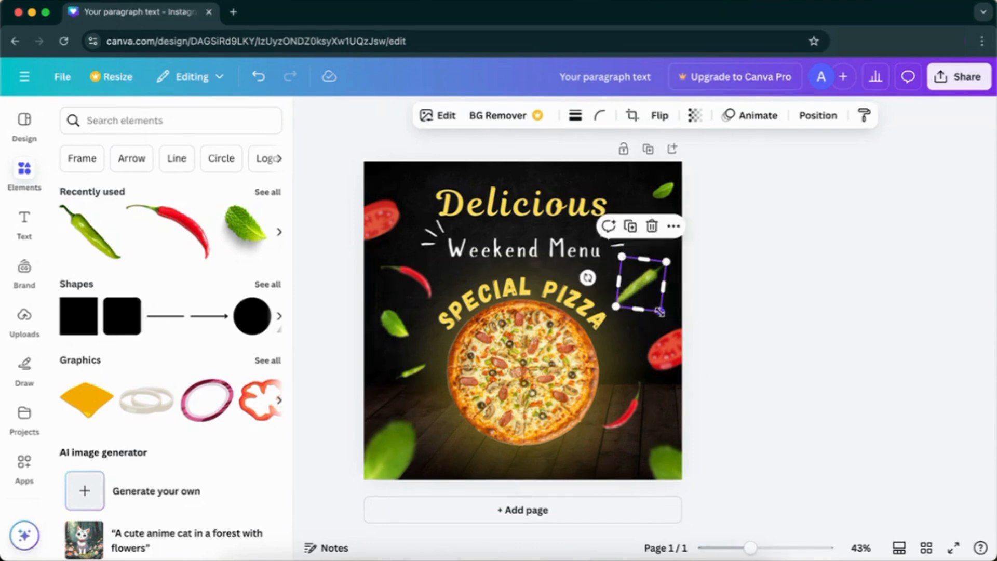
- Enlarge the mint leaf in the upper-right corner of the design
{"action": "left_click", "coordinate": [666, 193]}
{"action": "left_click_drag", "start_coordinate": [647, 182], "coordinate": [640, 177]}
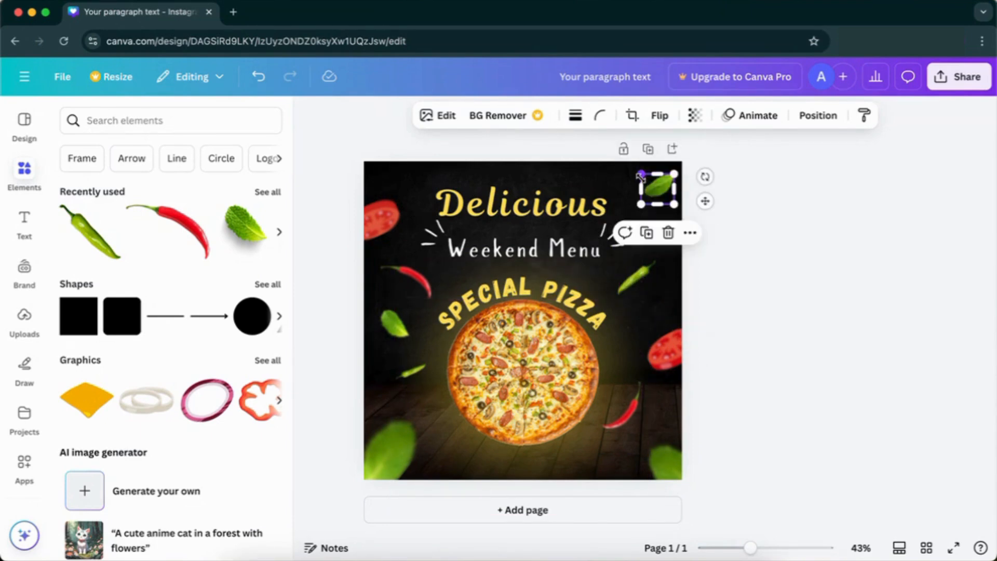
{"action": "left_click", "coordinate": [303, 310]}
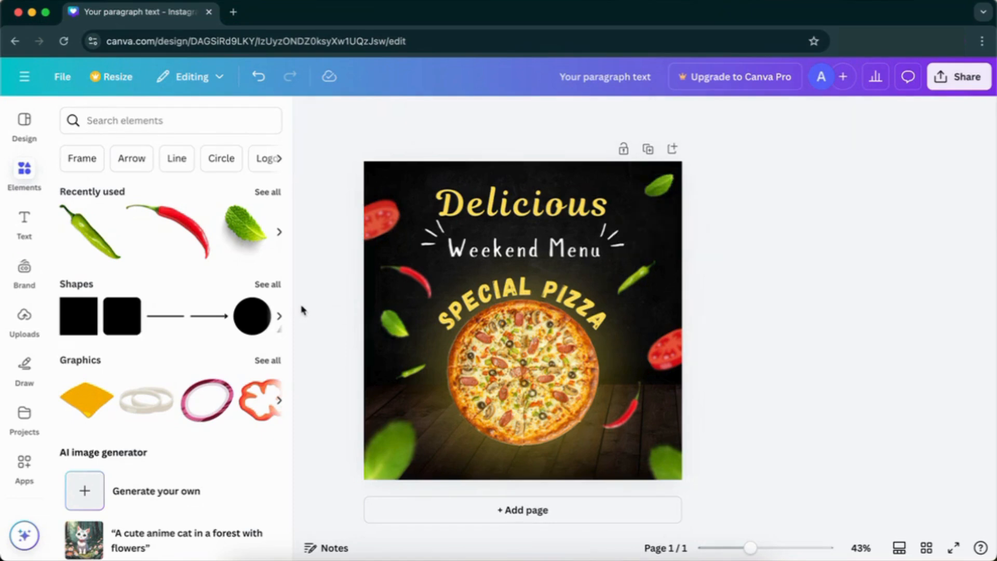
- Nudge the "Delicious" heading and left tomato slice slightly, and shift the left green chilli lower and closer to the pizza
{"action": "left_click", "coordinate": [499, 214]}
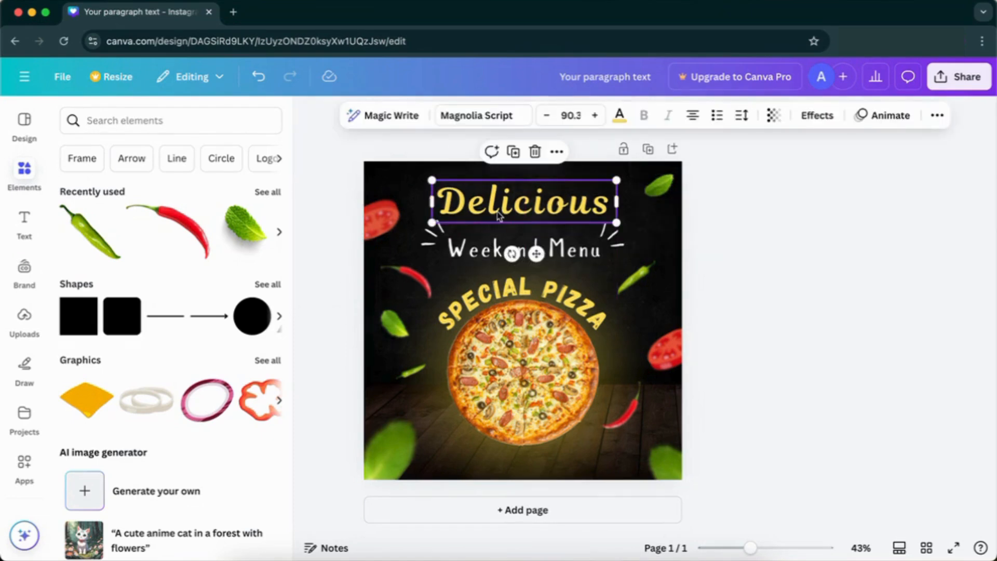
{"action": "left_click_drag", "start_coordinate": [370, 218], "coordinate": [371, 210]}
{"action": "left_click", "coordinate": [412, 372]}
{"action": "left_click_drag", "start_coordinate": [412, 372], "coordinate": [417, 384]}
- Shrink the small left mint leaf and fine-tune its position and that of the green chilli below it
{"action": "left_click", "coordinate": [387, 322]}
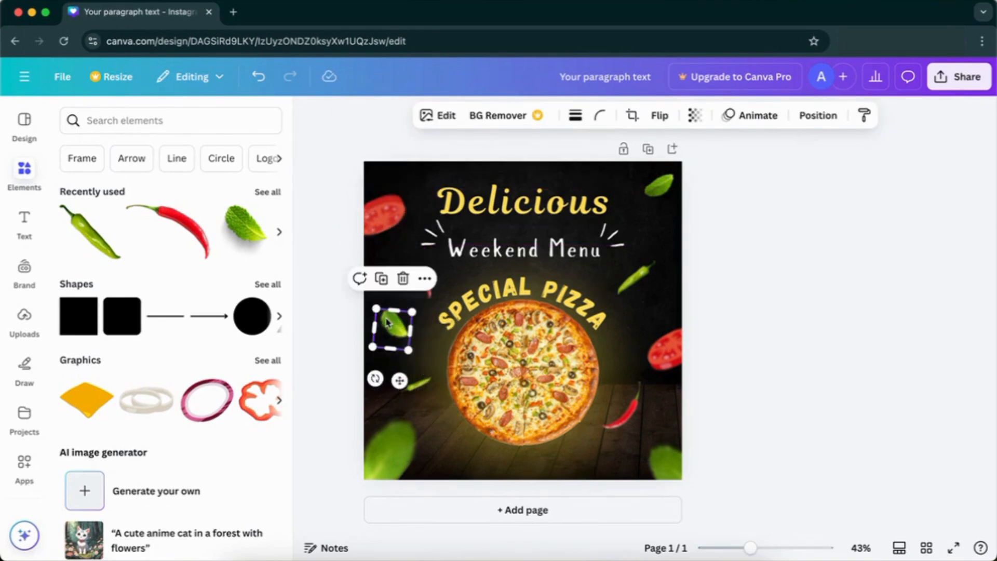
{"action": "left_click_drag", "start_coordinate": [408, 348], "coordinate": [398, 320]}
{"action": "left_click_drag", "start_coordinate": [416, 381], "coordinate": [417, 382]}
{"action": "left_click_drag", "start_coordinate": [393, 326], "coordinate": [388, 326]}
- Preview the whole pizza post enlarged without the editing interface
{"action": "left_click", "coordinate": [799, 347]}
{"action": "key", "text": "super+plus"}
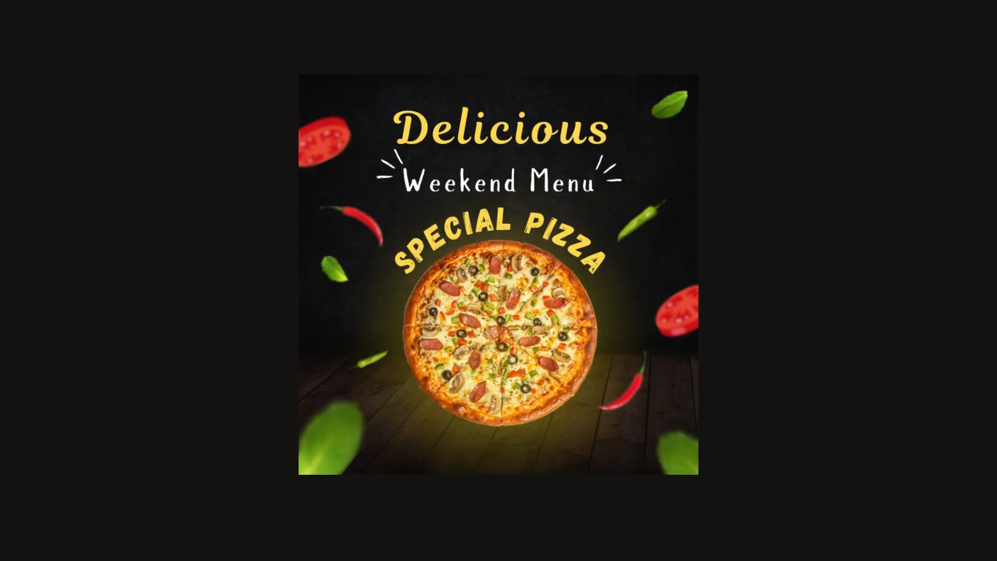